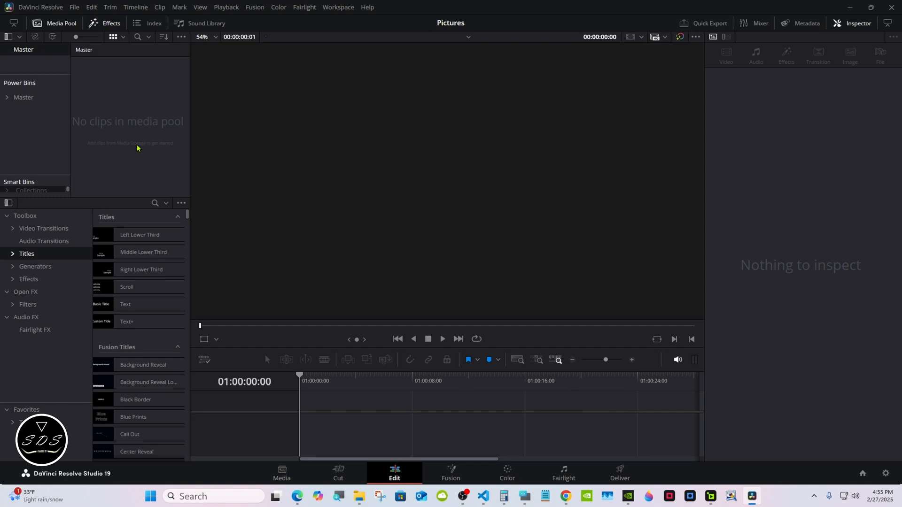
# Create a Fusion composition clip with the default settings in the media pool and place it on the timeline.
pyautogui.rightClick(137, 147)
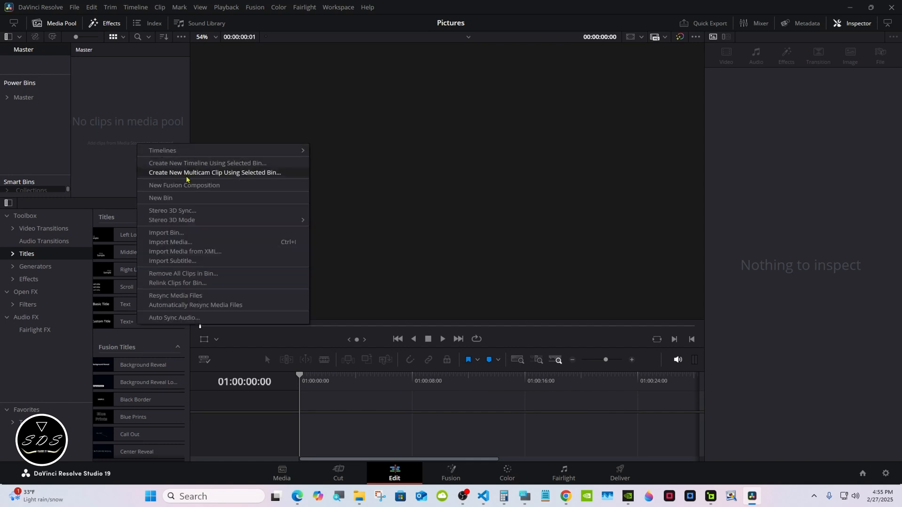
pyautogui.click(230, 186)
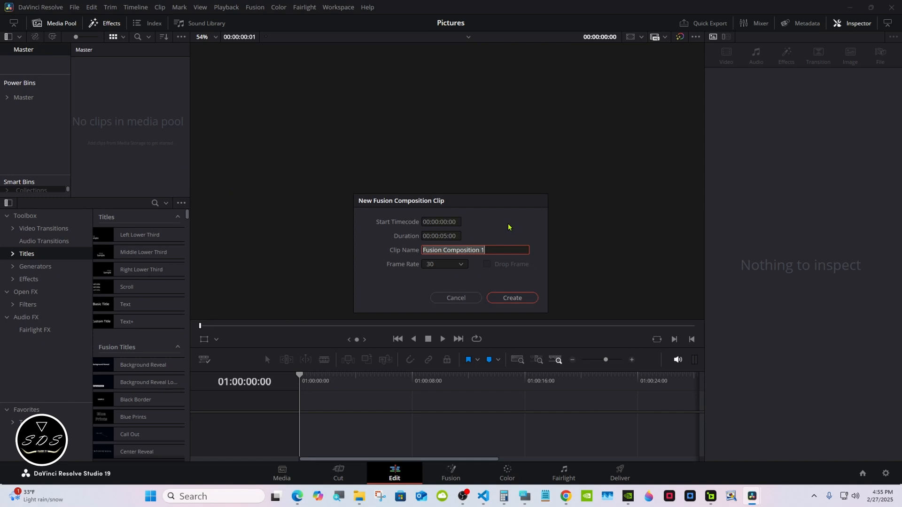
pyautogui.click(511, 298)
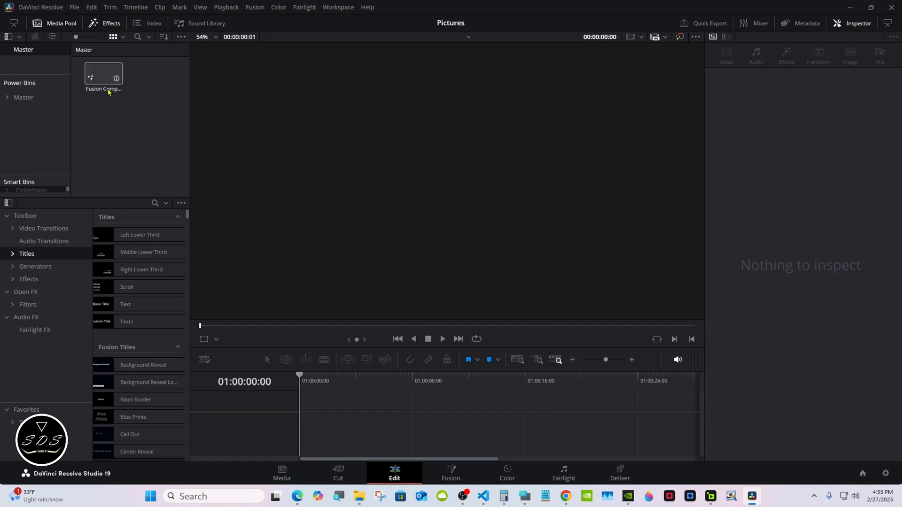
pyautogui.moveTo(108, 92); pyautogui.dragTo(351, 316)
# Open the clip on the Fusion page, enlarge the node area and move MediaOut1 farther along to make room for nodes.
pyautogui.click(451, 469)
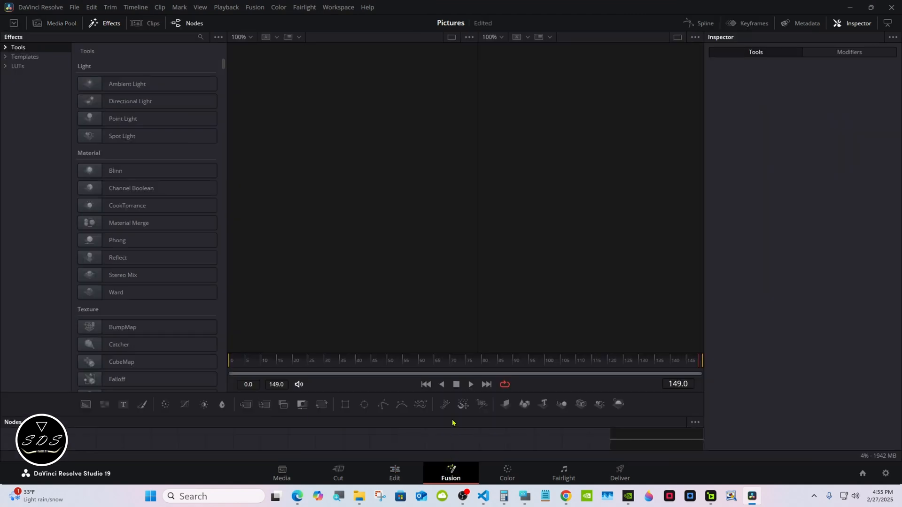
pyautogui.moveTo(454, 417); pyautogui.dragTo(454, 267)
pyautogui.moveTo(238, 325); pyautogui.dragTo(567, 343)
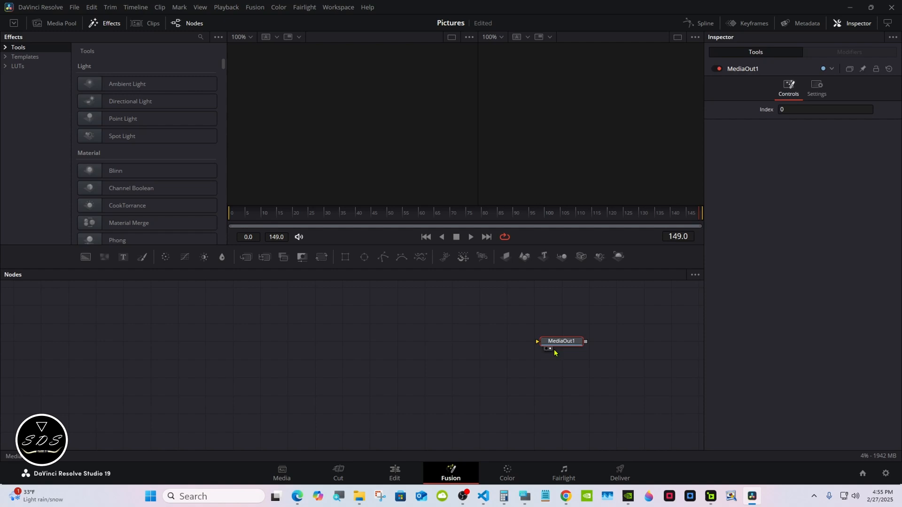
pyautogui.click(525, 496)
pyautogui.moveTo(648, 351); pyautogui.dragTo(700, 349)
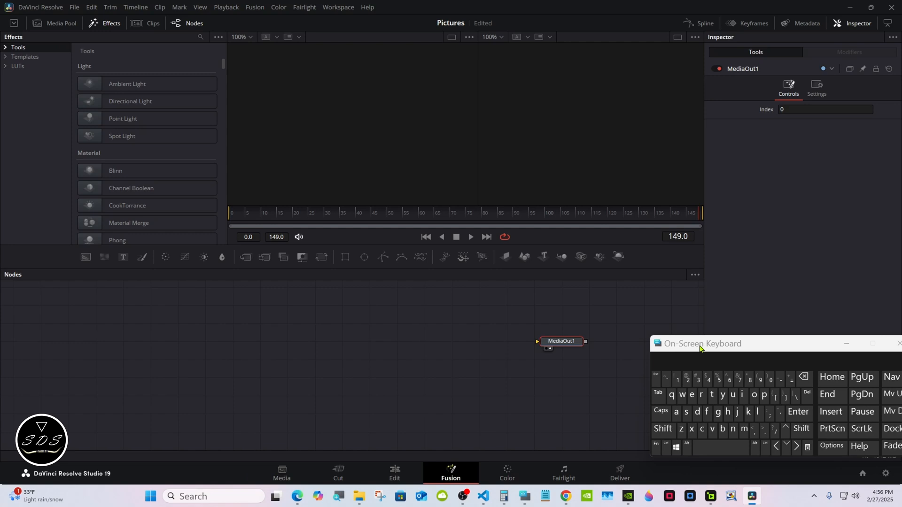
pyautogui.click(846, 343)
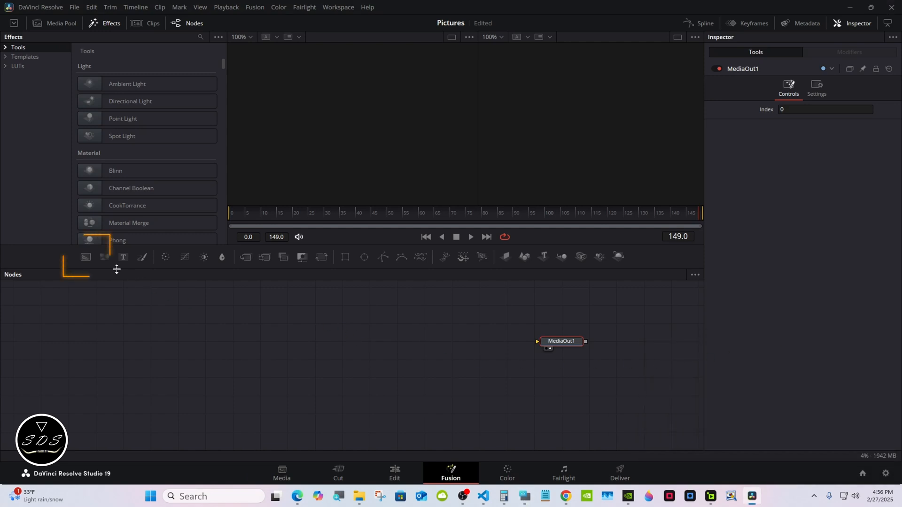
# Feed MediaOut1 from a Background node with alpha 0 through an inserted Merge node, using single-viewer mode.
pyautogui.moveTo(85, 257); pyautogui.dragTo(537, 342)
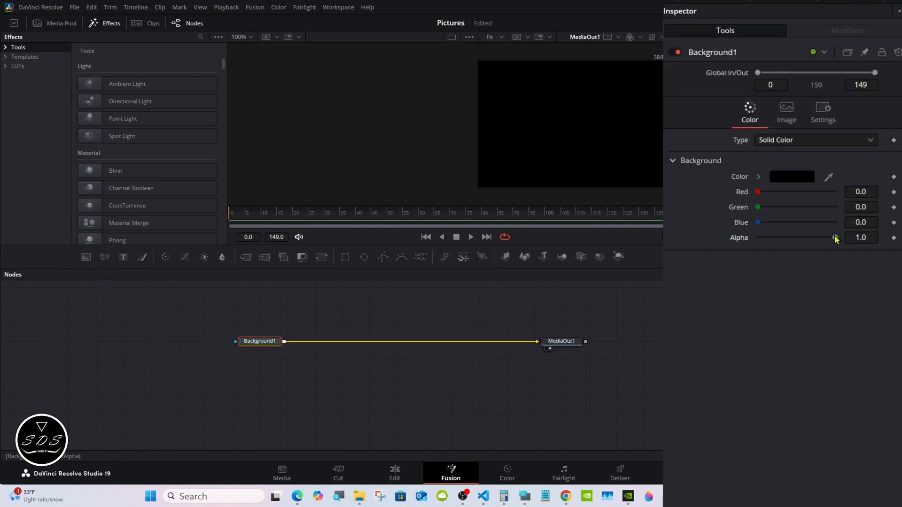
pyautogui.moveTo(836, 238); pyautogui.dragTo(757, 239)
pyautogui.click(677, 37)
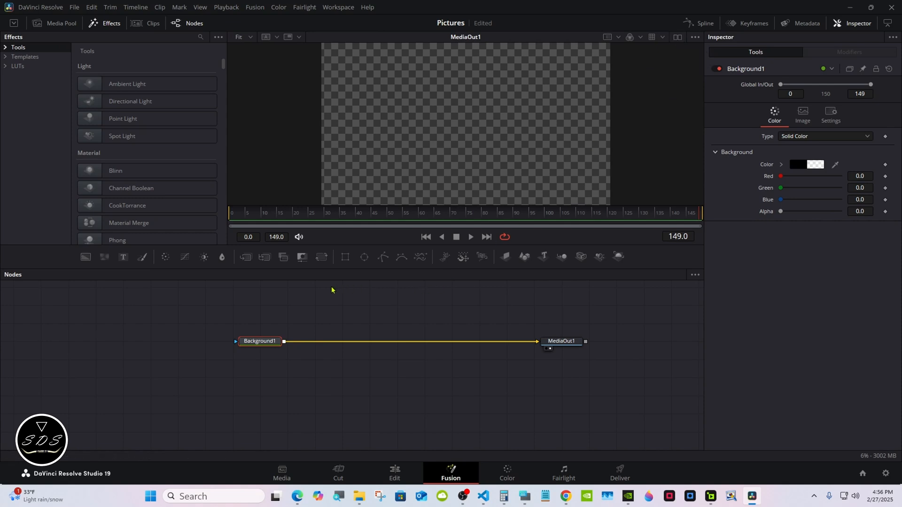
pyautogui.click(246, 257)
# Add a Loader node for the picture E.jpg and connect it to Merge1's foreground input.
pyautogui.click(524, 496)
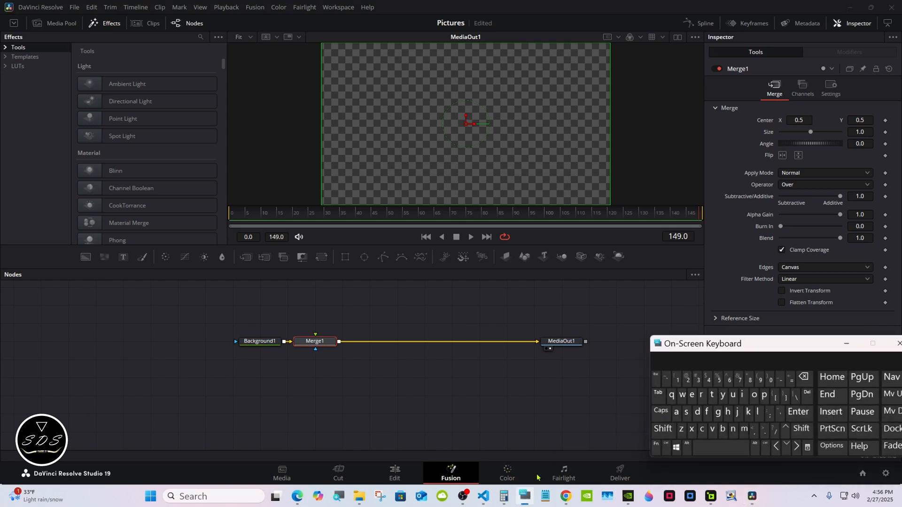
pyautogui.click(316, 290)
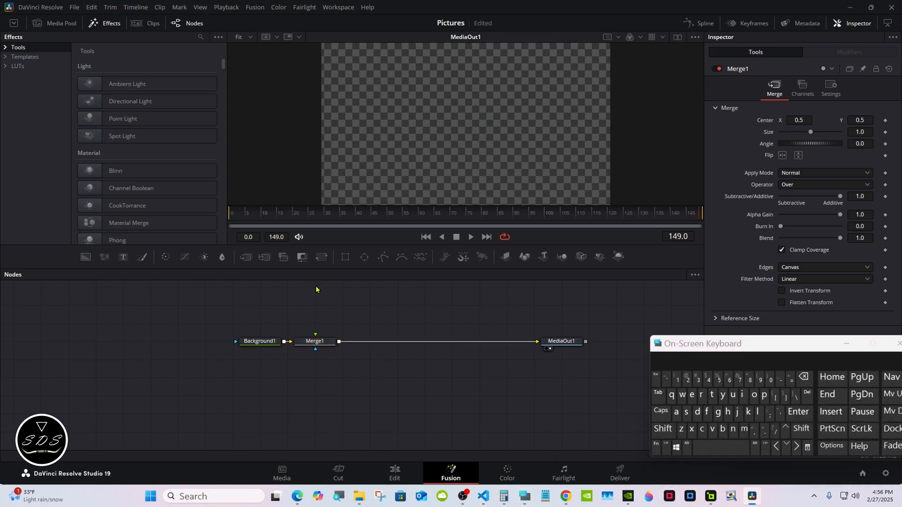
pyautogui.click(661, 429)
pyautogui.click(707, 447)
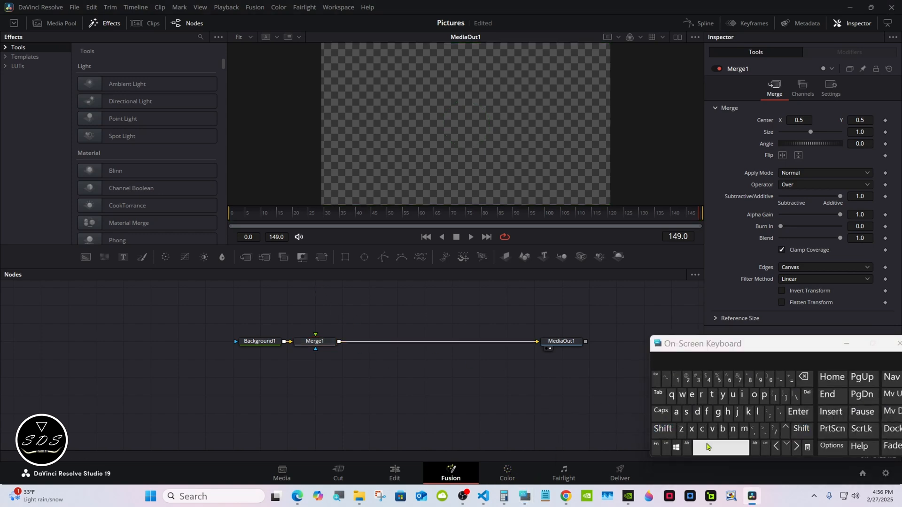
pyautogui.click(757, 412)
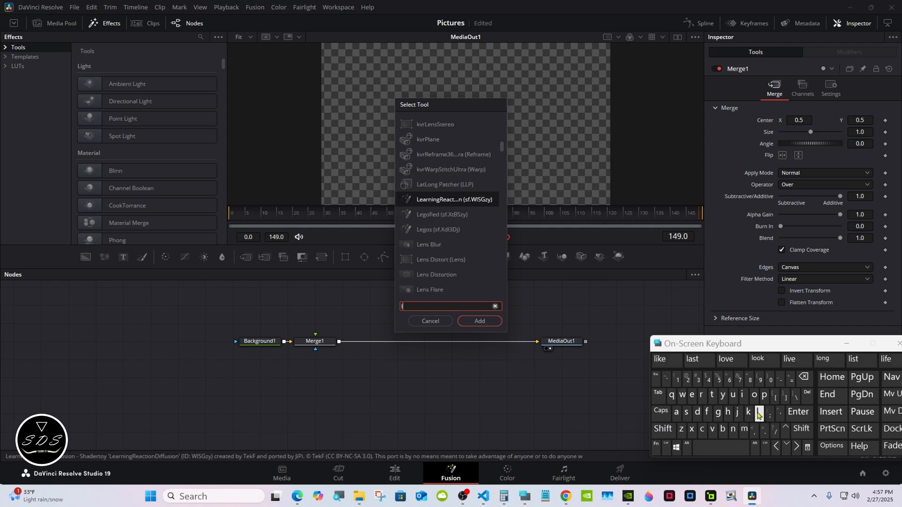
pyautogui.click(754, 395)
pyautogui.click(436, 200)
pyautogui.click(478, 321)
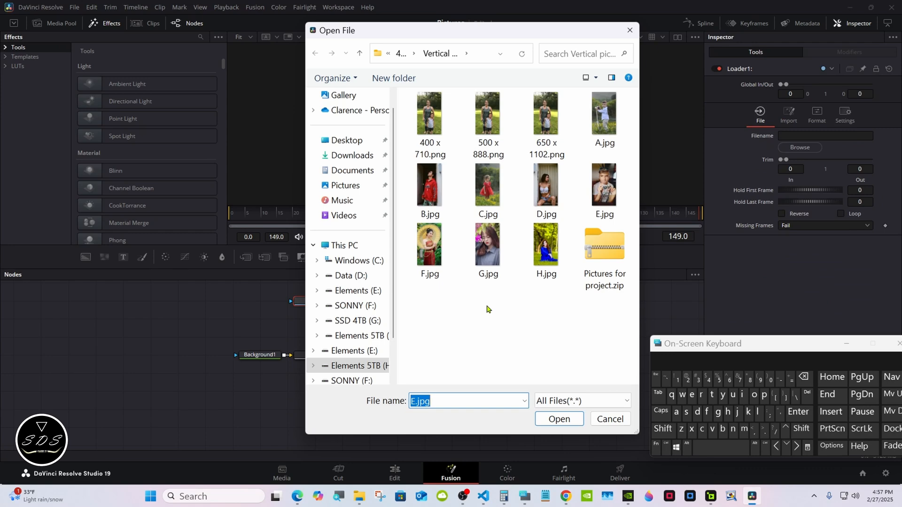
pyautogui.doubleClick(582, 202)
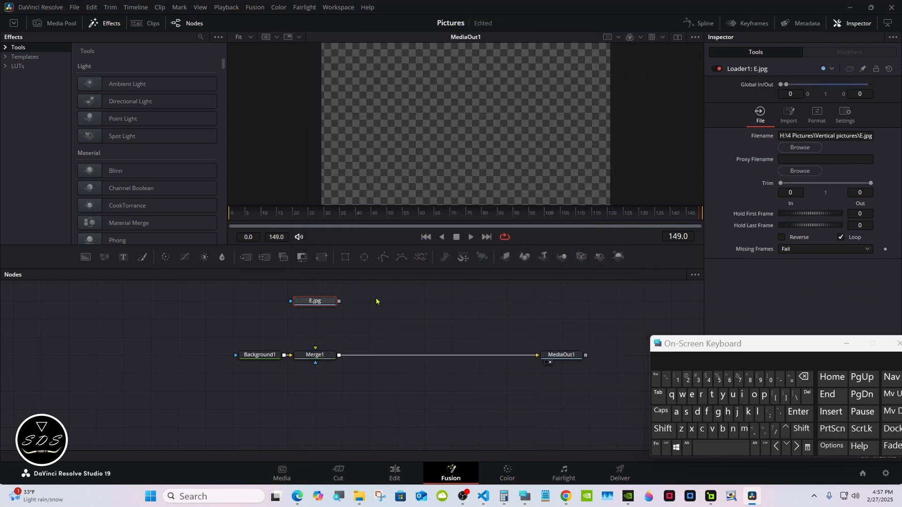
pyautogui.moveTo(339, 301); pyautogui.dragTo(316, 353)
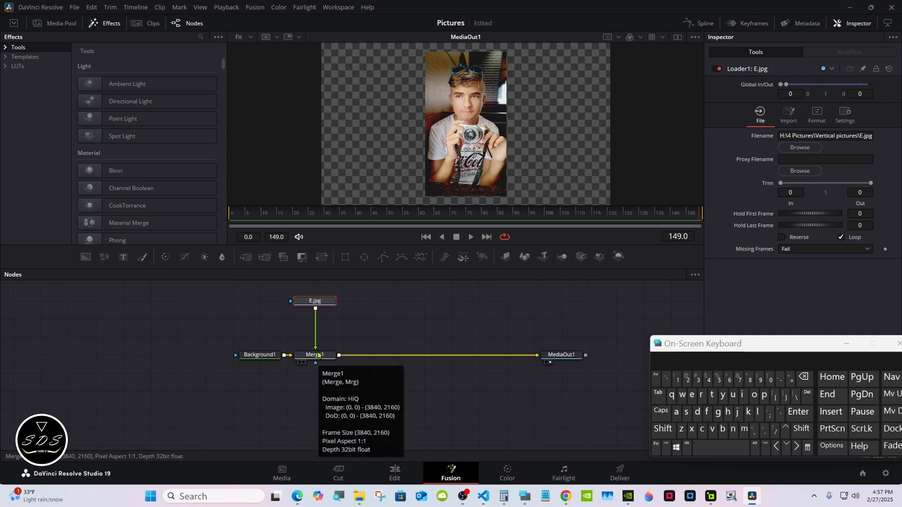
# Set the size of Merge1 to 1.175 so the picture is scaled up.
pyautogui.click(315, 354)
pyautogui.moveTo(748, 343); pyautogui.dragTo(662, 349)
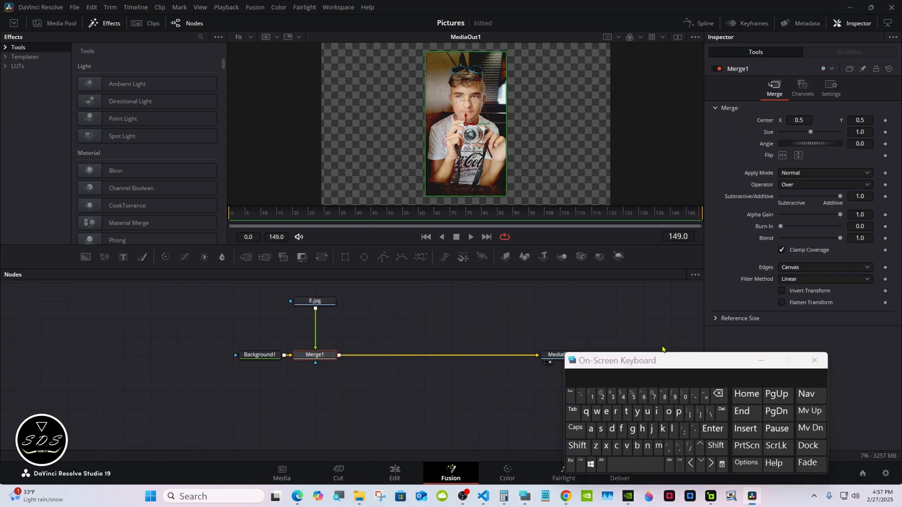
pyautogui.click(866, 132)
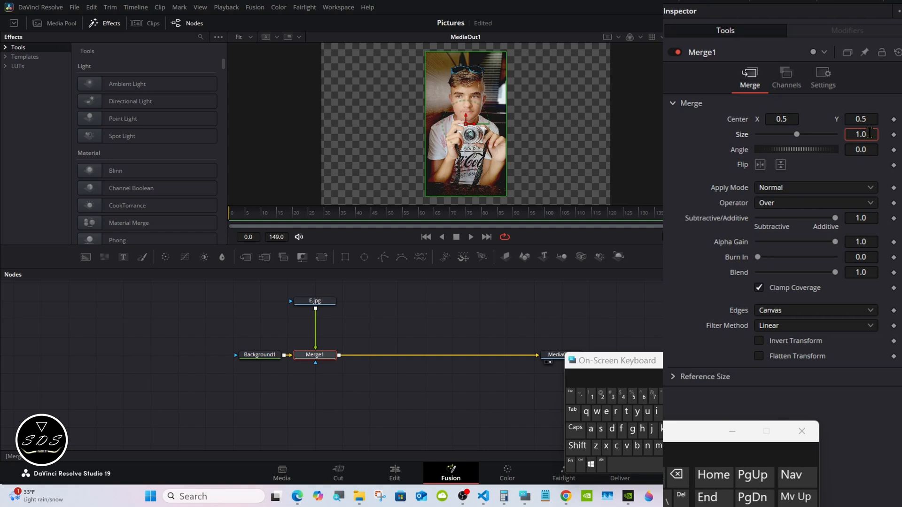
pyautogui.click(676, 475)
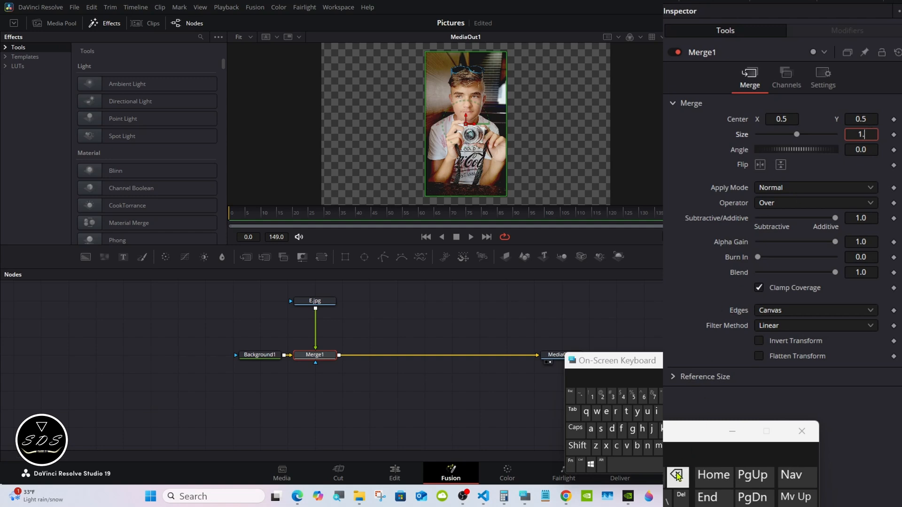
pyautogui.click(592, 397)
pyautogui.click(653, 397)
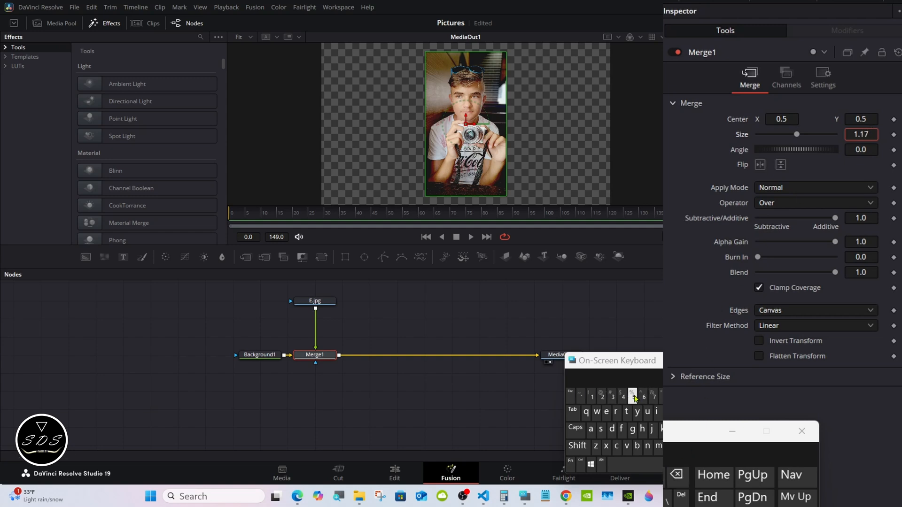
pyautogui.click(634, 397)
pyautogui.click(865, 149)
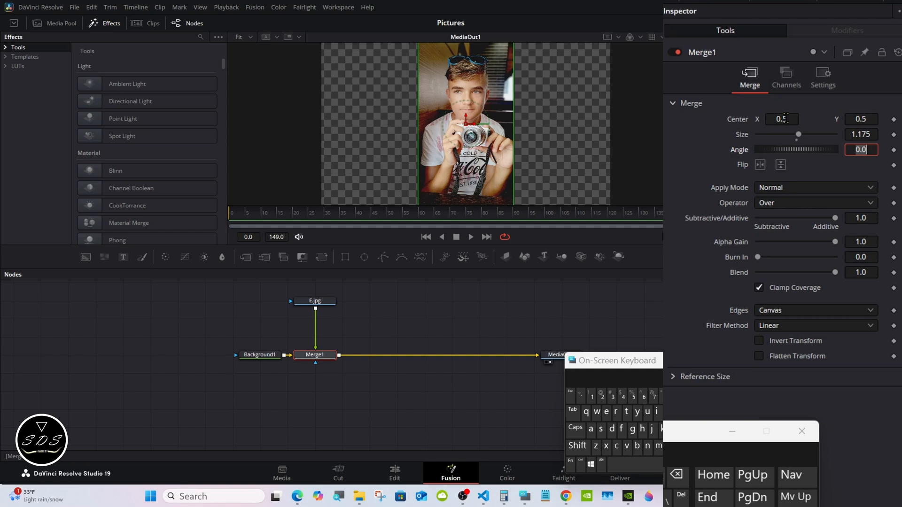
# Set Merge1's center X to 0.17 to shift the picture to the left third of the frame.
pyautogui.click(785, 118)
pyautogui.click(677, 474)
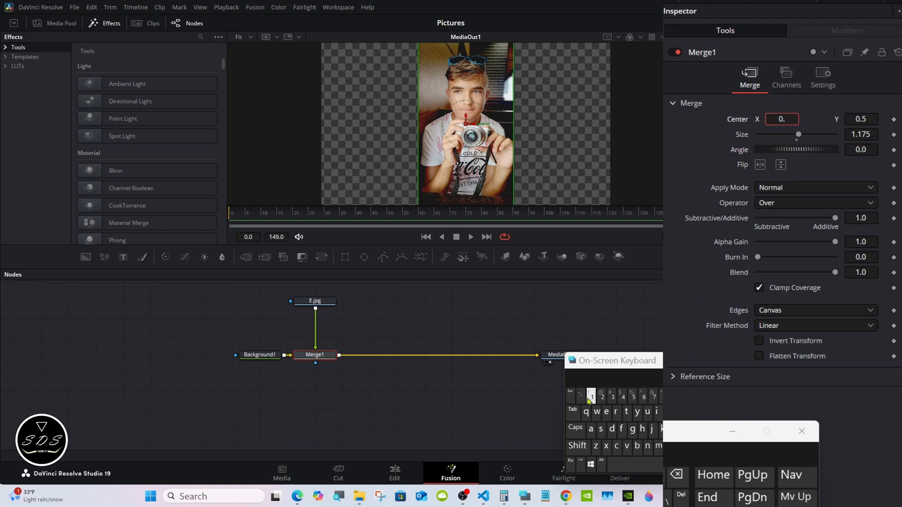
pyautogui.click(591, 397)
pyautogui.click(654, 397)
pyautogui.press('Tab')
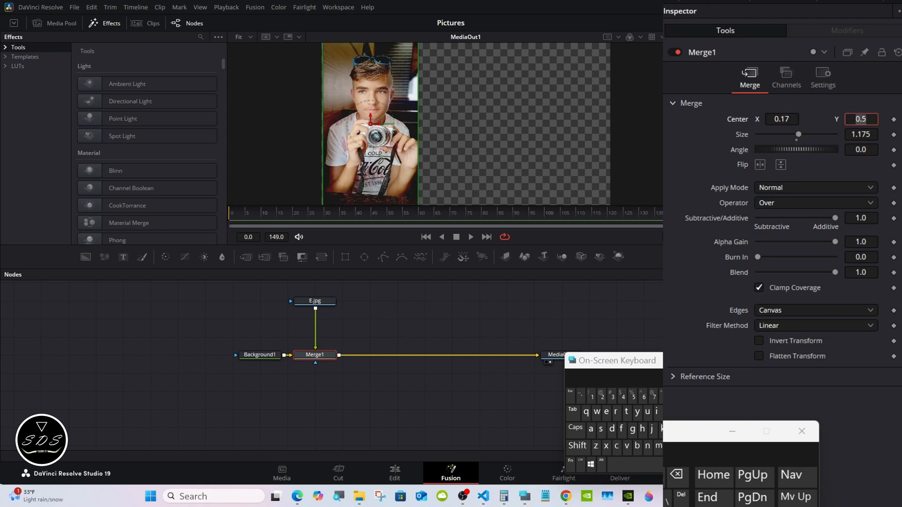
pyautogui.click(381, 326)
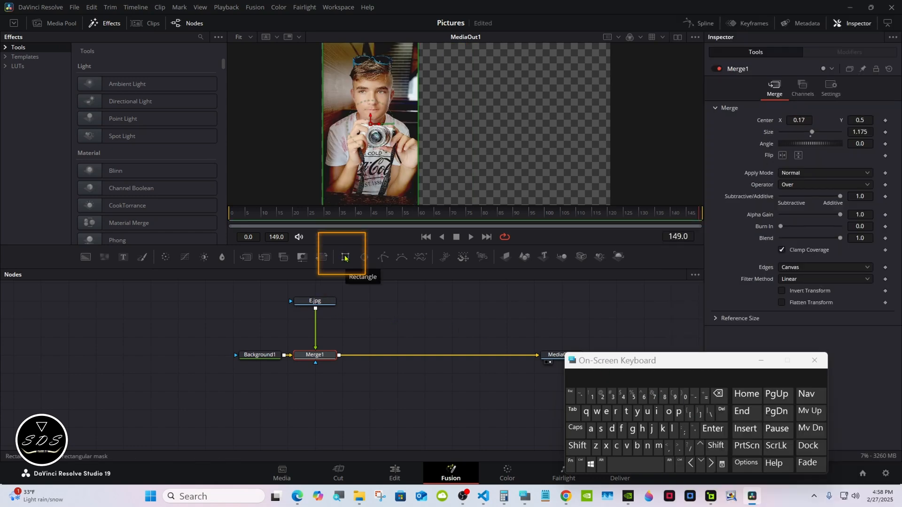
# Attach a Rectangle mask to Merge1 with a height of 1.0 and a width of 0.331.
pyautogui.moveTo(345, 258); pyautogui.dragTo(317, 361)
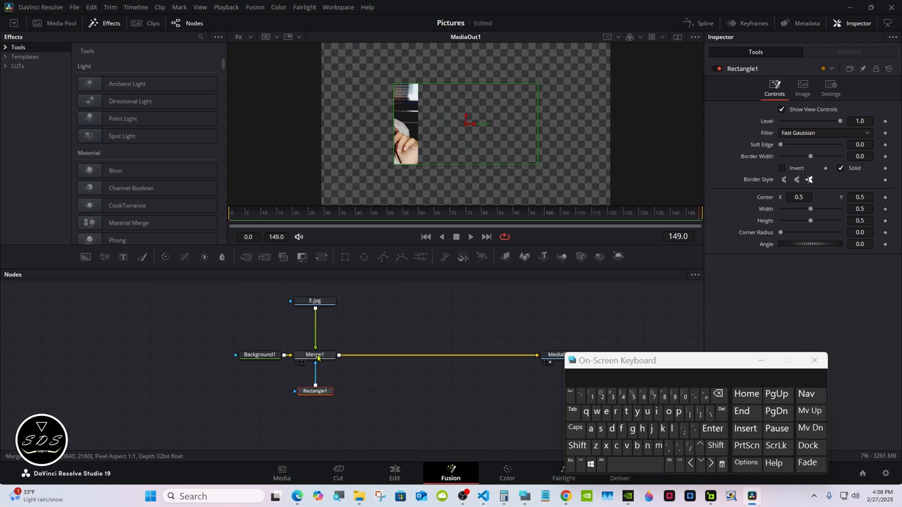
pyautogui.moveTo(811, 221); pyautogui.dragTo(856, 220)
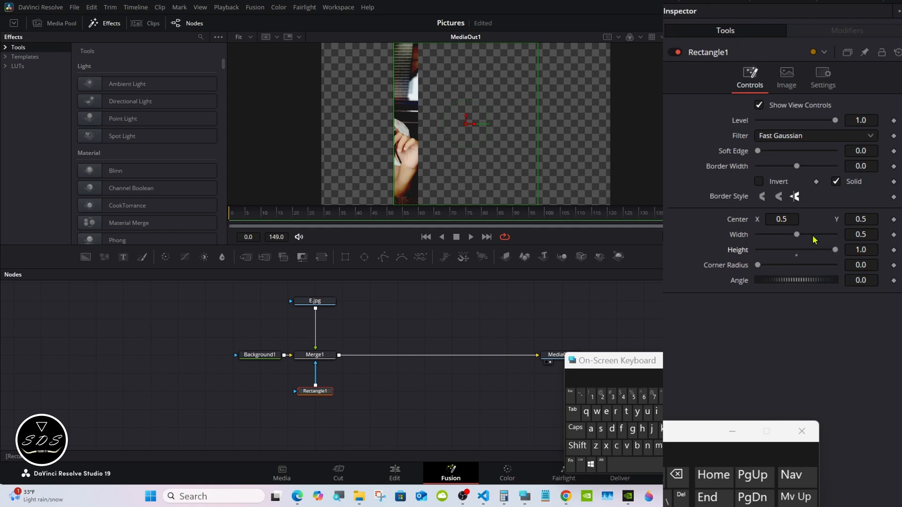
pyautogui.moveTo(799, 236); pyautogui.dragTo(788, 236)
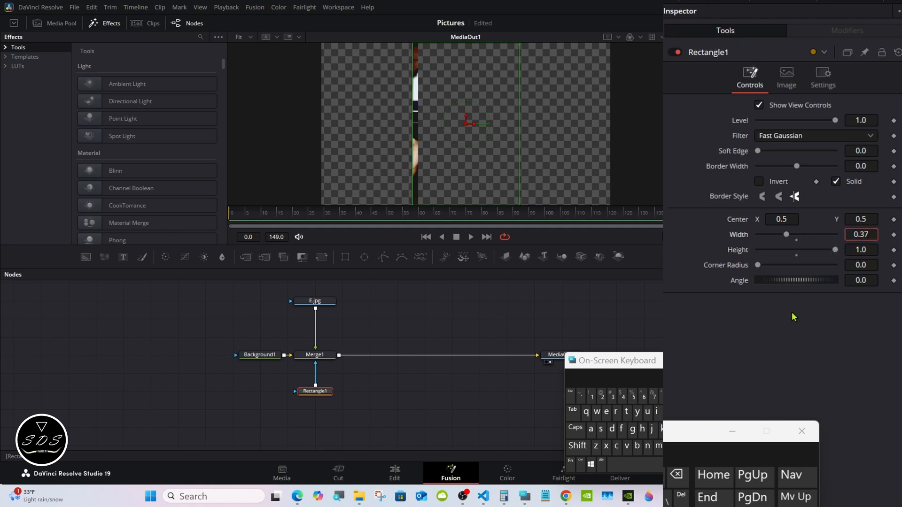
pyautogui.click(677, 475)
pyautogui.write('31')
pyautogui.press('Tab')
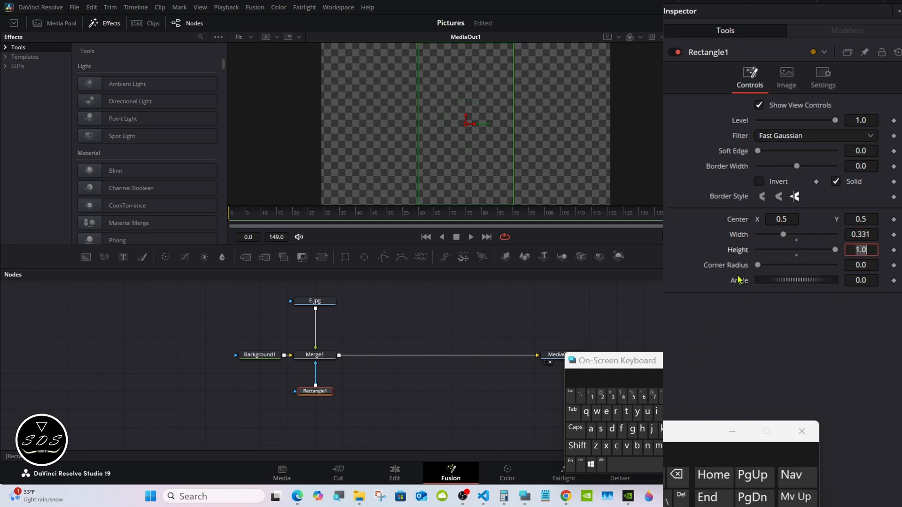
# Set the Rectangle1 mask's center X to 0.17.
pyautogui.click(791, 217)
pyautogui.click(677, 476)
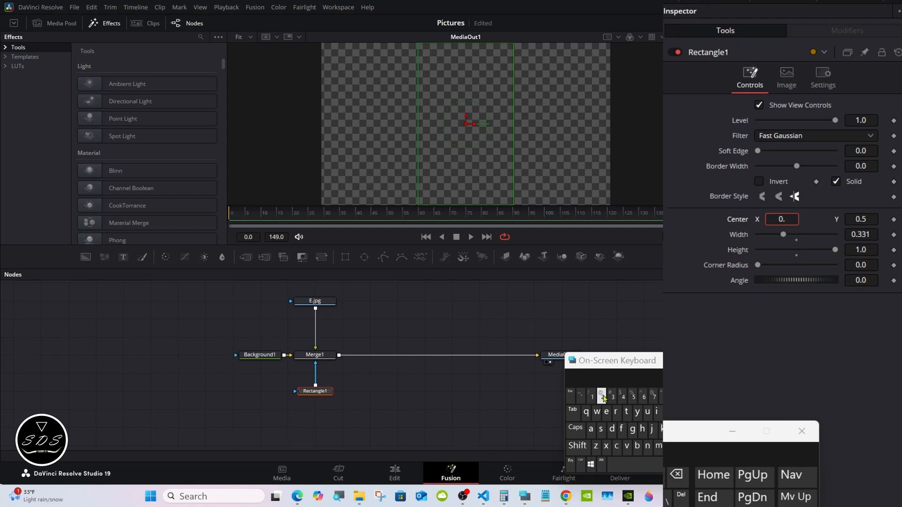
pyautogui.write('17')
pyautogui.press('Tab')
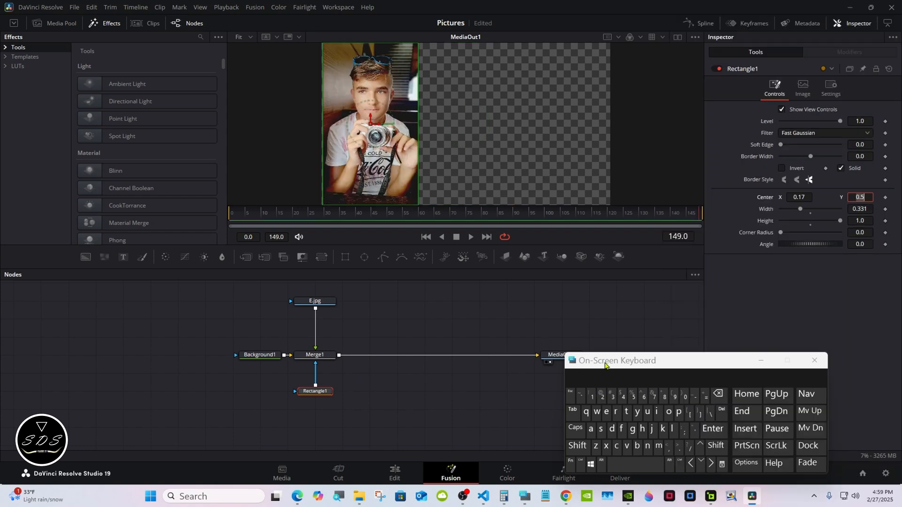
# Insert a second Merge node between Merge1 and MediaOut1.
pyautogui.moveTo(606, 366); pyautogui.dragTo(673, 365)
pyautogui.click(327, 355)
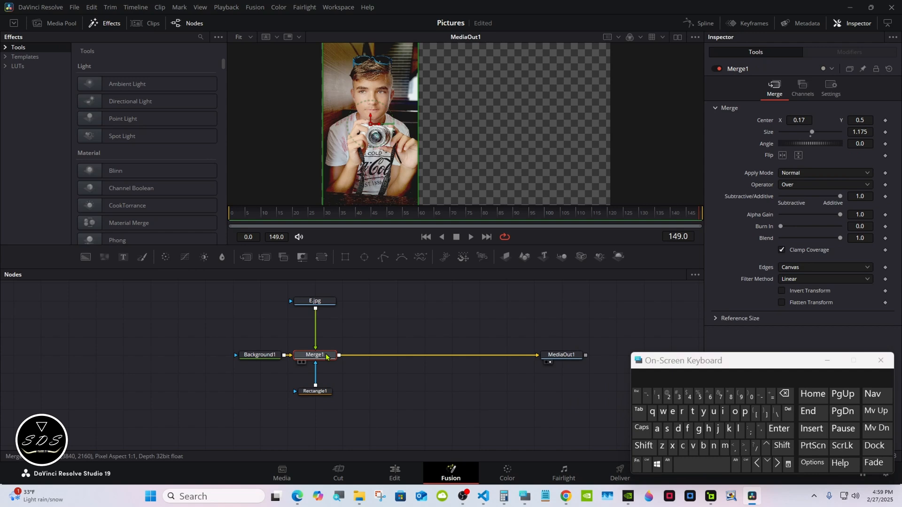
pyautogui.click(246, 263)
# Copy the Rectangle1 mask and paste it as an instance below Merge2.
pyautogui.click(313, 392)
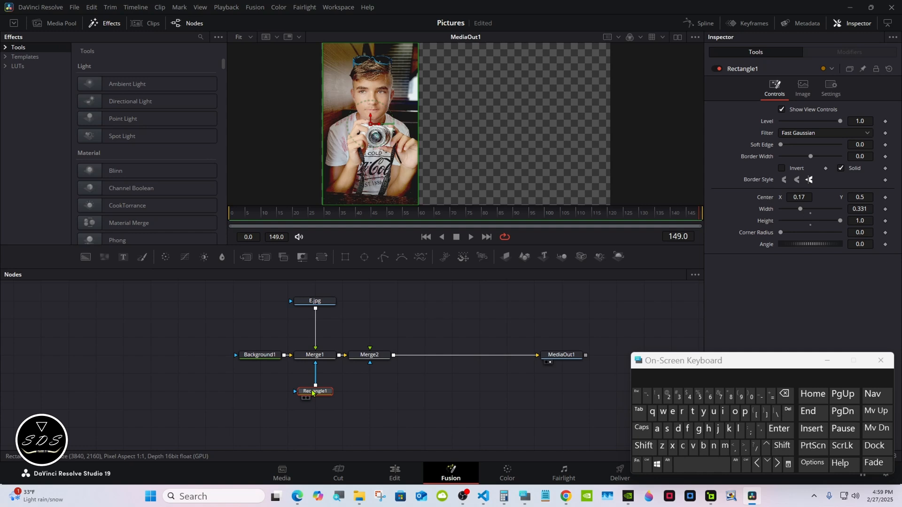
pyautogui.rightClick(313, 392)
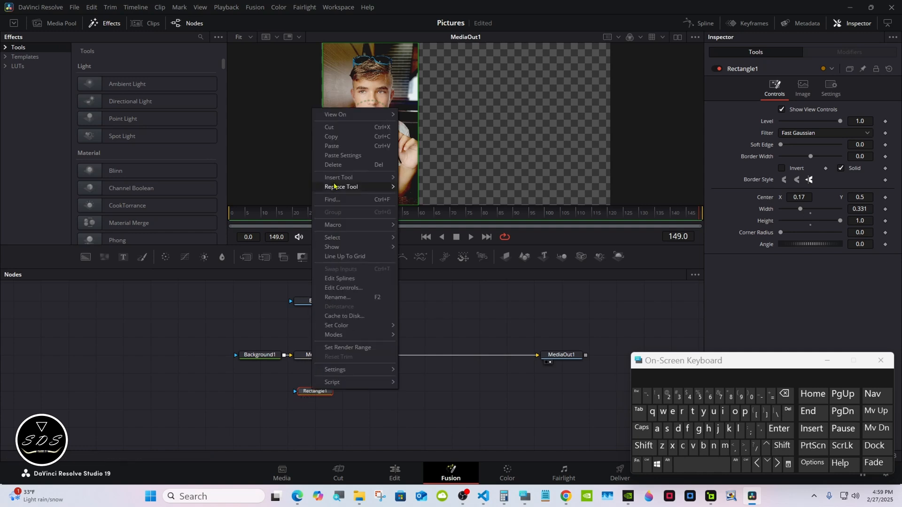
pyautogui.click(340, 138)
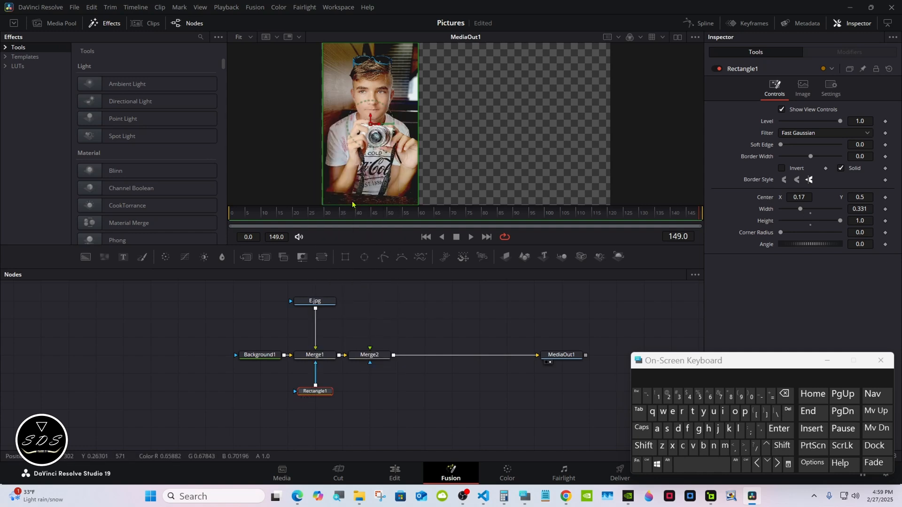
pyautogui.click(367, 397)
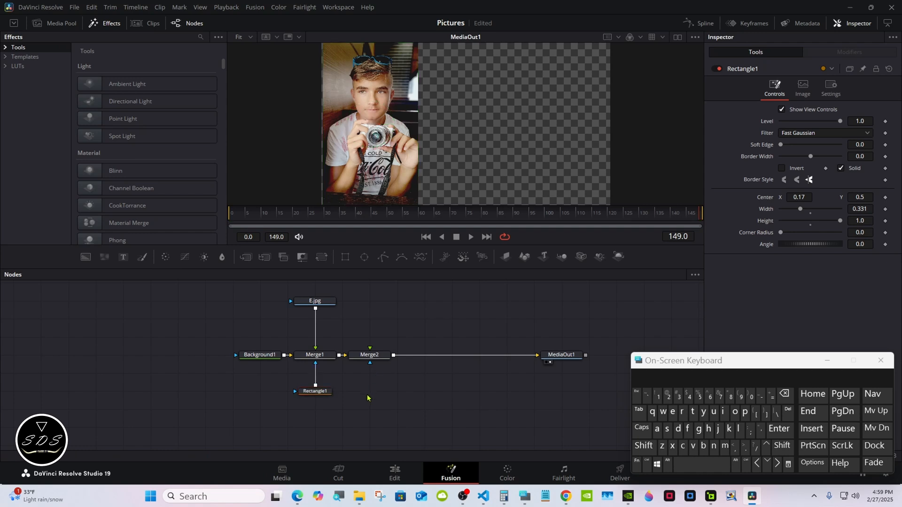
pyautogui.rightClick(367, 398)
pyautogui.click(381, 388)
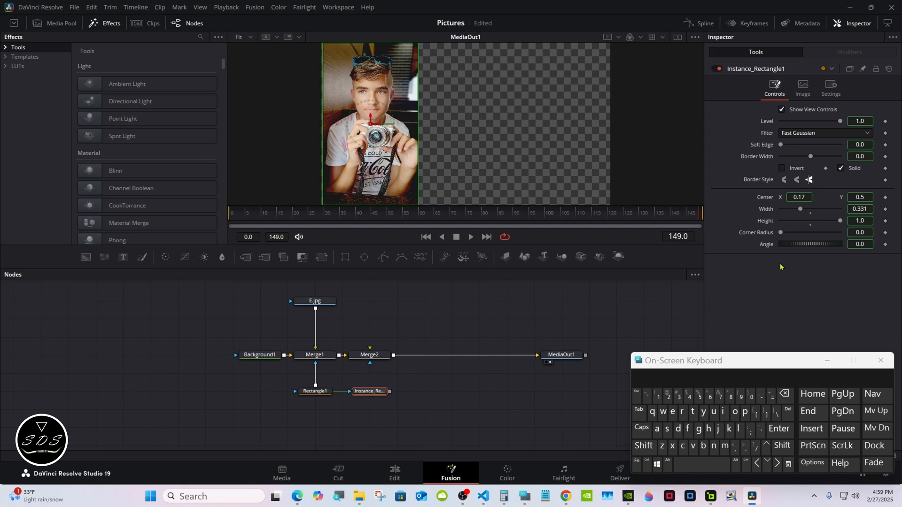
# Save the project and add a Background node between the instanced rectangle and Merge2, masked by the rectangle and feeding the merge.
pyautogui.hotkey('ctrl', 's')
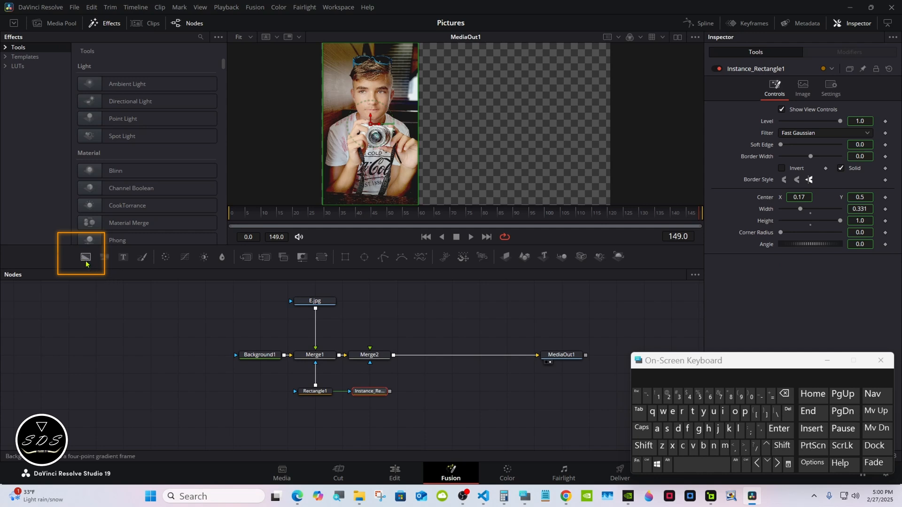
pyautogui.moveTo(85, 263); pyautogui.dragTo(382, 377)
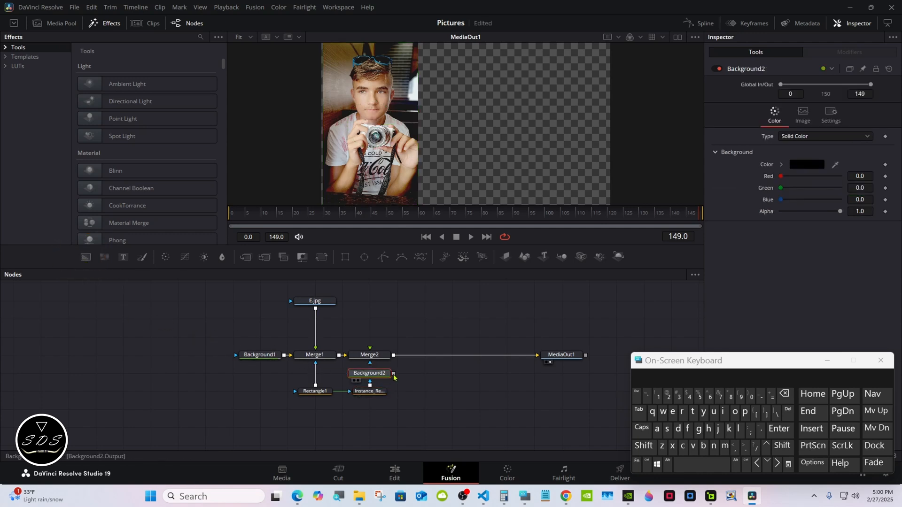
# Deinstance the Solid option of the instanced rectangle, turn Solid off and set the border width to 0.01.
pyautogui.click(375, 391)
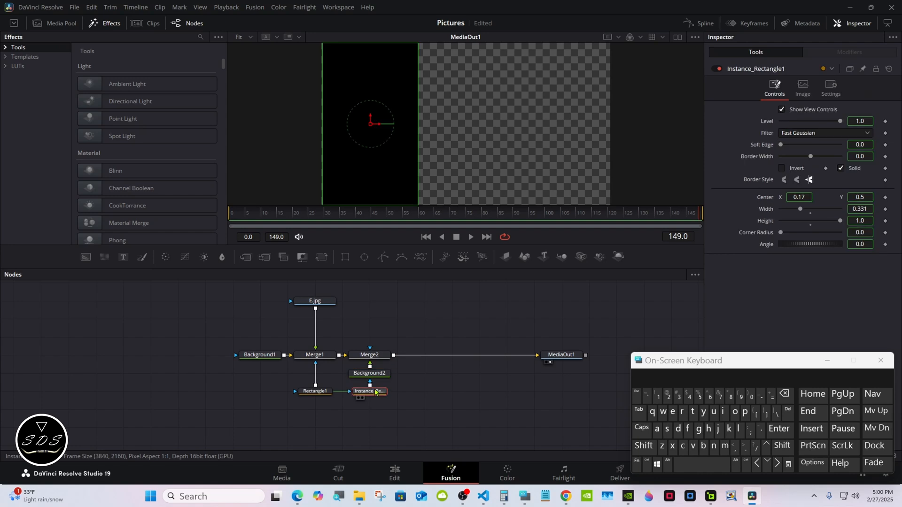
pyautogui.rightClick(856, 187)
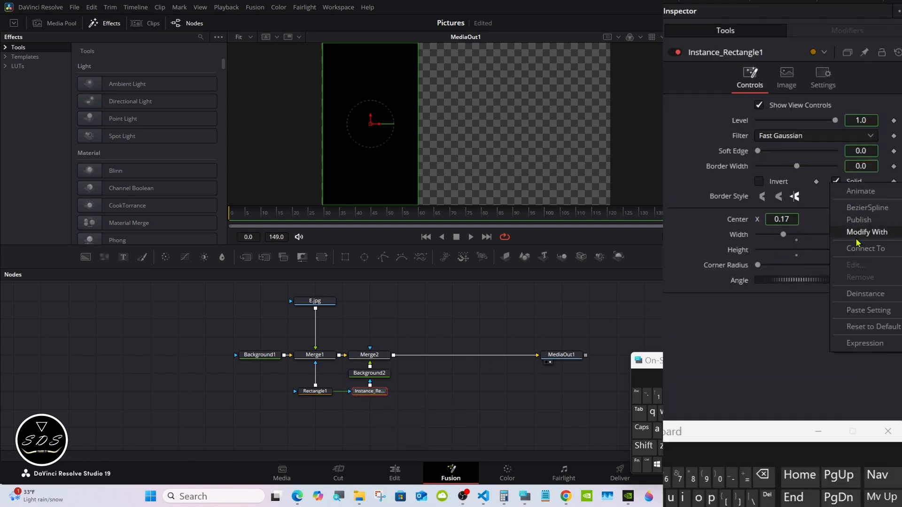
pyautogui.click(860, 295)
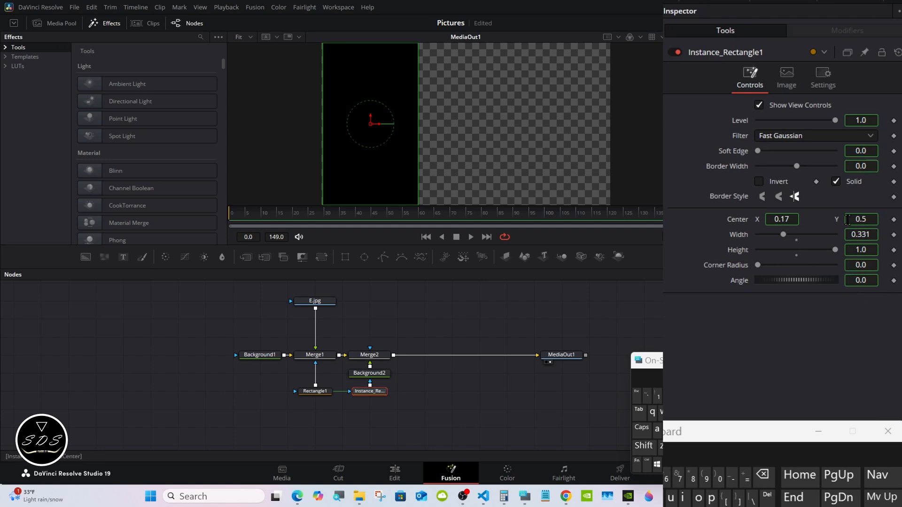
pyautogui.click(836, 182)
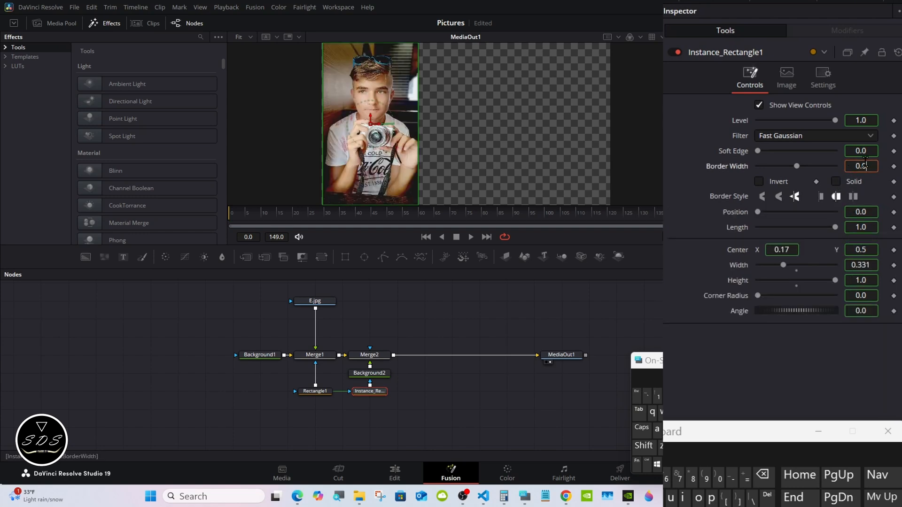
pyautogui.click(866, 165)
pyautogui.write('1')
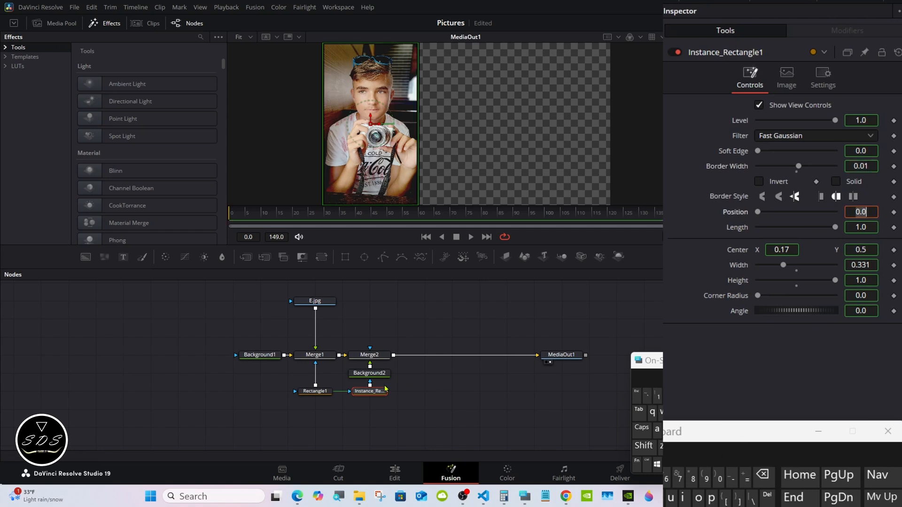
# Set Background2's color to white for the picture's border.
pyautogui.click(361, 374)
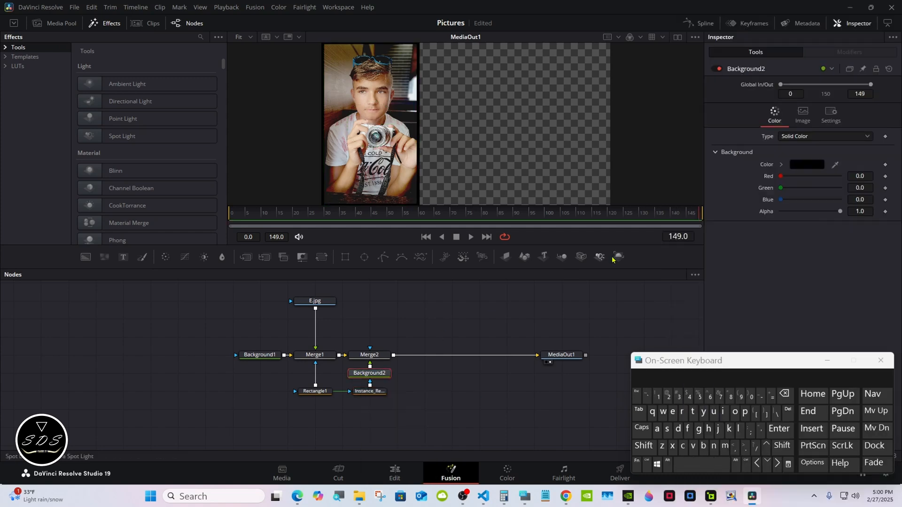
pyautogui.click(781, 165)
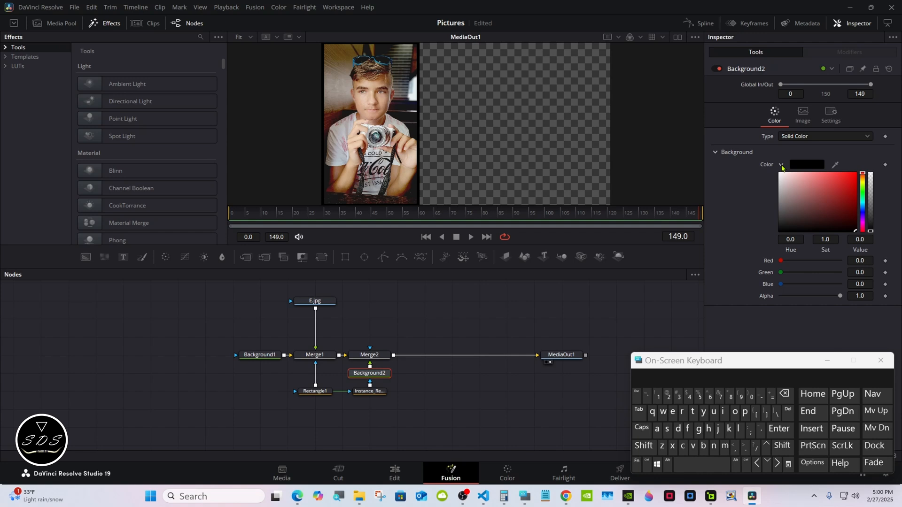
pyautogui.click(782, 174)
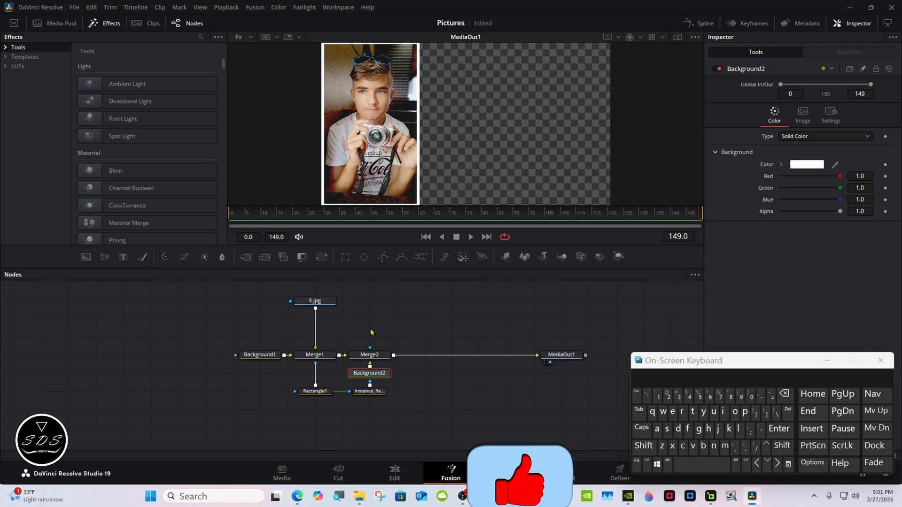
# Insert a third Merge node between Merge2 and MediaOut1.
pyautogui.click(370, 355)
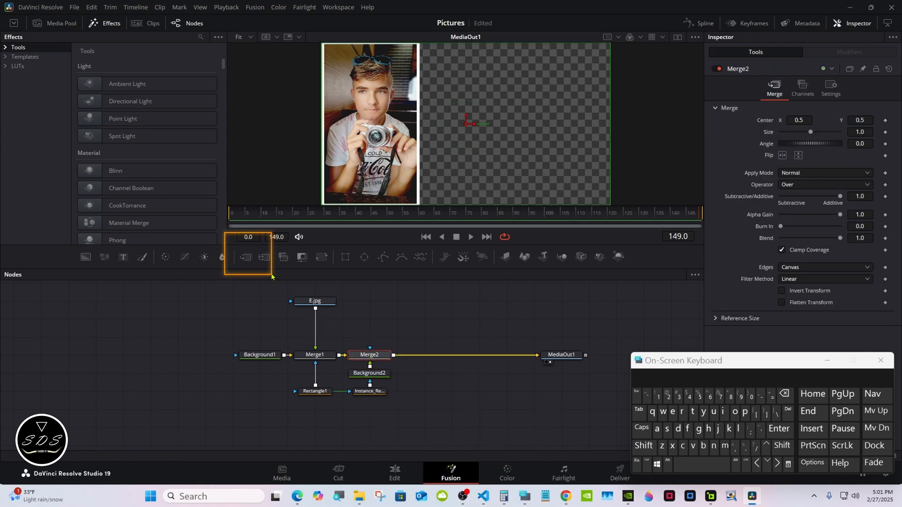
pyautogui.click(250, 260)
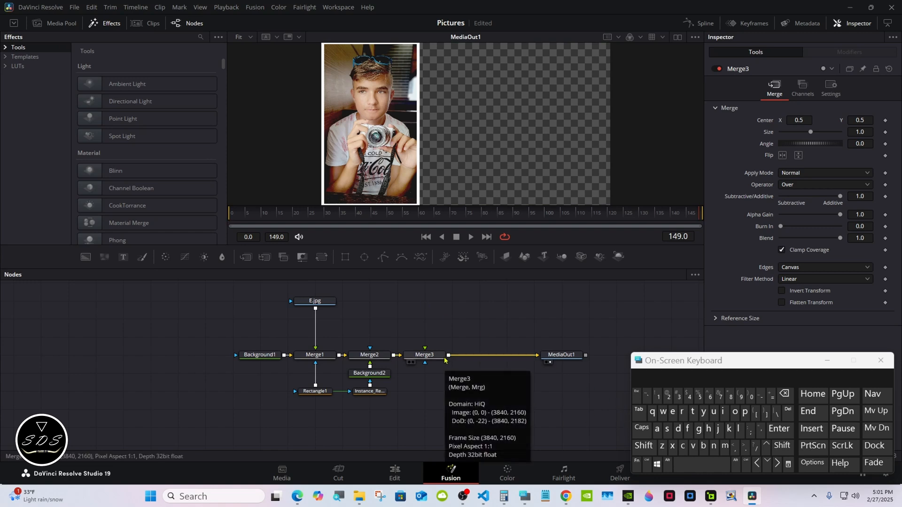
# Set the Rectangle1 mask's height to 0.99.
pyautogui.click(317, 392)
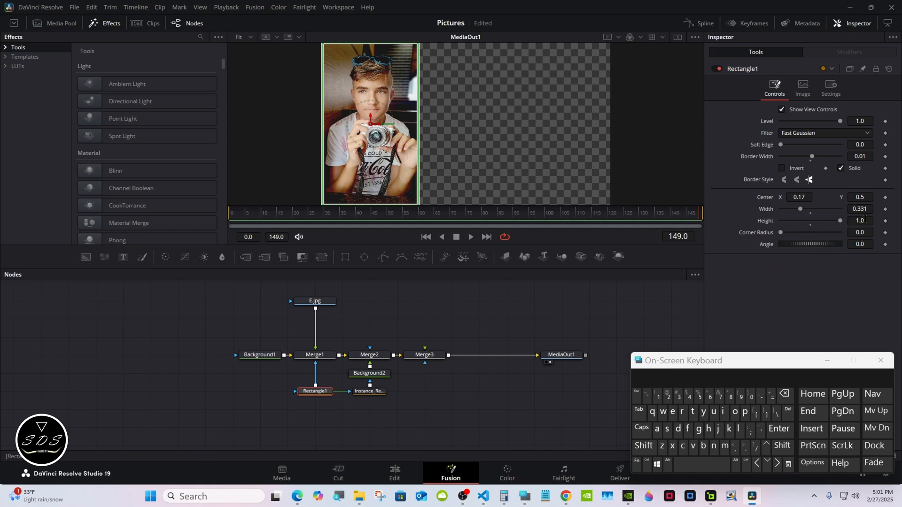
pyautogui.doubleClick(865, 219)
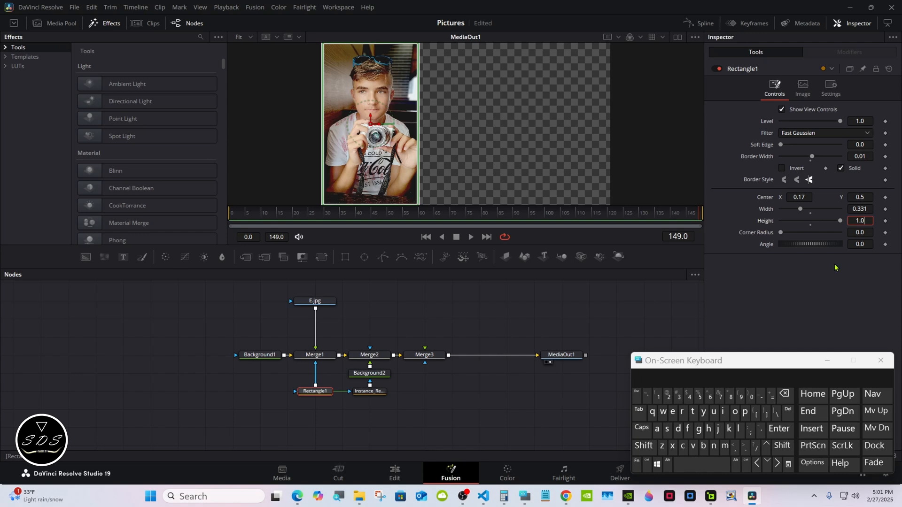
pyautogui.click(787, 396)
pyautogui.click(745, 447)
pyautogui.click(741, 396)
pyautogui.click(741, 396)
pyautogui.click(779, 430)
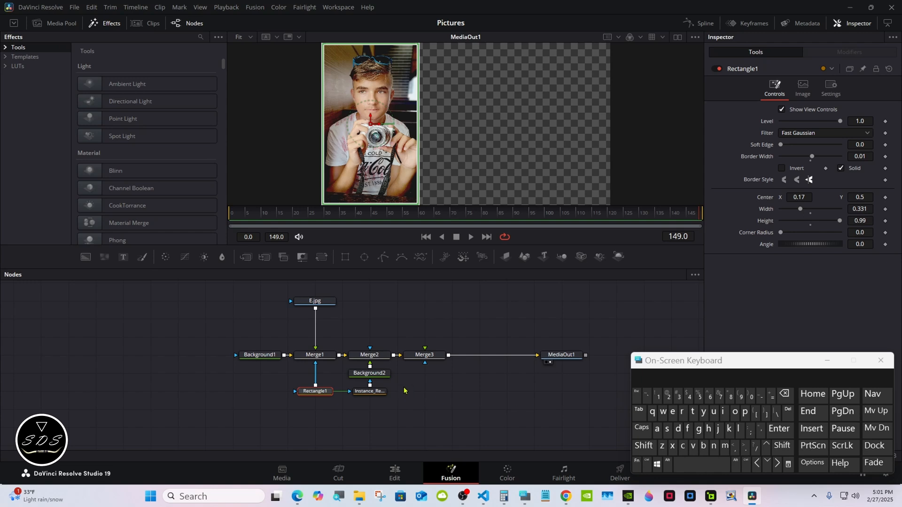
# Add a Loader node with F.jpg above Merge3 and connect it as Merge3's foreground.
pyautogui.click(426, 298)
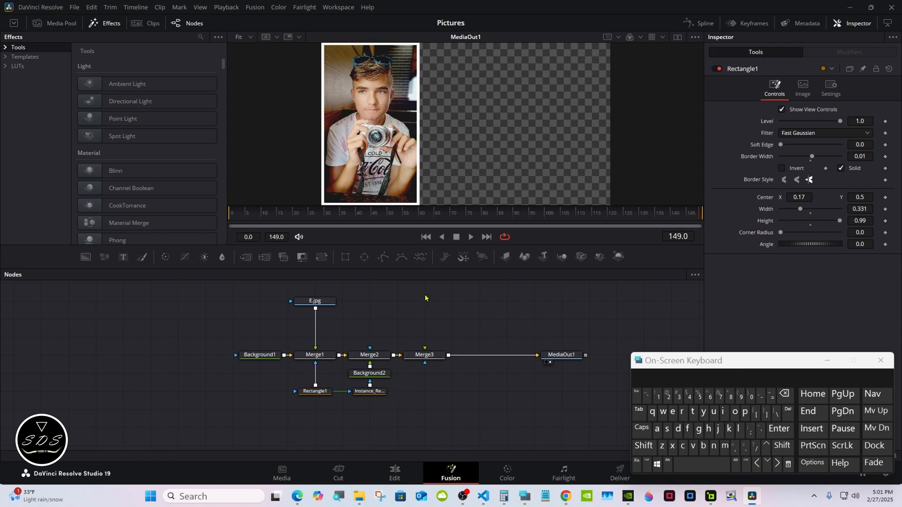
pyautogui.click(643, 446)
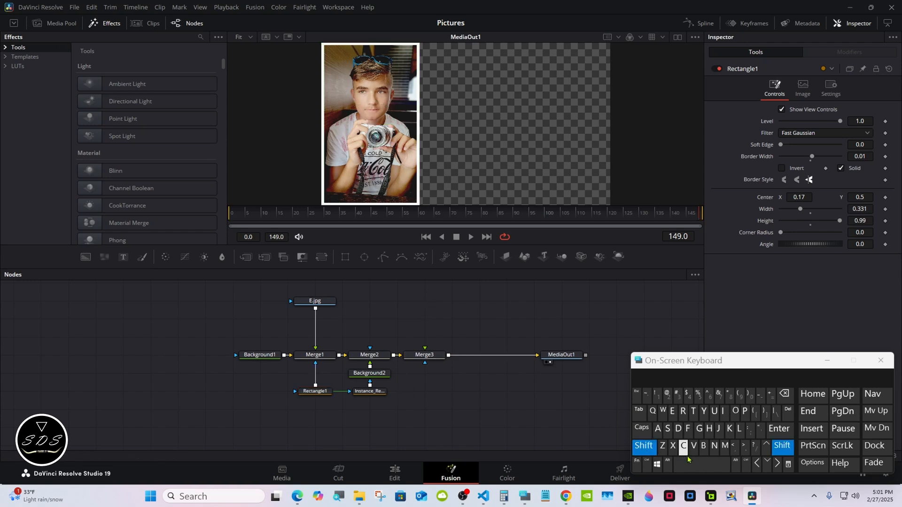
pyautogui.click(693, 464)
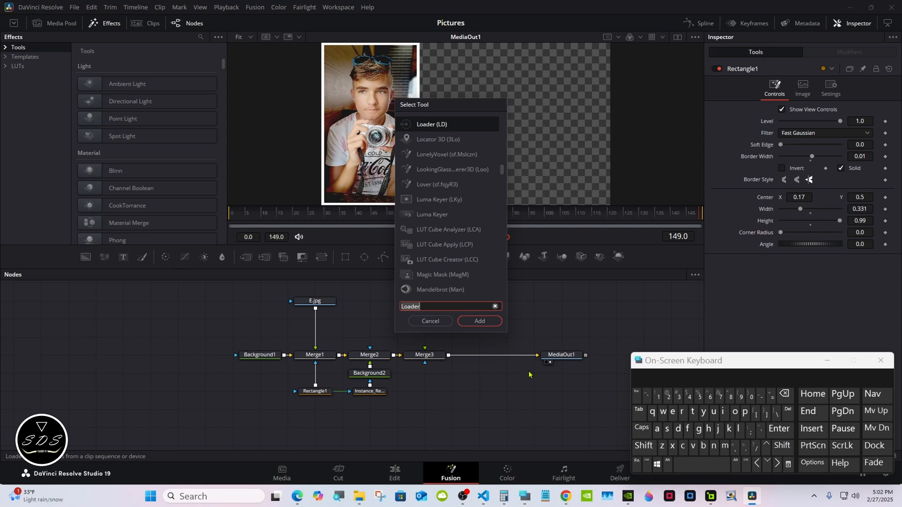
pyautogui.click(480, 321)
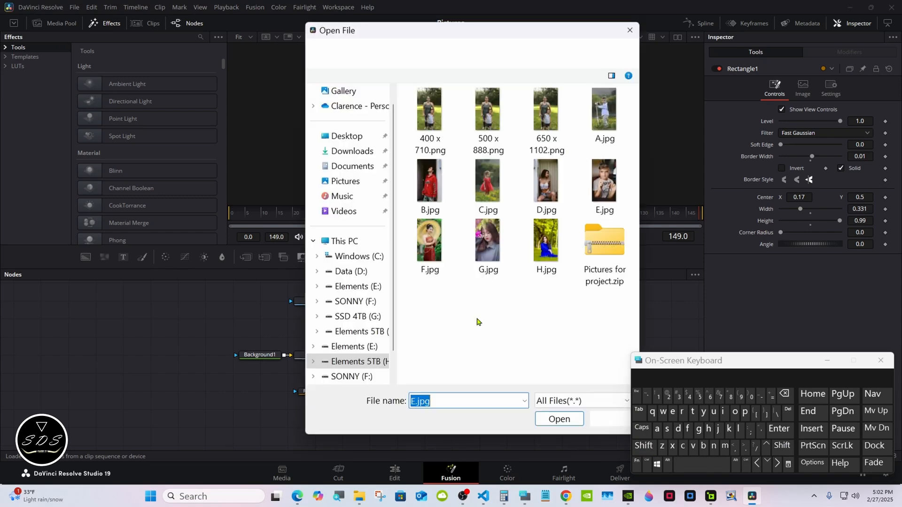
pyautogui.doubleClick(429, 244)
pyautogui.moveTo(449, 301); pyautogui.dragTo(424, 351)
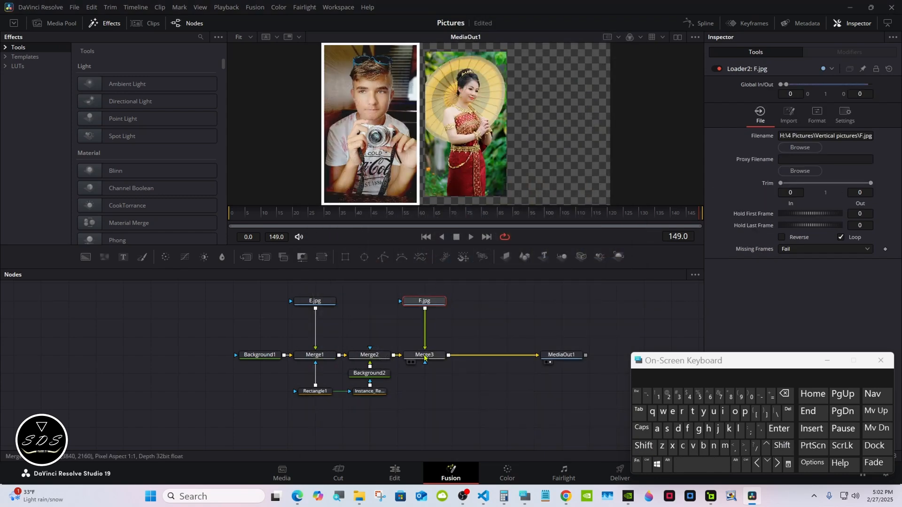
# Set Merge3's size to 1.175 to enlarge the second picture.
pyautogui.click(425, 355)
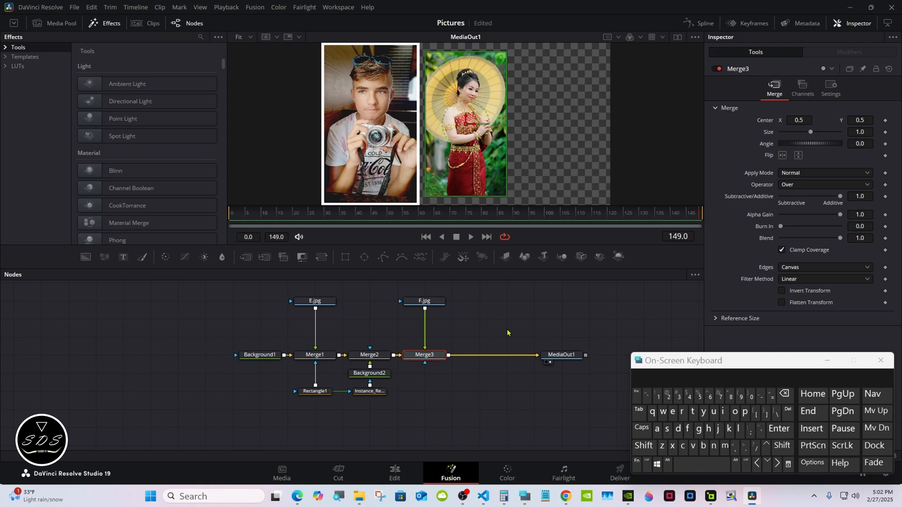
pyautogui.click(865, 131)
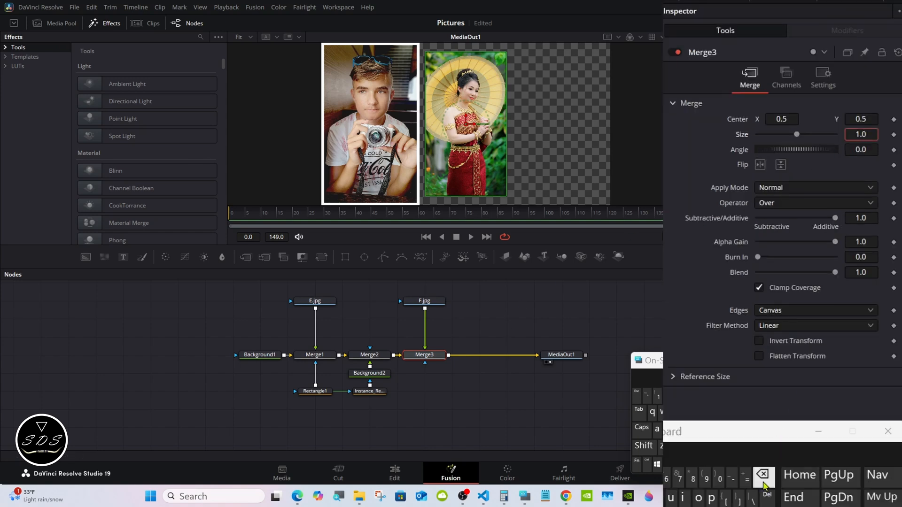
pyautogui.click(762, 475)
pyautogui.write('175')
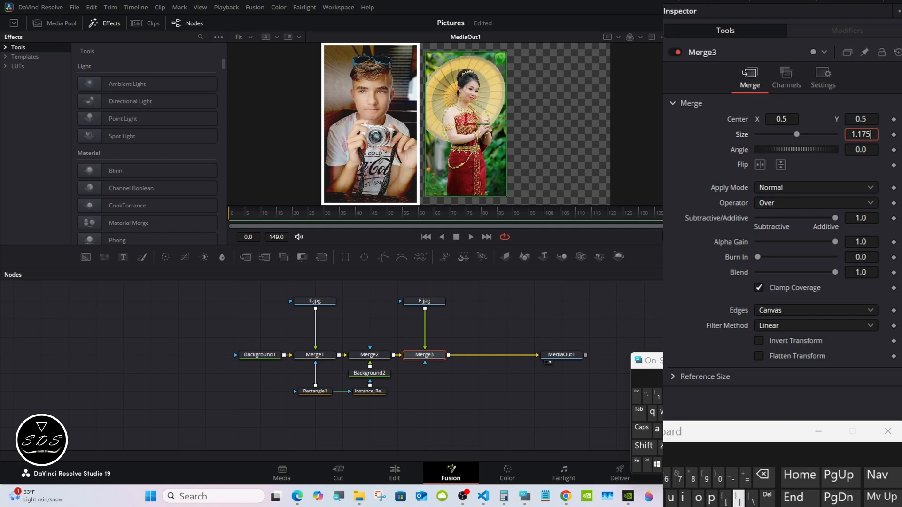
pyautogui.press('Return')
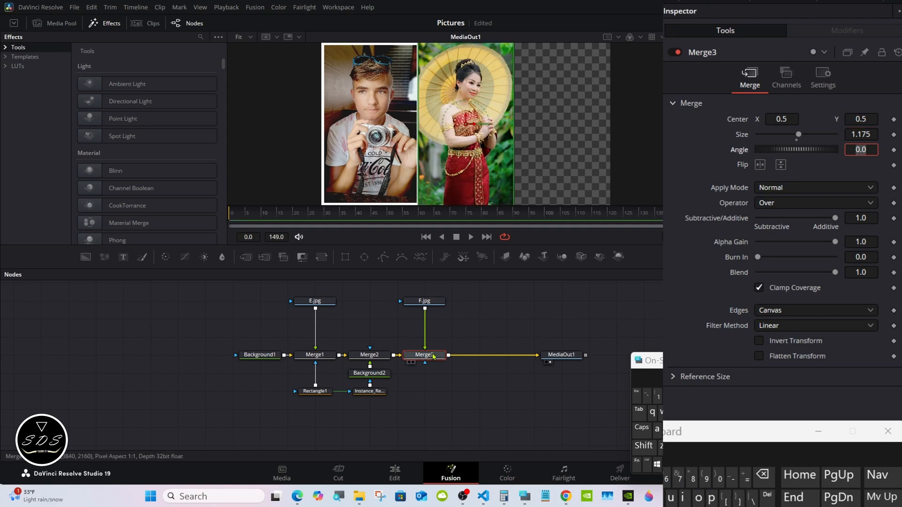
# Paste an independent copy of the Rectangle1 mask below Merge3 and connect it to Merge3's mask input.
pyautogui.rightClick(318, 396)
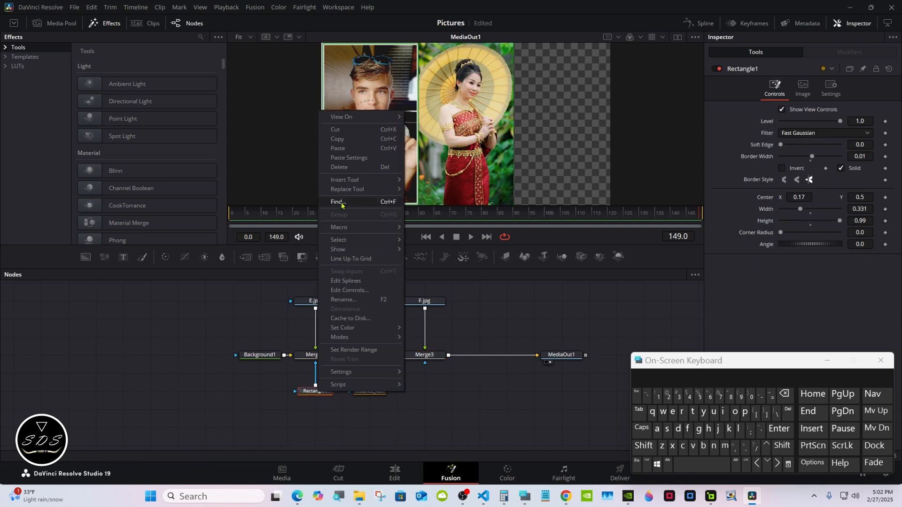
pyautogui.click(338, 139)
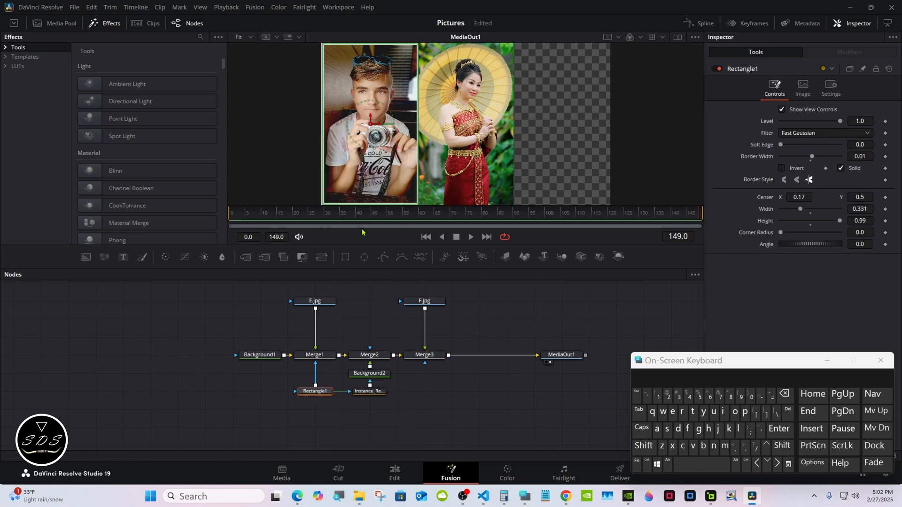
pyautogui.click(425, 397)
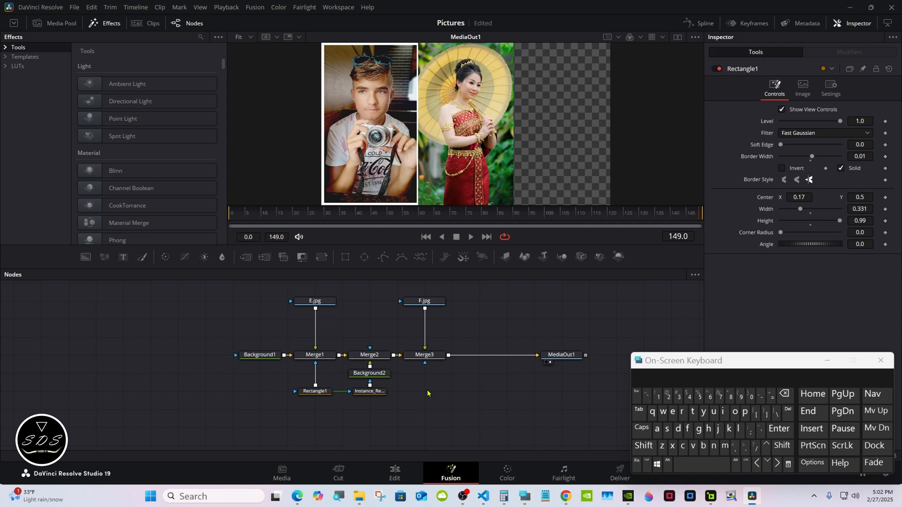
pyautogui.rightClick(428, 393)
pyautogui.click(441, 371)
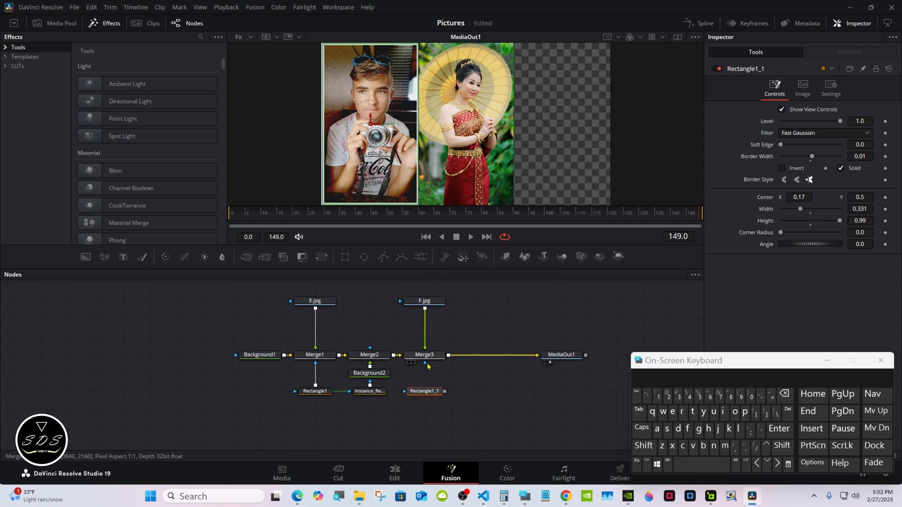
pyautogui.moveTo(445, 392); pyautogui.dragTo(427, 360)
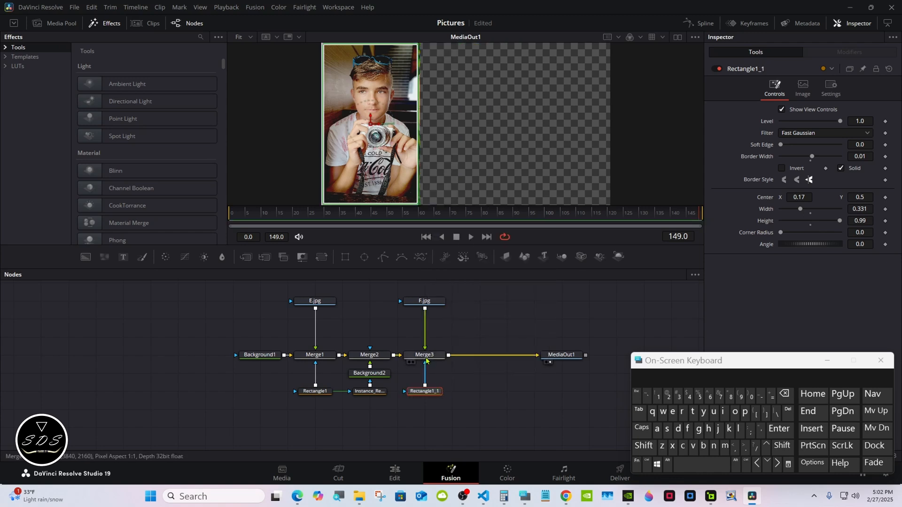
pyautogui.click(426, 356)
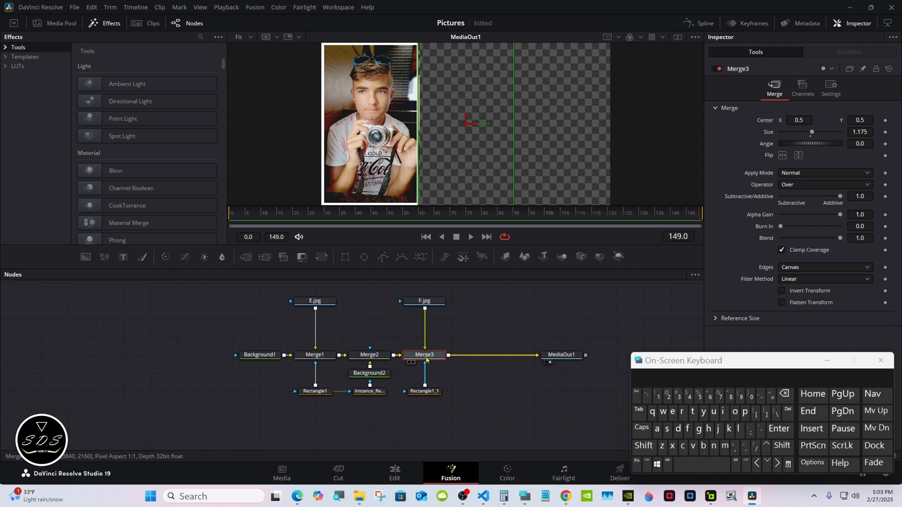
# Reset the Rectangle1_1 mask's center to X 0.5 and copy the mask beside itself.
pyautogui.click(425, 391)
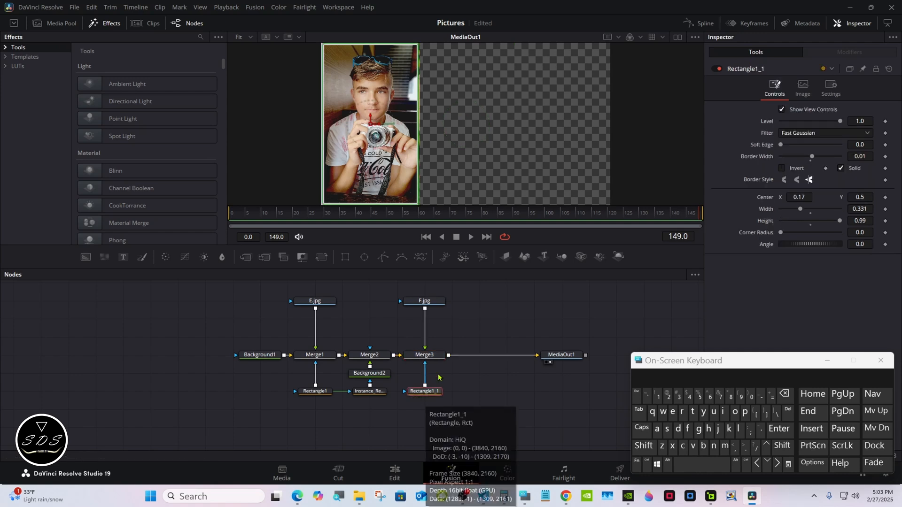
pyautogui.doubleClick(763, 200)
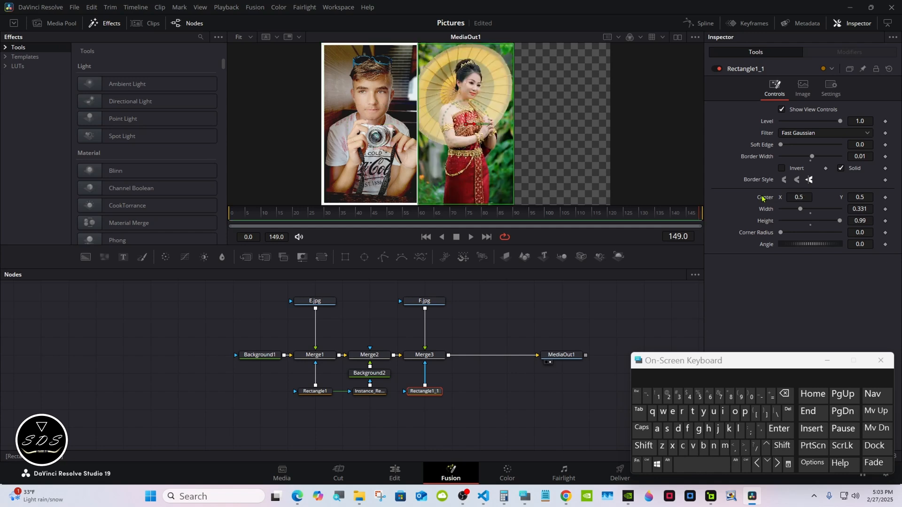
pyautogui.rightClick(432, 395)
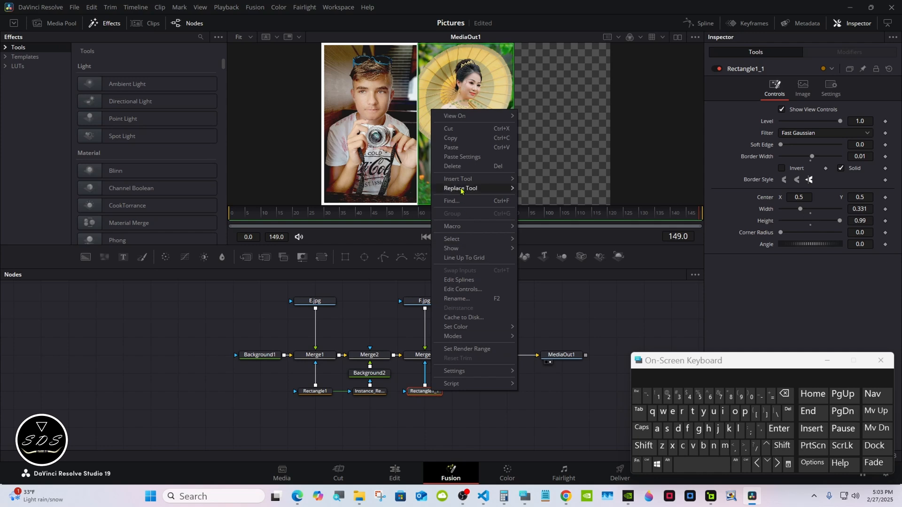
pyautogui.click(461, 139)
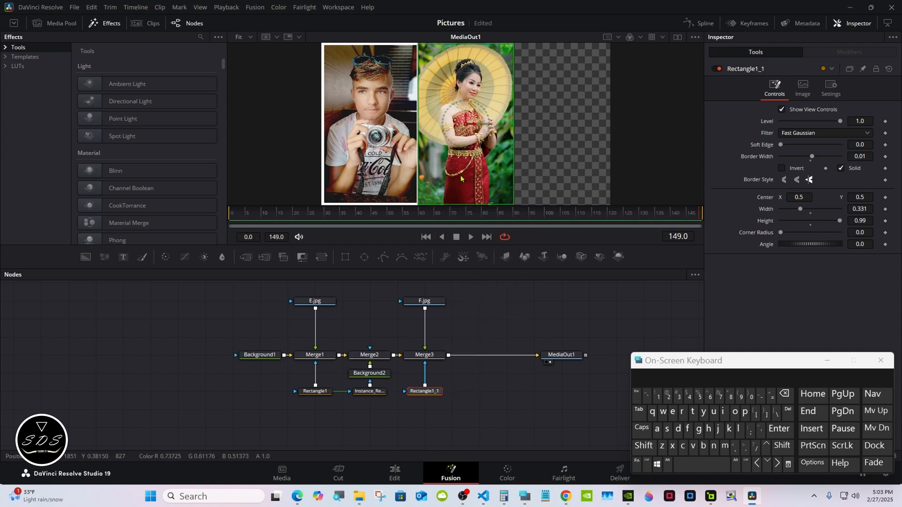
pyautogui.rightClick(473, 393)
pyautogui.click(491, 386)
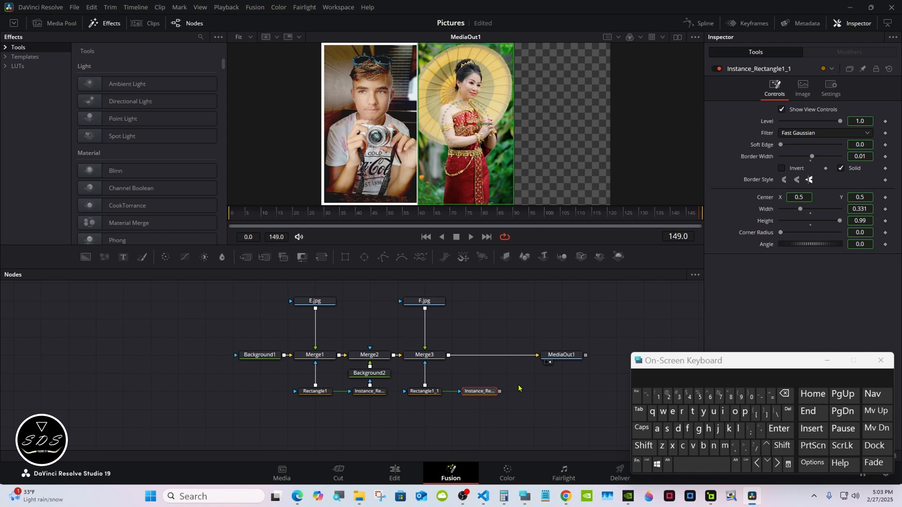
# Copy Background2 and paste an instance of it directly above the Rectangle1_1 mask instance.
pyautogui.click(382, 377)
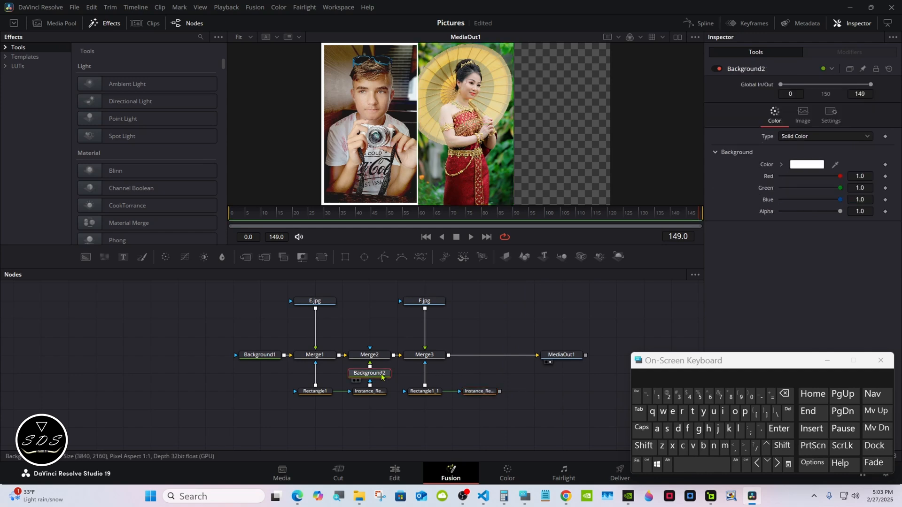
pyautogui.rightClick(382, 376)
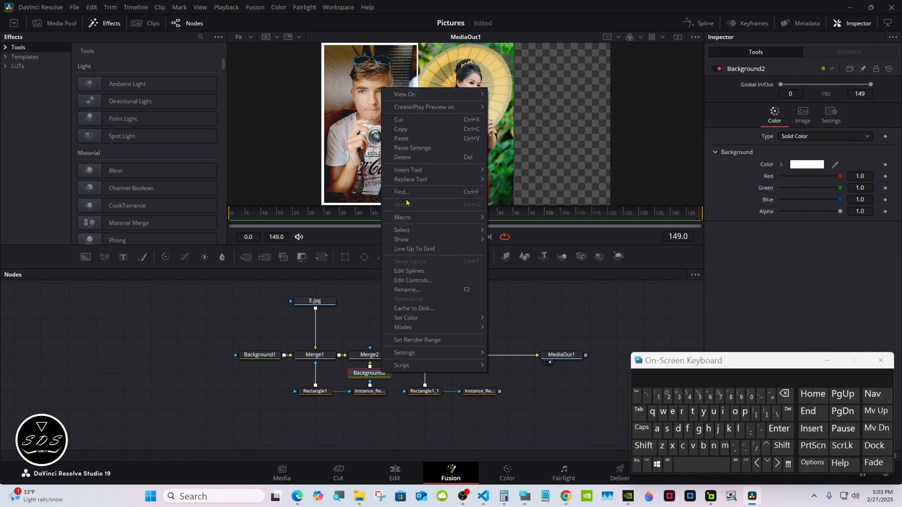
pyautogui.click(411, 130)
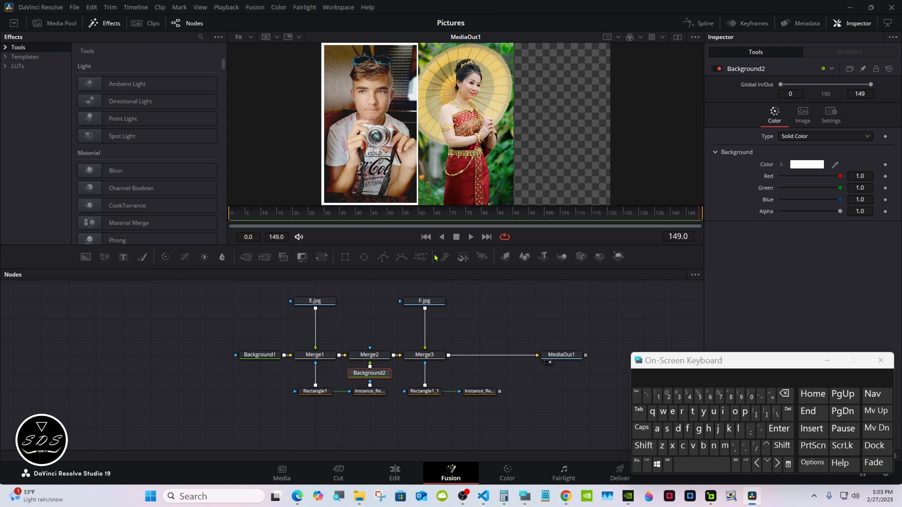
pyautogui.rightClick(480, 374)
pyautogui.click(499, 362)
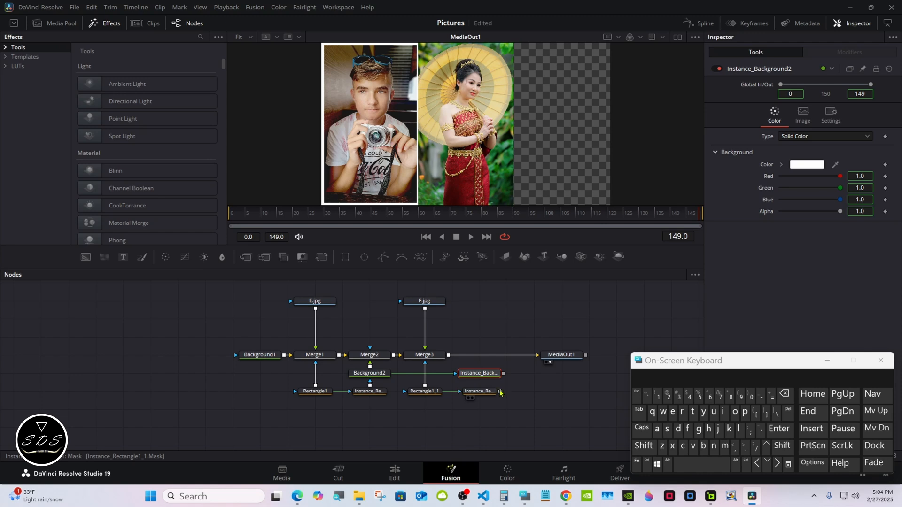
# Mask the Background2 instance with the Rectangle1_1 instance and merge it over Merge3's output.
pyautogui.moveTo(500, 392); pyautogui.dragTo(449, 356)
pyautogui.moveTo(536, 375); pyautogui.dragTo(483, 360)
# Deinstance the Solid option of the Rectangle1_1 mask instance and turn Solid off.
pyautogui.click(484, 392)
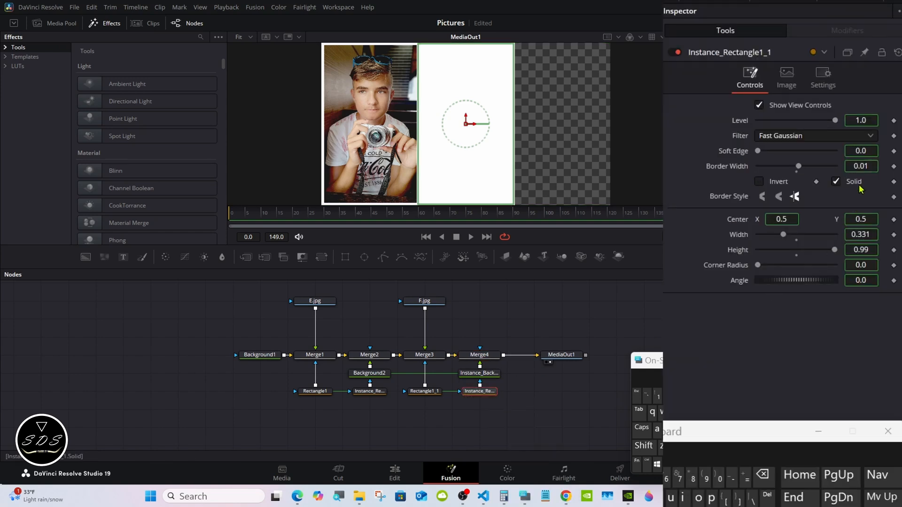
pyautogui.rightClick(861, 188)
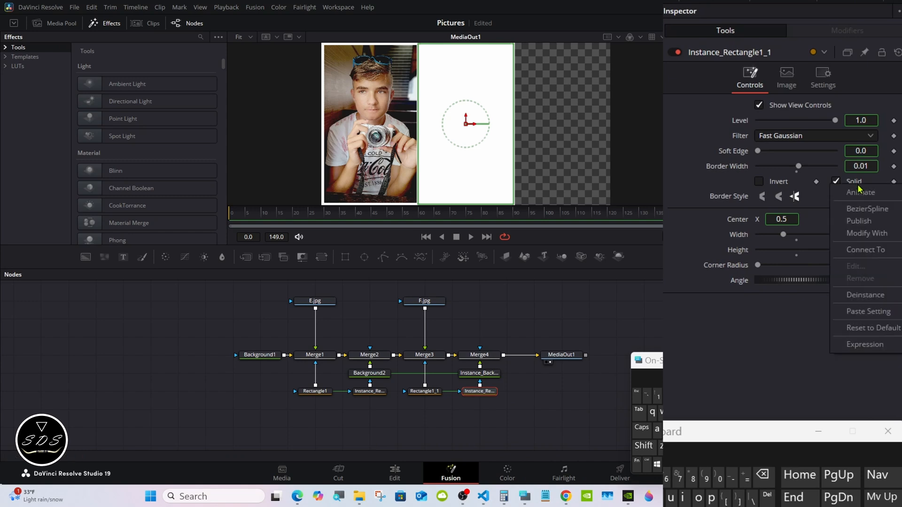
pyautogui.click(859, 299)
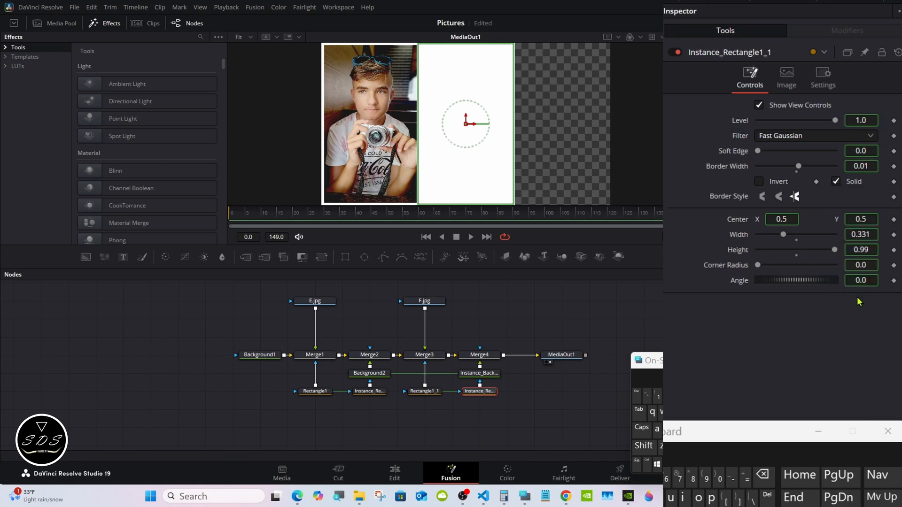
pyautogui.click(836, 182)
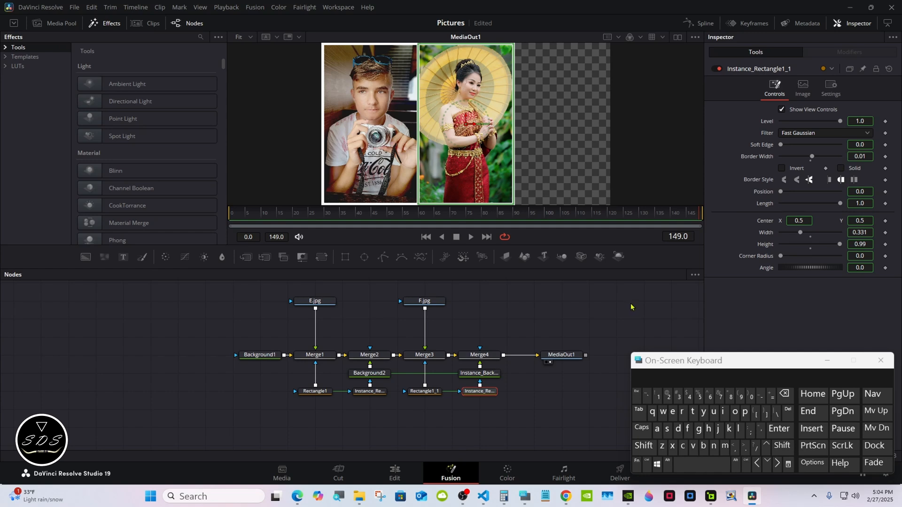
# Move MediaOut1 farther right in the node graph and add a Merge node after Merge4.
pyautogui.moveTo(561, 354); pyautogui.dragTo(644, 356)
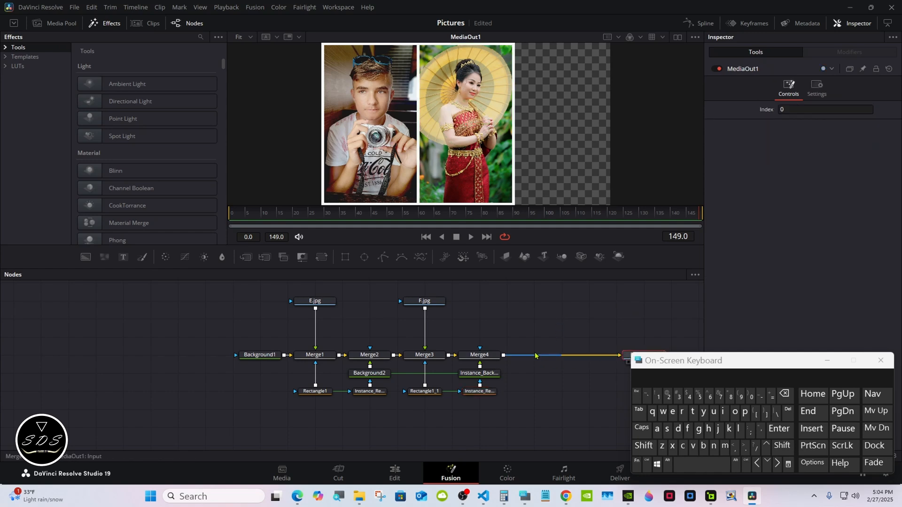
pyautogui.click(486, 355)
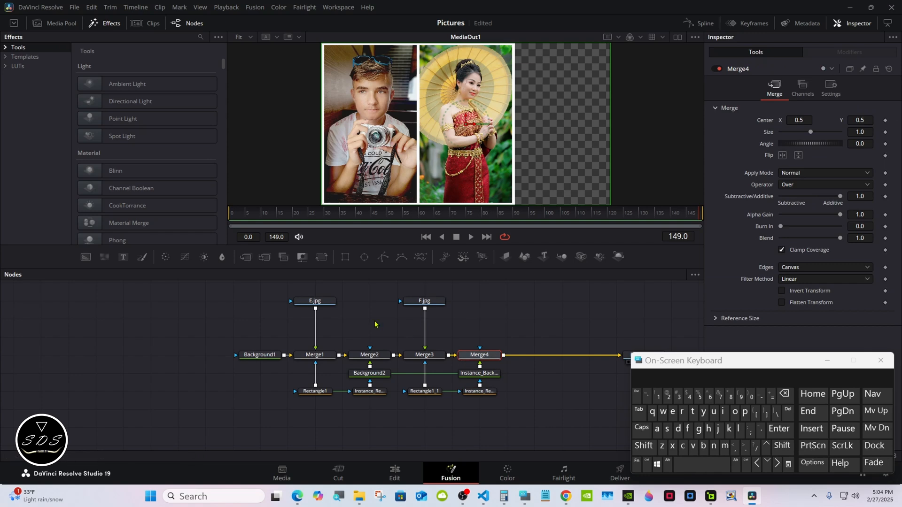
pyautogui.click(248, 258)
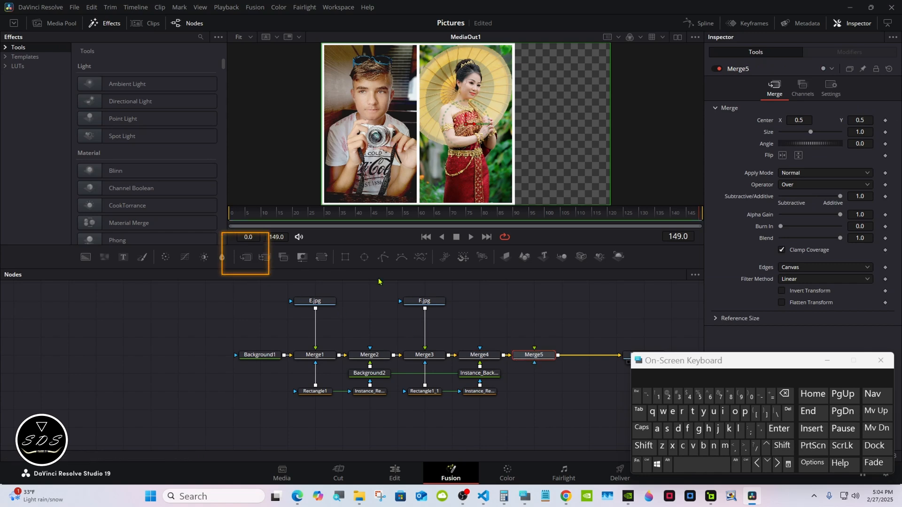
# Add a Loader node with G.jpg above Merge5 and connect it as Merge5's foreground.
pyautogui.click(533, 299)
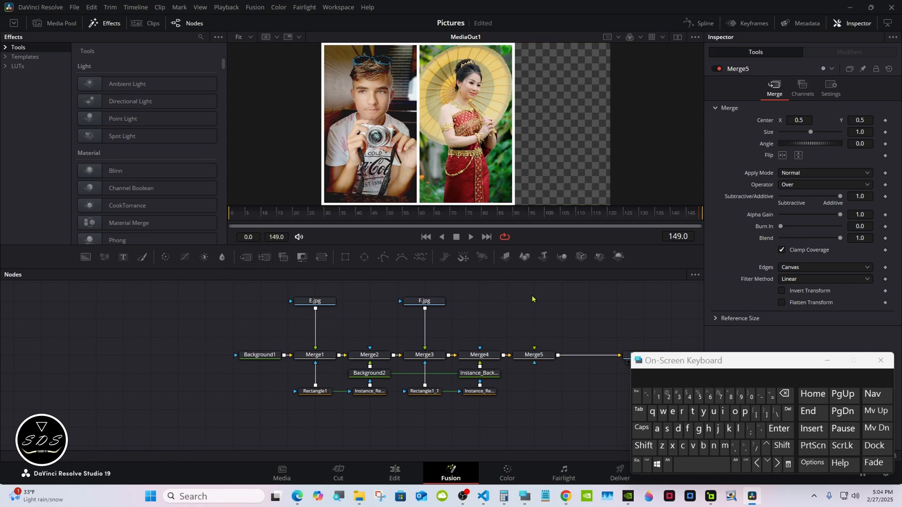
pyautogui.click(643, 447)
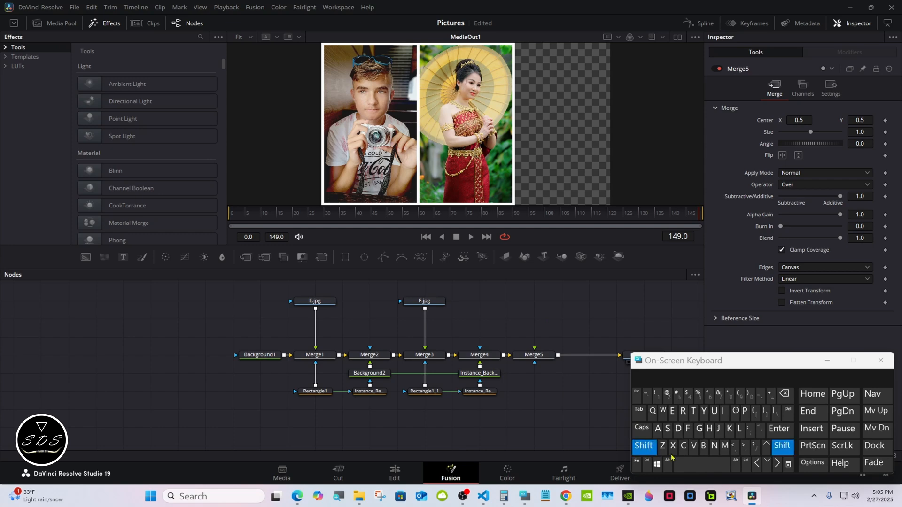
pyautogui.click(691, 464)
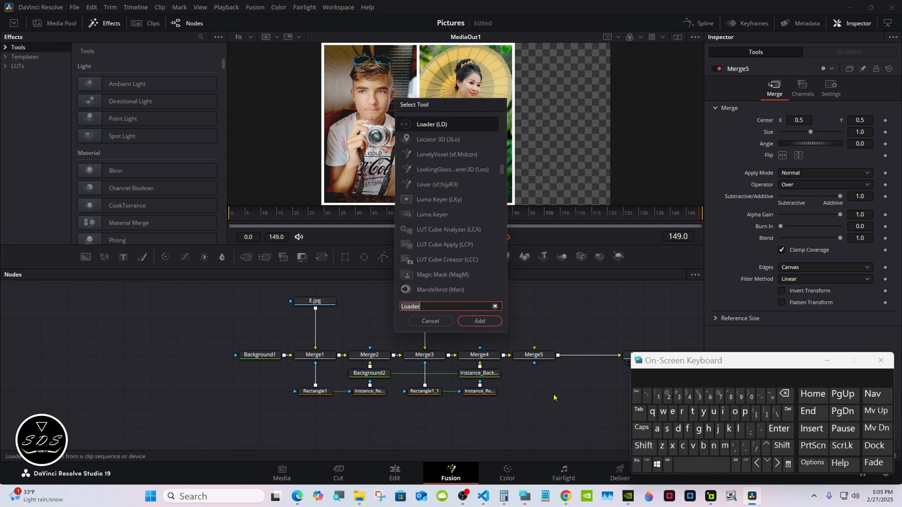
pyautogui.click(479, 321)
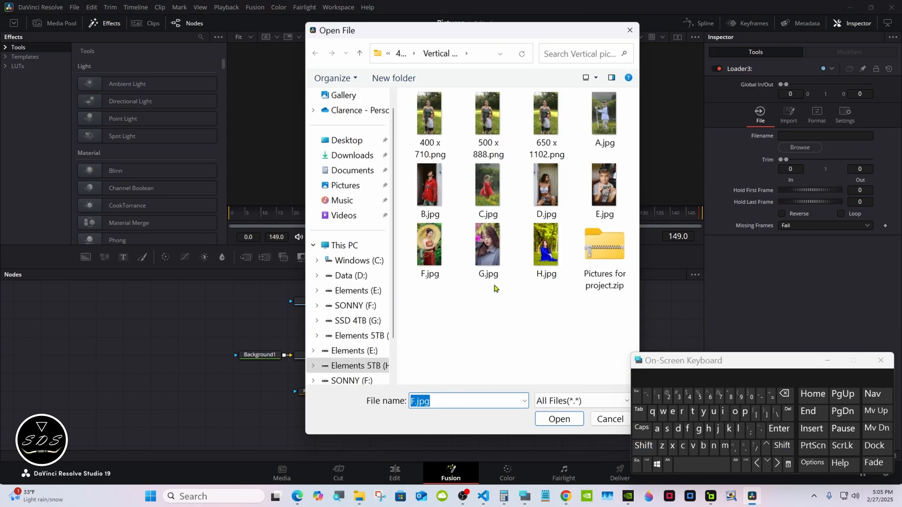
pyautogui.moveTo(459, 32)
pyautogui.mouseDown()
pyautogui.moveTo(592, 37)
pyautogui.moveTo(462, 46)
pyautogui.mouseUp()
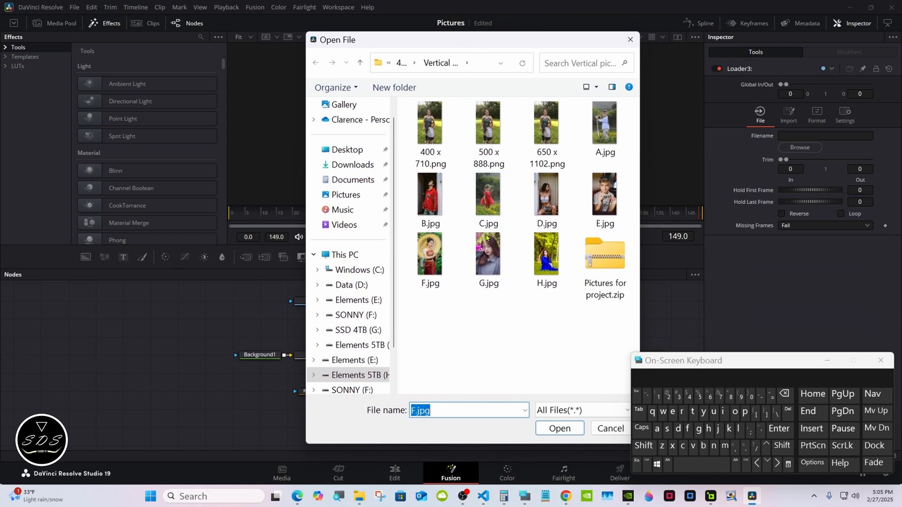
pyautogui.doubleClick(488, 254)
pyautogui.moveTo(558, 301); pyautogui.dragTo(534, 348)
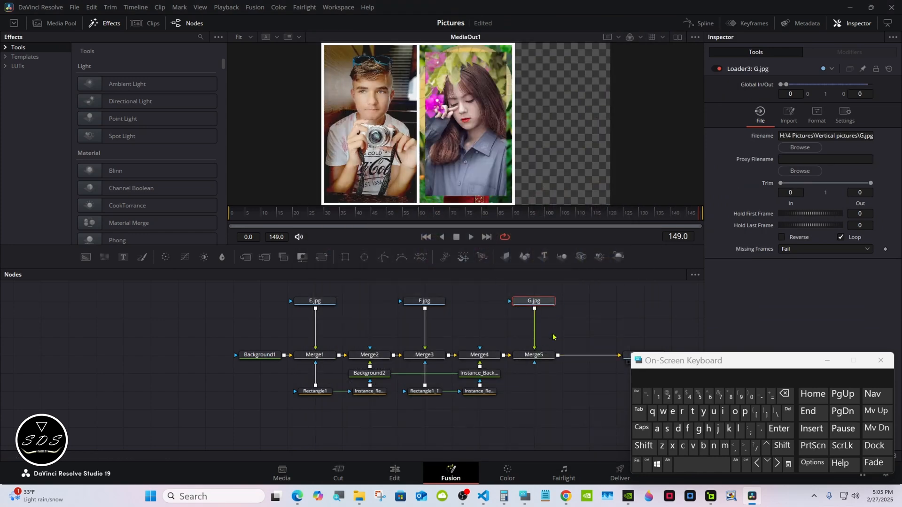
# Set Merge5's center X to 0.83 to place the third picture in the right third of the frame.
pyautogui.click(542, 357)
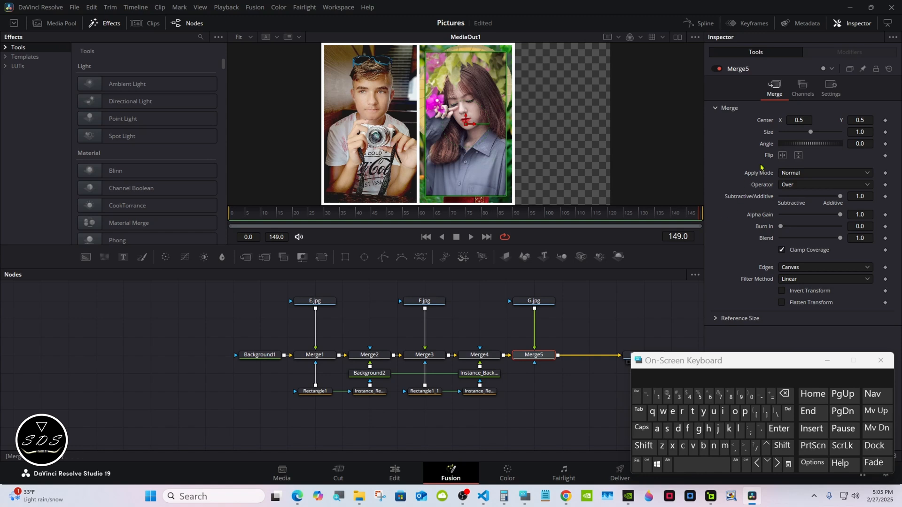
pyautogui.moveTo(794, 120)
pyautogui.mouseDown()
pyautogui.moveTo(841, 120)
pyautogui.moveTo(795, 118)
pyautogui.mouseUp()
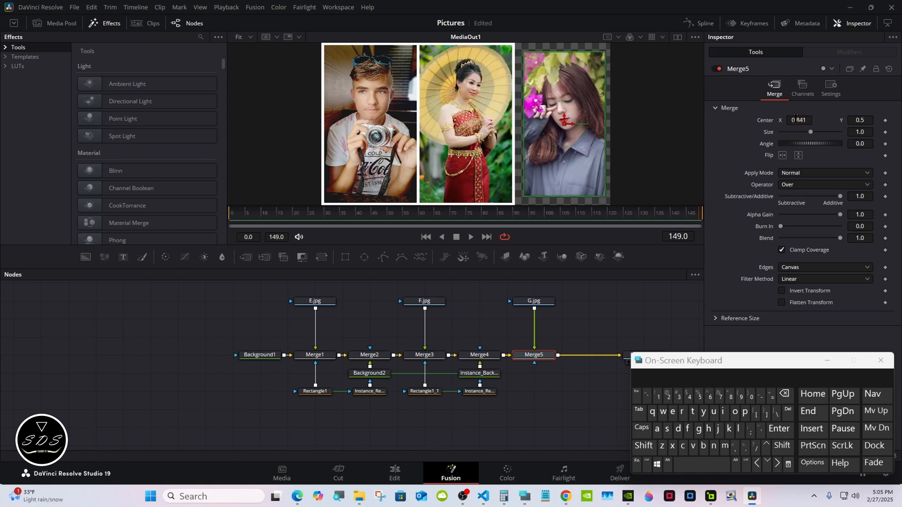
pyautogui.click(803, 119)
pyautogui.click(785, 395)
pyautogui.click(786, 394)
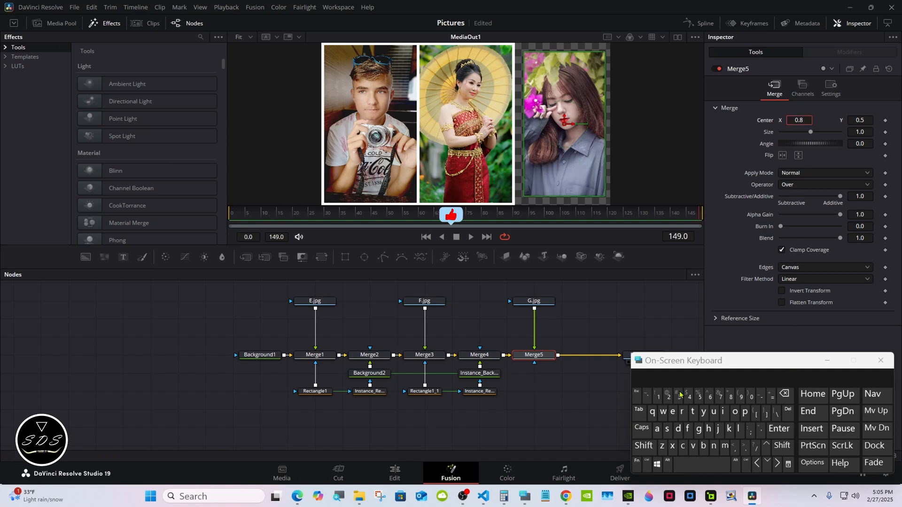
pyautogui.click(679, 396)
pyautogui.click(778, 429)
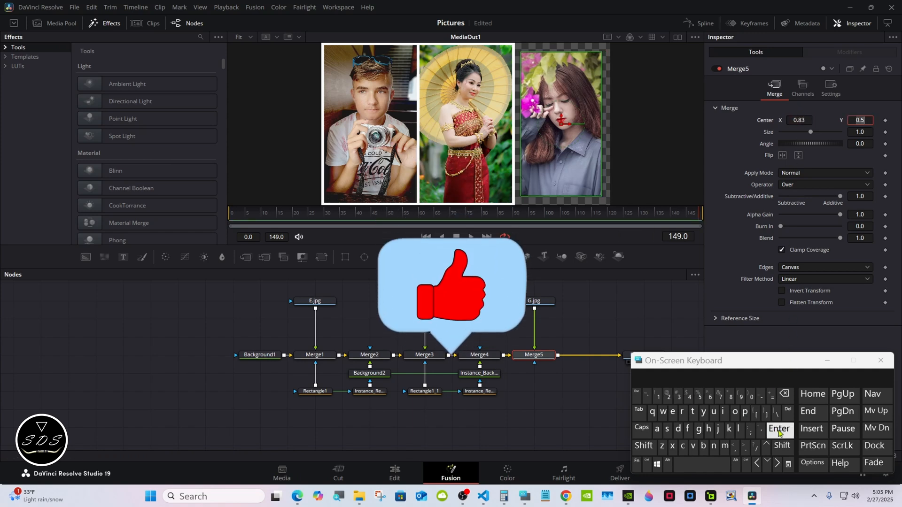
pyautogui.click(537, 395)
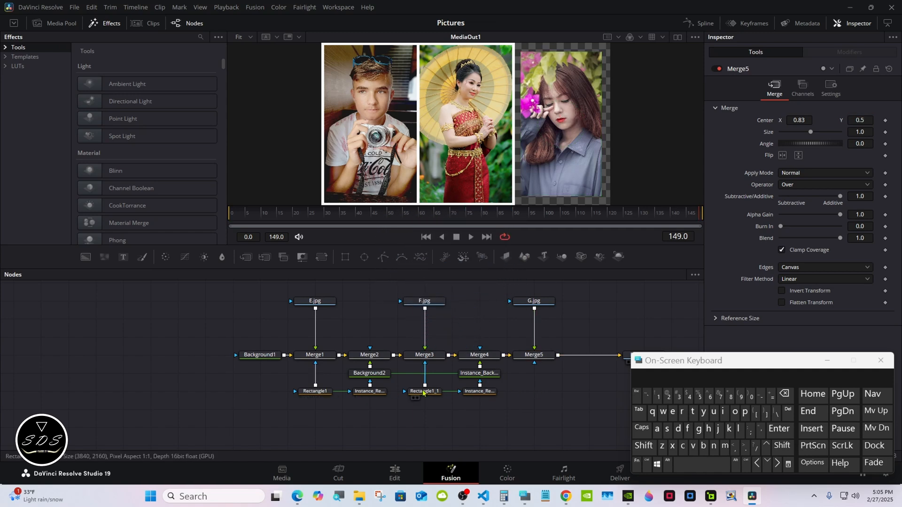
# Paste an independent copy of the Rectangle1_1 mask below Merge5 and connect it to Merge5's mask input.
pyautogui.click(417, 392)
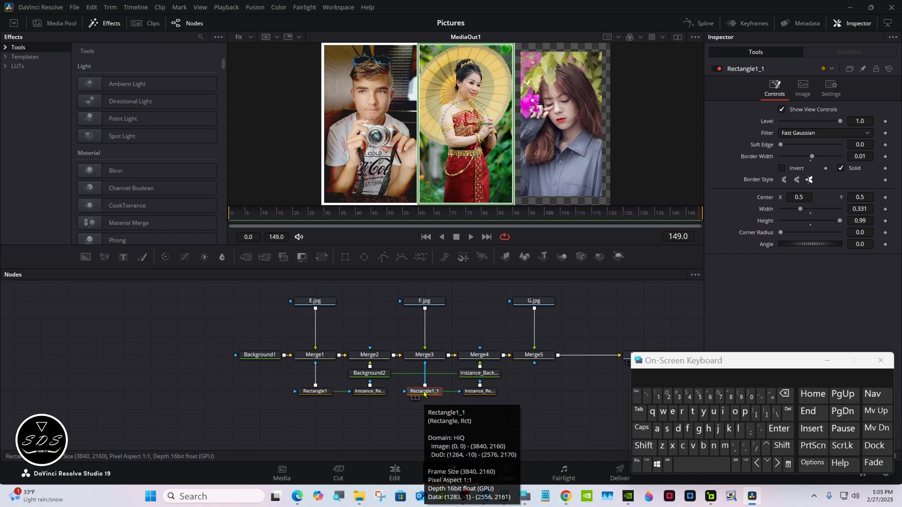
pyautogui.rightClick(424, 393)
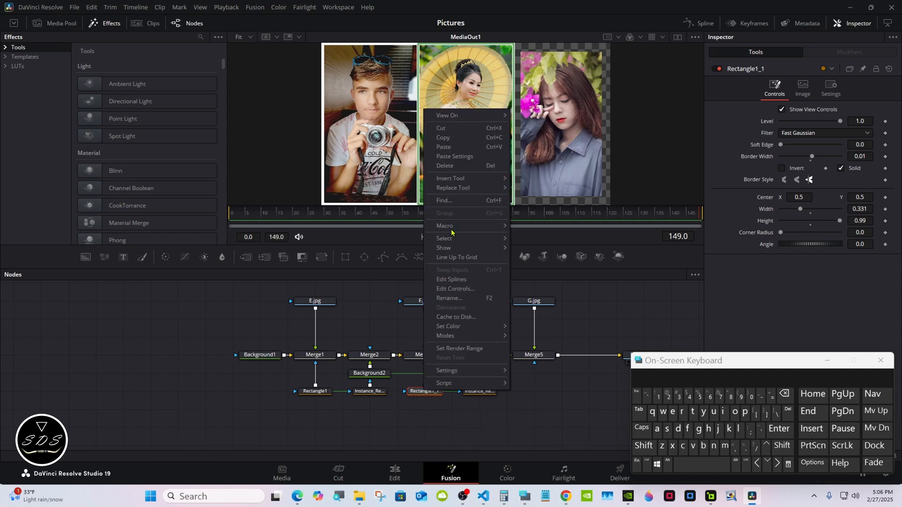
pyautogui.click(454, 139)
pyautogui.click(540, 400)
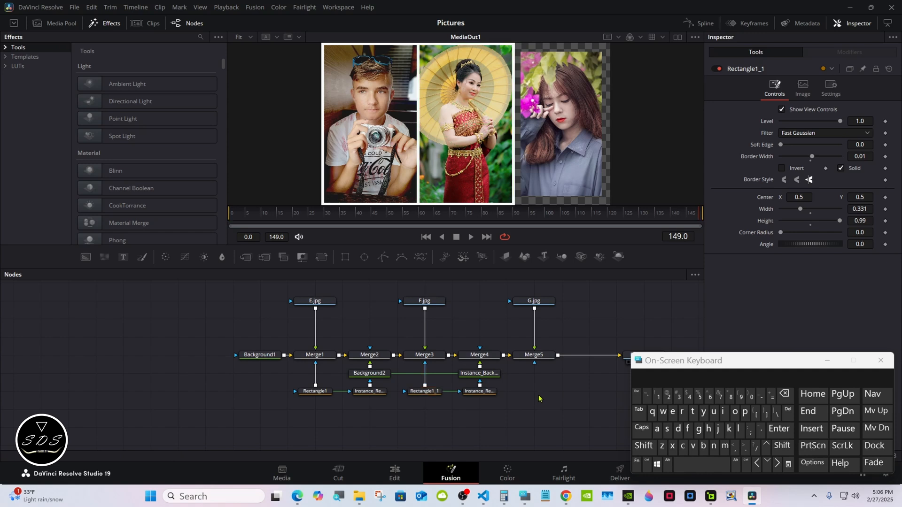
pyautogui.rightClick(532, 393)
pyautogui.click(552, 374)
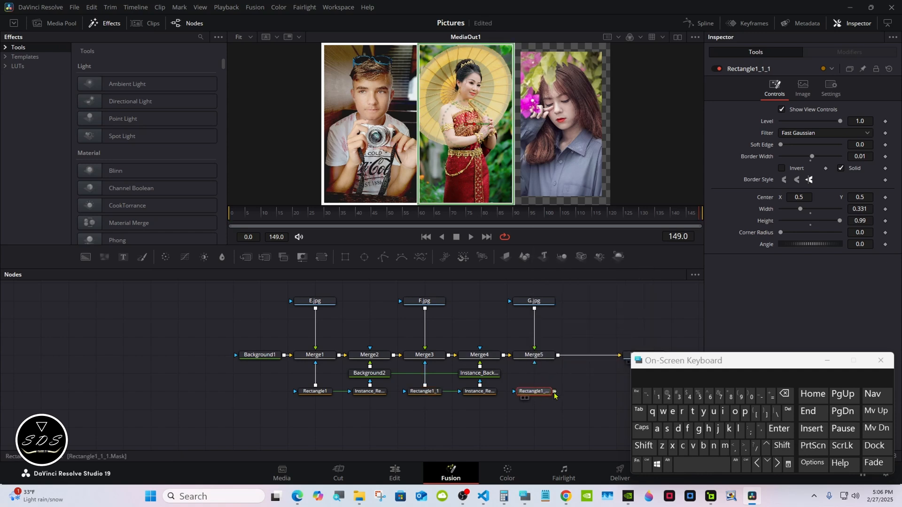
pyautogui.moveTo(555, 392); pyautogui.dragTo(535, 364)
# Set the Rectangle1_1_1 mask's center X to 0.83.
pyautogui.moveTo(831, 364); pyautogui.dragTo(227, 376)
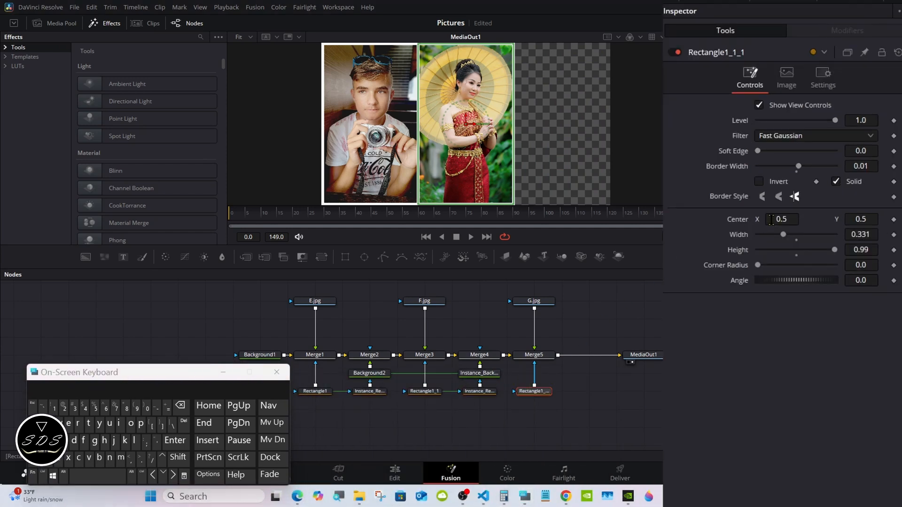
pyautogui.moveTo(770, 220); pyautogui.dragTo(814, 219)
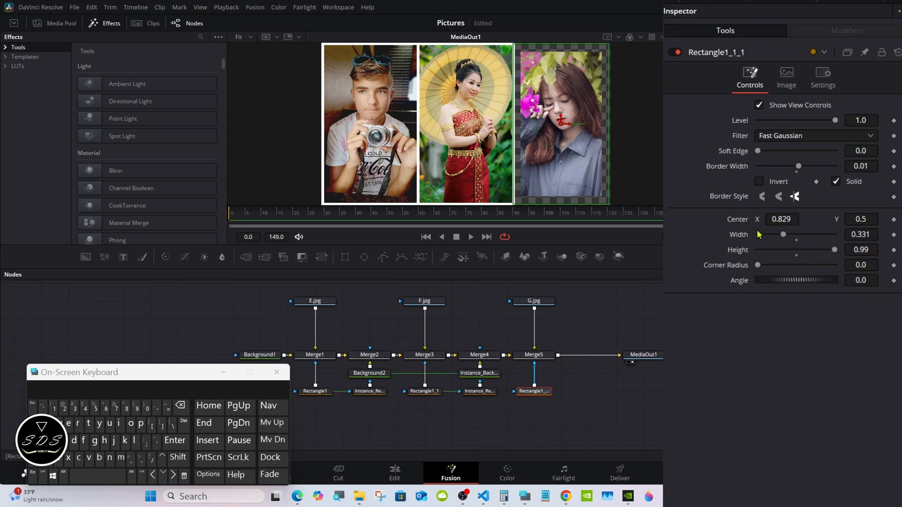
pyautogui.moveTo(159, 374); pyautogui.dragTo(694, 427)
pyautogui.click(790, 219)
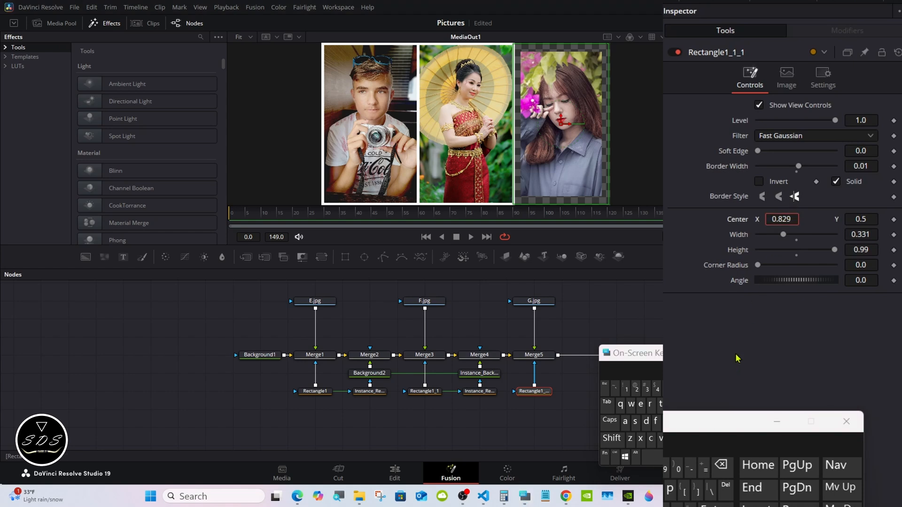
pyautogui.doubleClick(723, 465)
pyautogui.click(647, 389)
pyautogui.click(715, 505)
# Shift the whole node tree left to free space around MediaOut1.
pyautogui.moveTo(681, 427); pyautogui.dragTo(683, 397)
pyautogui.moveTo(203, 298); pyautogui.dragTo(651, 393)
pyautogui.moveTo(641, 358); pyautogui.dragTo(547, 359)
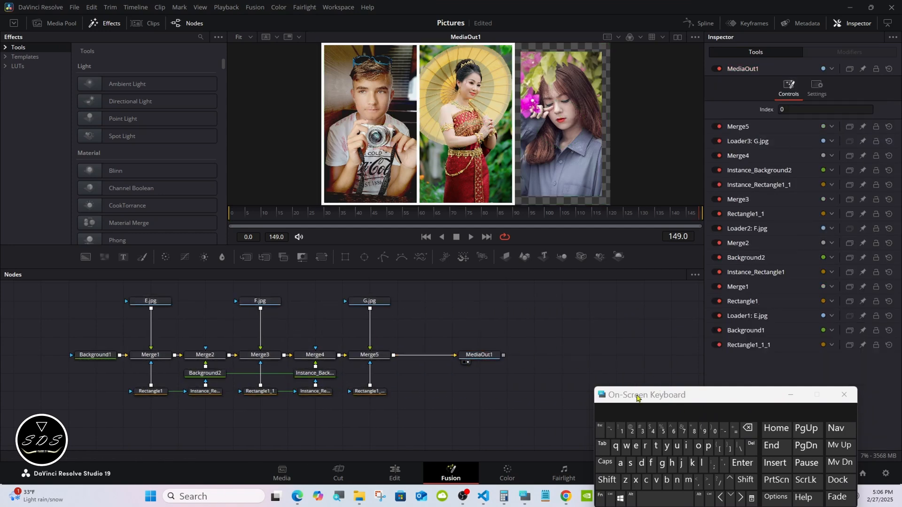
# Move MediaOut1 further right and insert a Merge node between Merge5 and MediaOut1.
pyautogui.moveTo(637, 396); pyautogui.dragTo(593, 340)
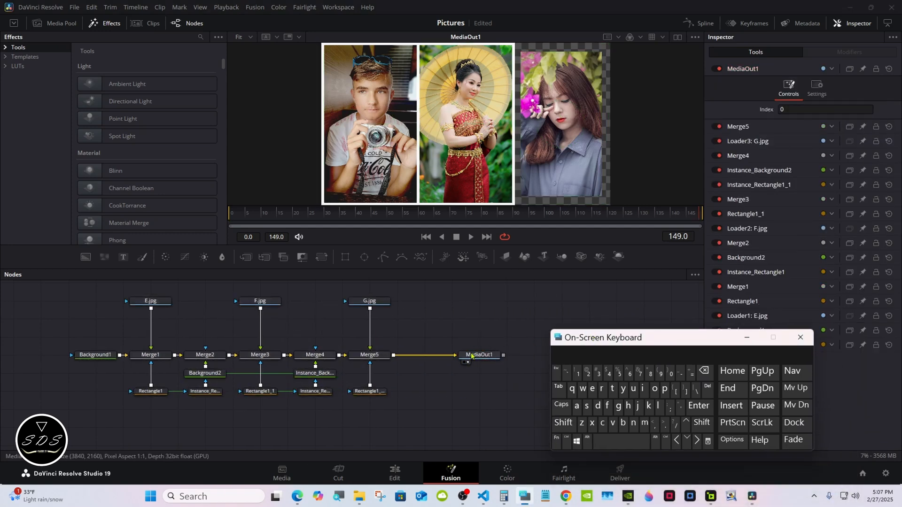
pyautogui.moveTo(479, 355); pyautogui.dragTo(506, 355)
pyautogui.click(376, 356)
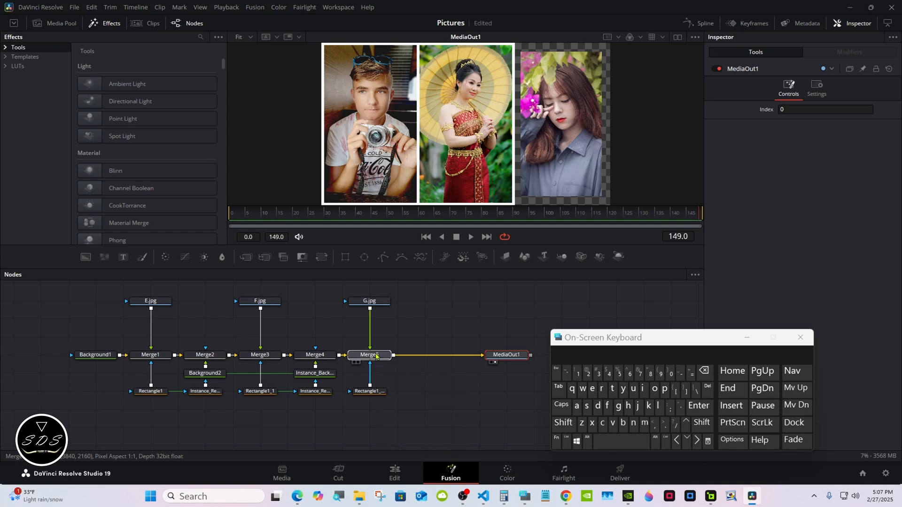
pyautogui.click(246, 257)
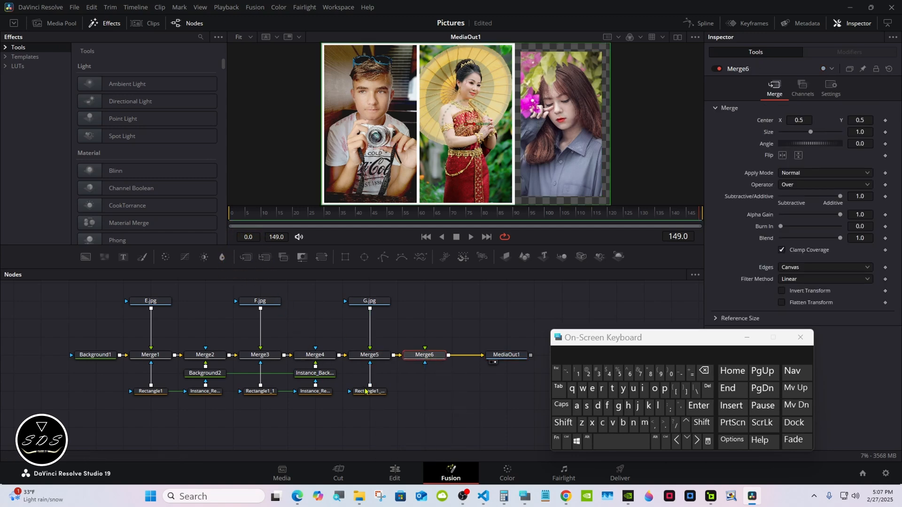
pyautogui.moveTo(573, 338); pyautogui.dragTo(642, 348)
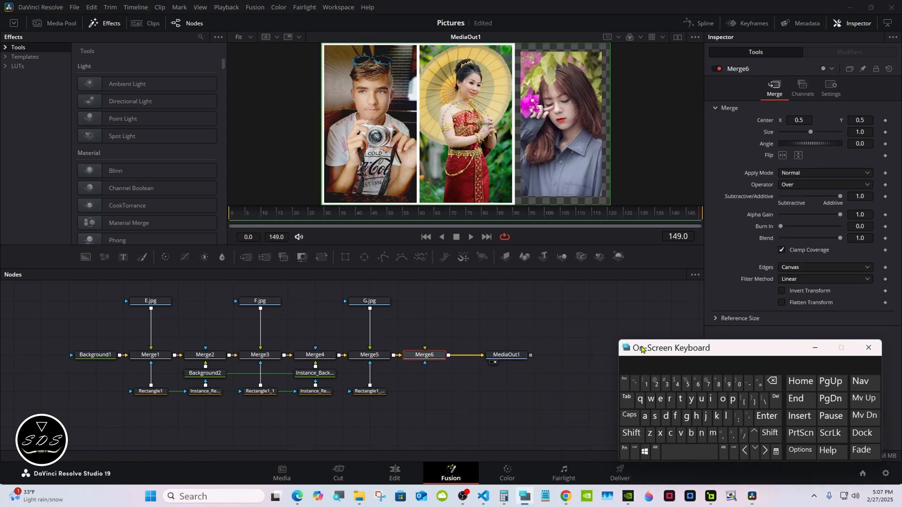
# Copy the Rectangle1_1_1 mask and paste it as an instance below Merge6.
pyautogui.click(362, 391)
pyautogui.rightClick(363, 392)
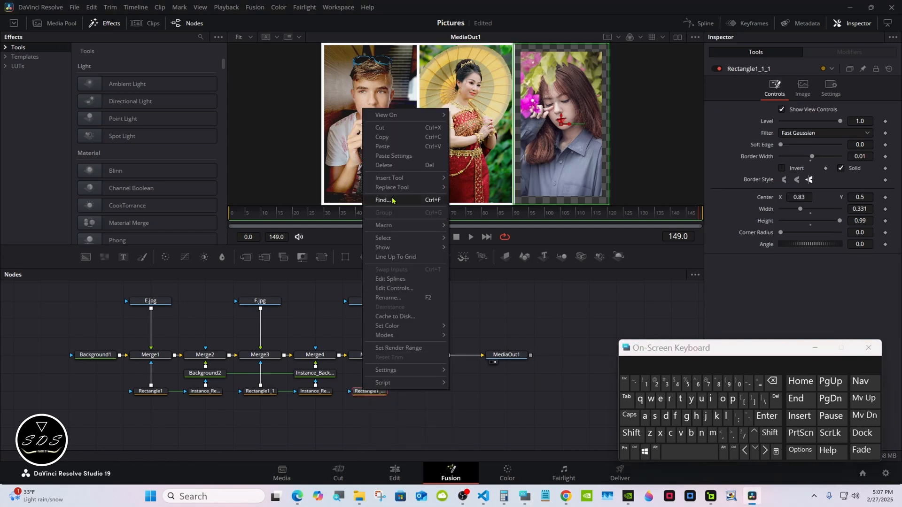
pyautogui.click(424, 393)
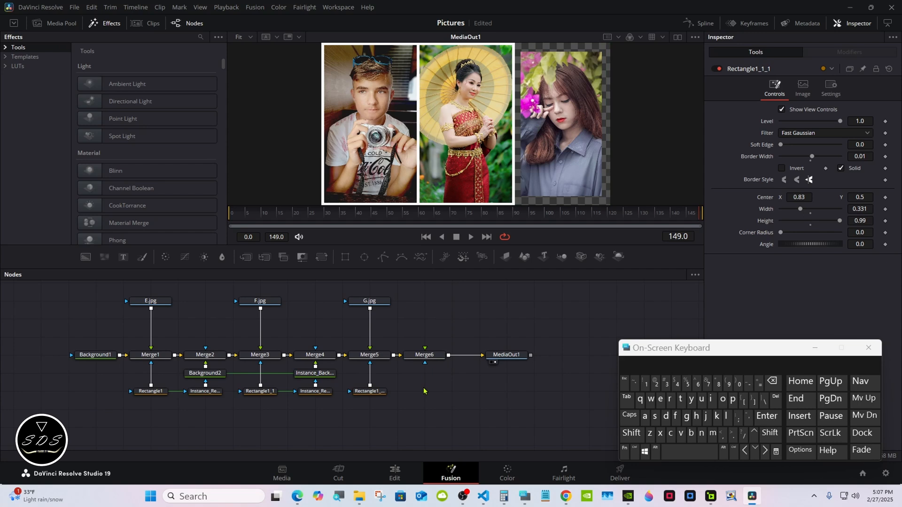
pyautogui.rightClick(424, 391)
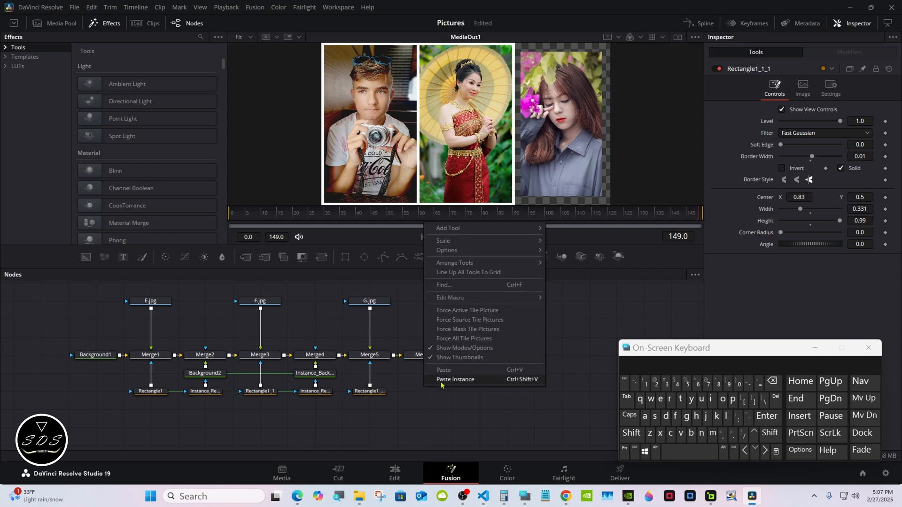
pyautogui.click(440, 386)
# Paste an instance of Instance_Background2 below Merge6, mask it with the new rectangle instance and connect it to Merge6's foreground.
pyautogui.click(313, 375)
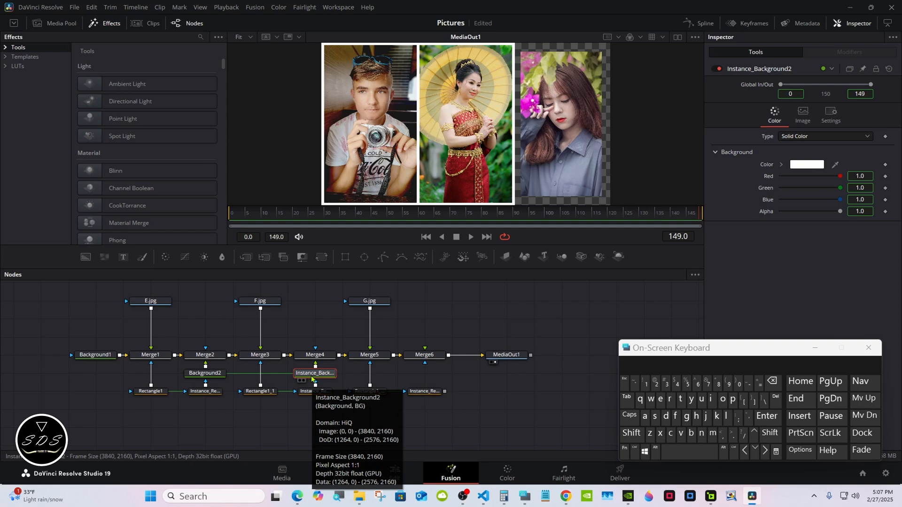
pyautogui.rightClick(312, 376)
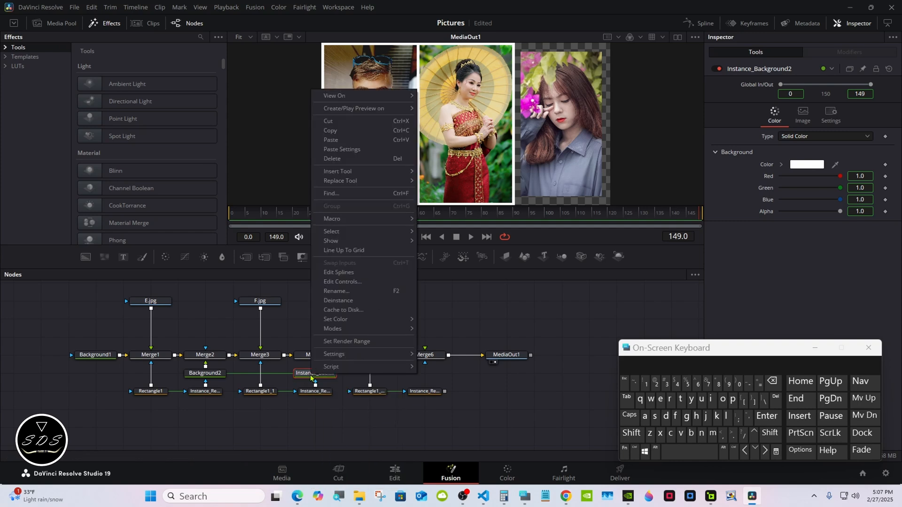
pyautogui.click(345, 131)
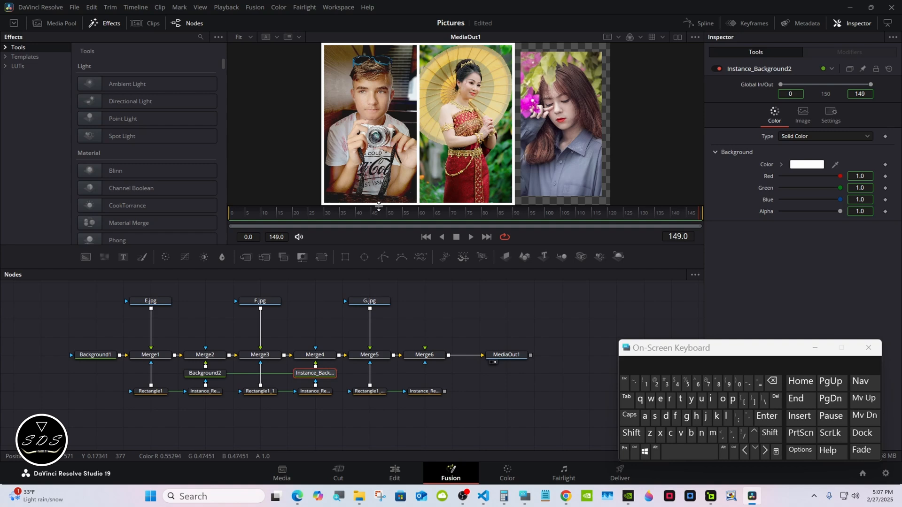
pyautogui.rightClick(424, 377)
pyautogui.click(444, 368)
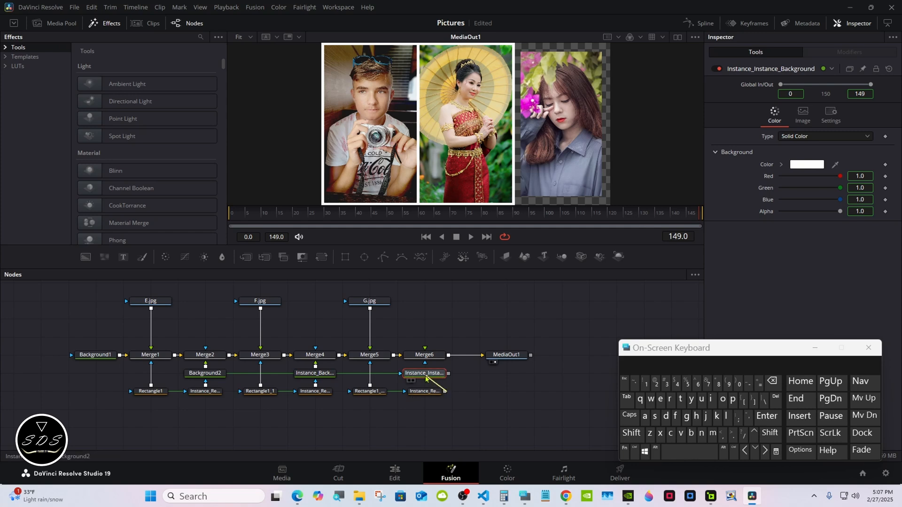
pyautogui.moveTo(448, 373); pyautogui.dragTo(428, 360)
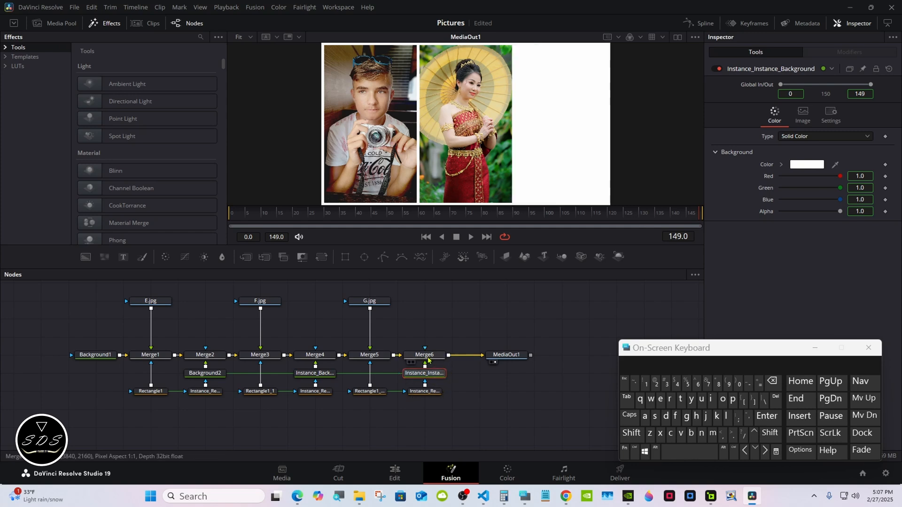
# Deinstance the Solid setting of Instance_Rectangle1_1_1 and turn Solid off so only the white border remains.
pyautogui.click(428, 393)
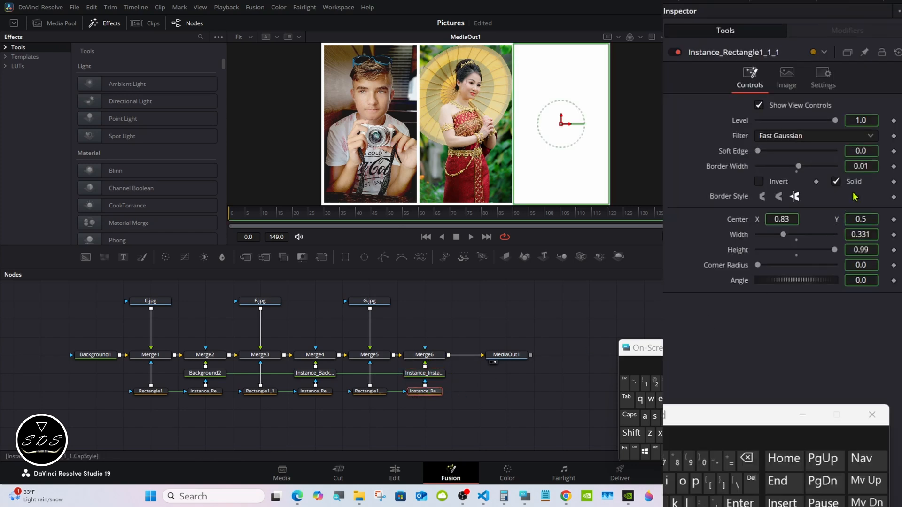
pyautogui.rightClick(858, 171)
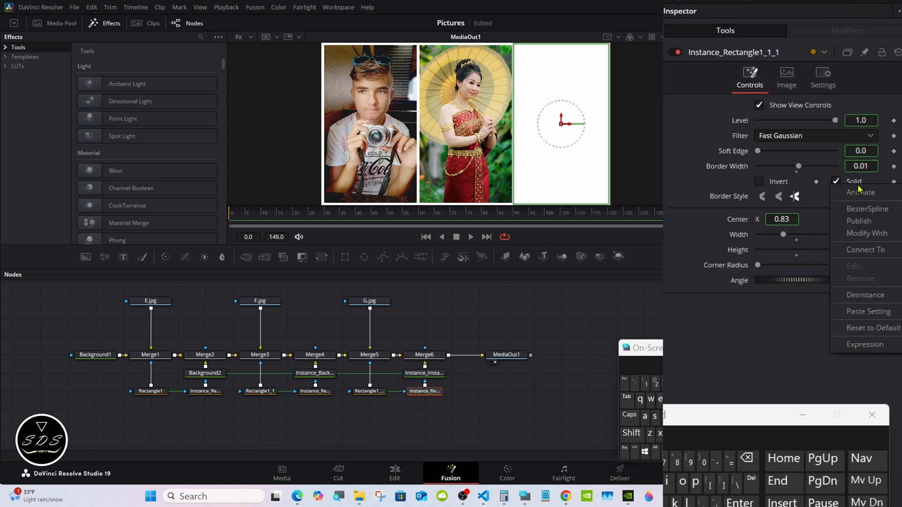
pyautogui.click(858, 295)
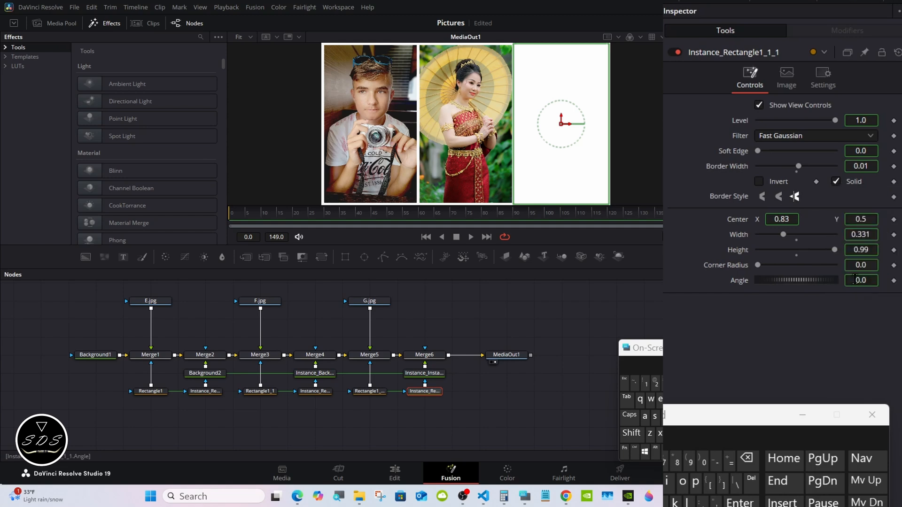
pyautogui.click(837, 183)
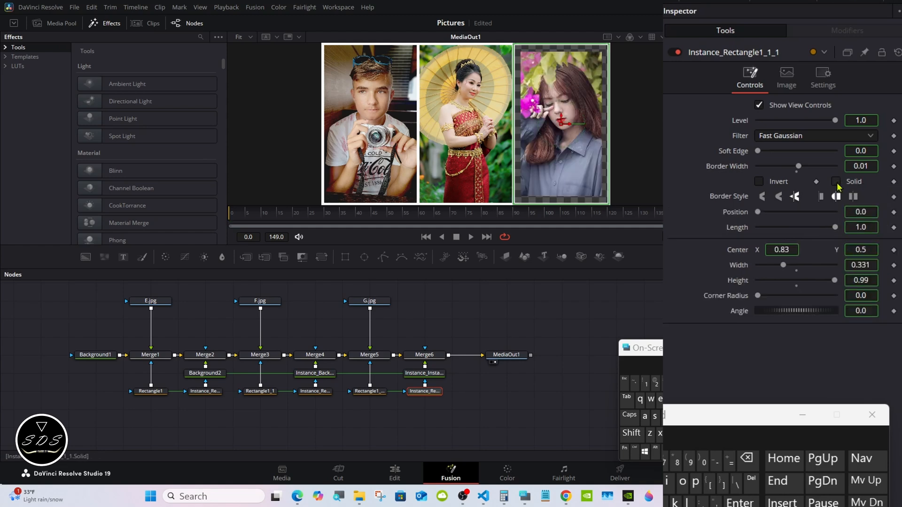
pyautogui.click(579, 302)
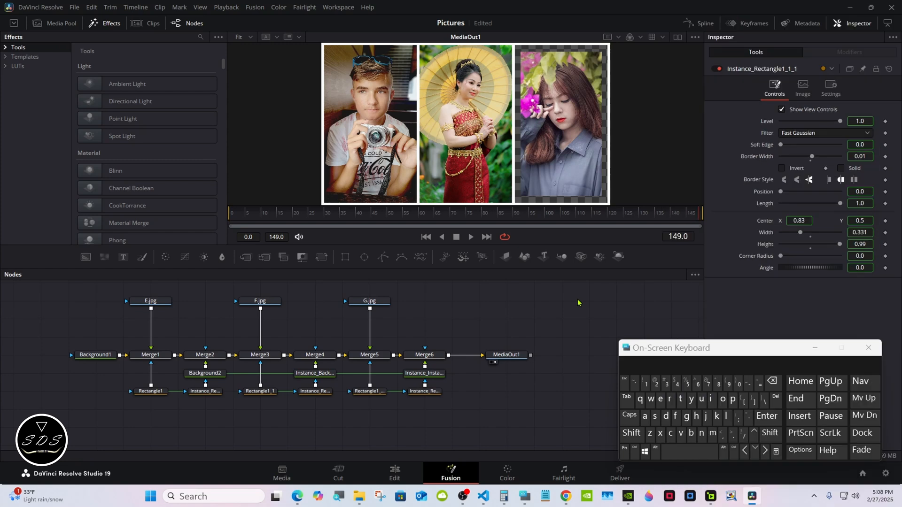
# Swap the first loader's picture for 400 x 710.png to test a smaller image, and load E.jpg again.
pyautogui.click(152, 301)
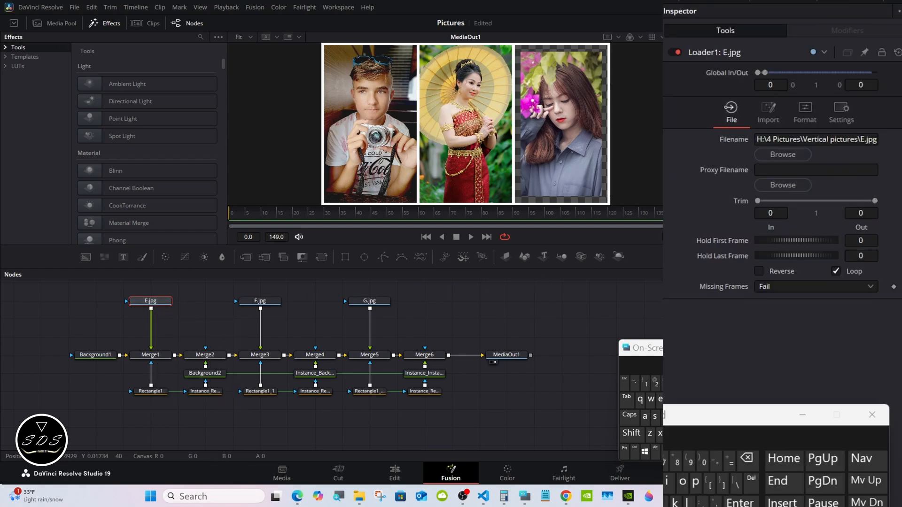
pyautogui.click(783, 155)
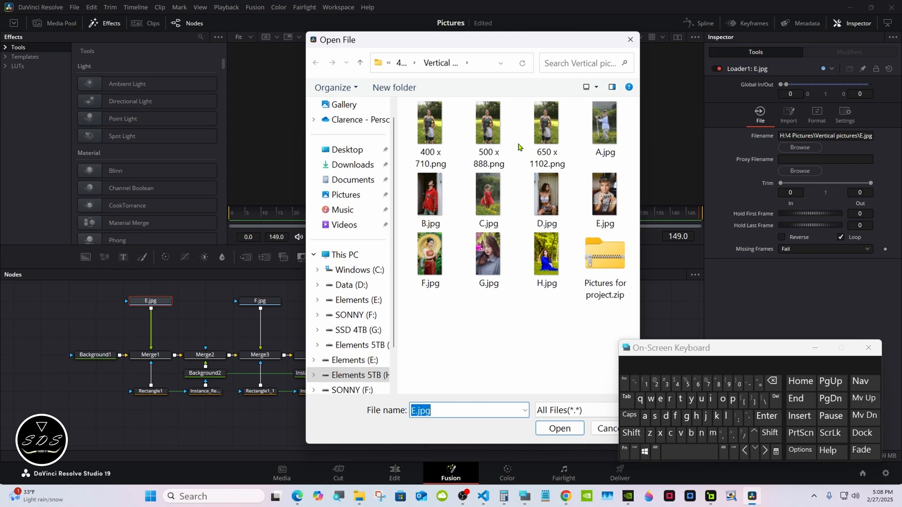
pyautogui.doubleClick(429, 123)
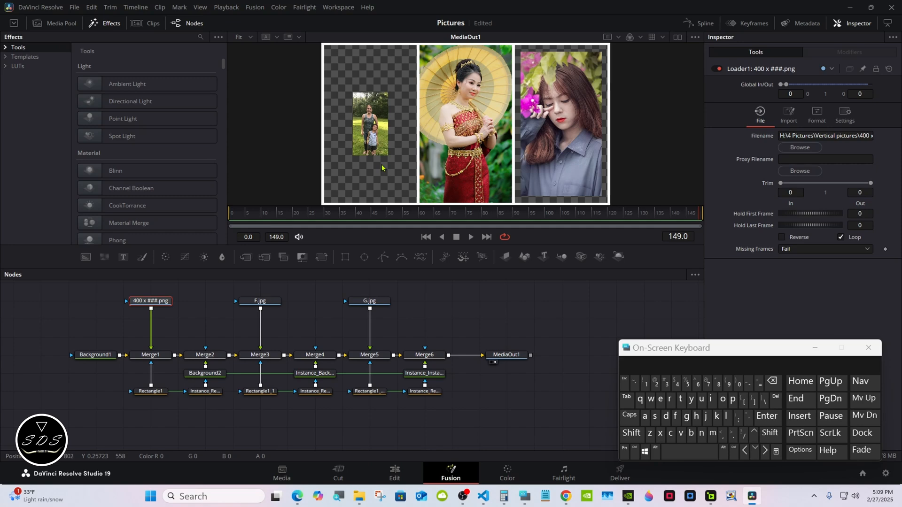
pyautogui.click(800, 147)
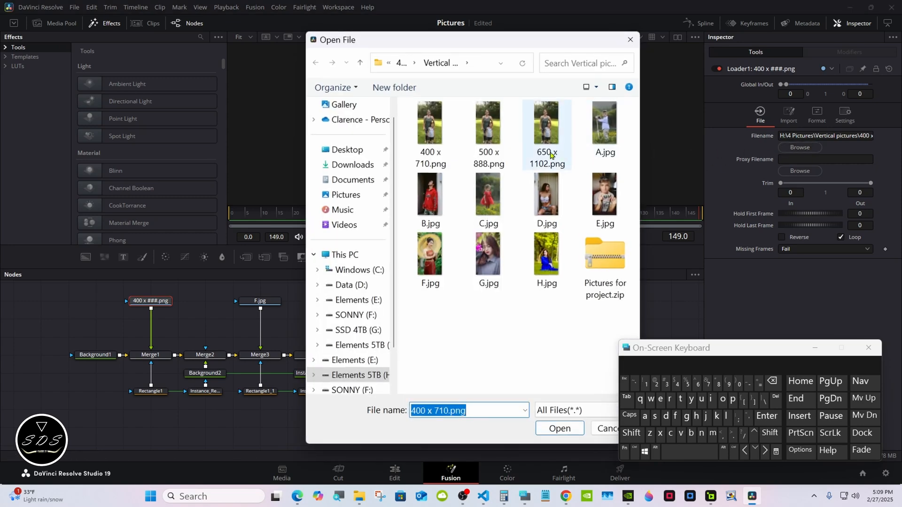
pyautogui.moveTo(447, 40); pyautogui.dragTo(483, 38)
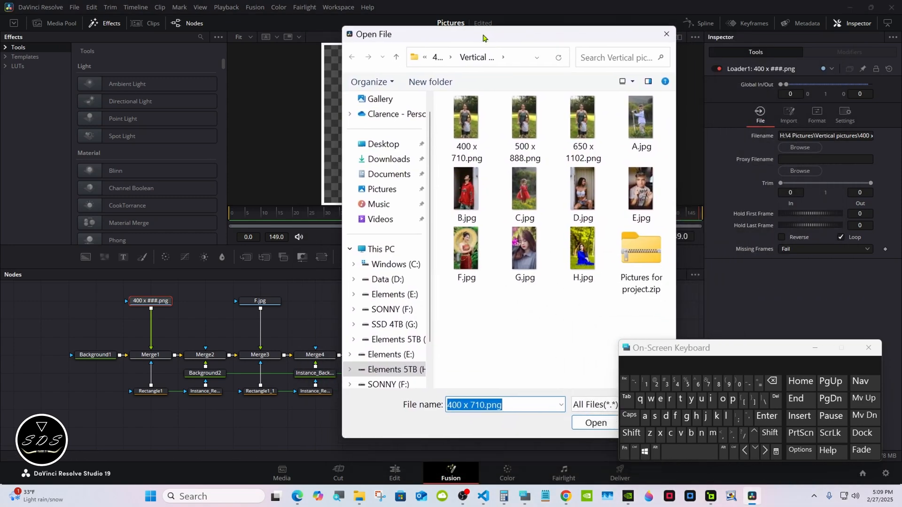
pyautogui.doubleClick(640, 188)
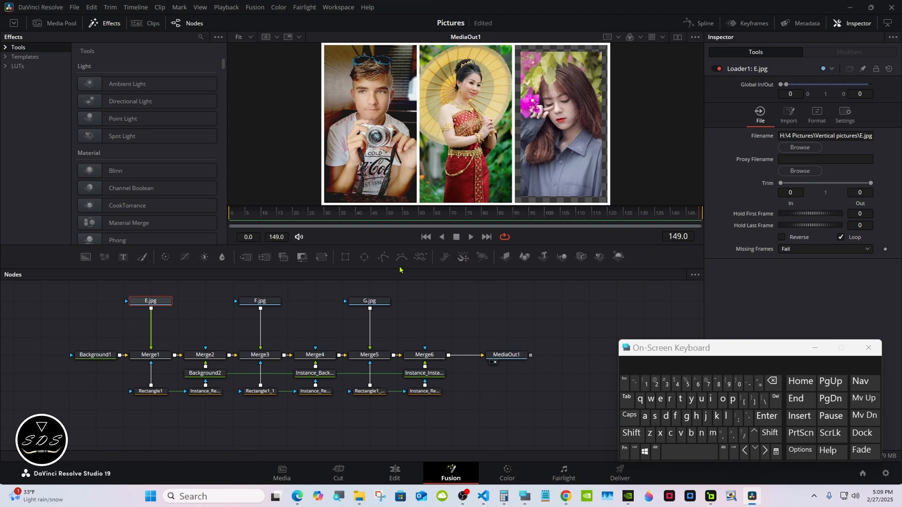
# Add a Resize node after the E.jpg loader and reset its size to 1080 x 1920.
pyautogui.click(631, 432)
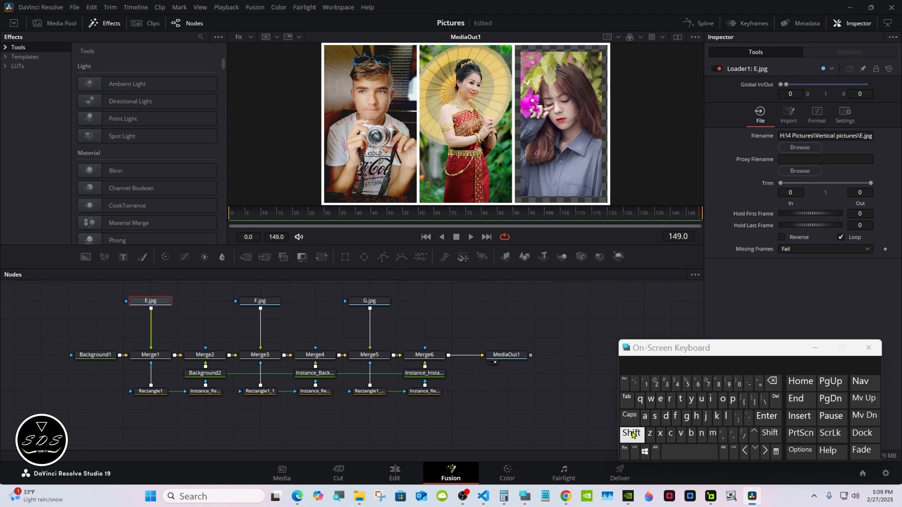
pyautogui.click(681, 452)
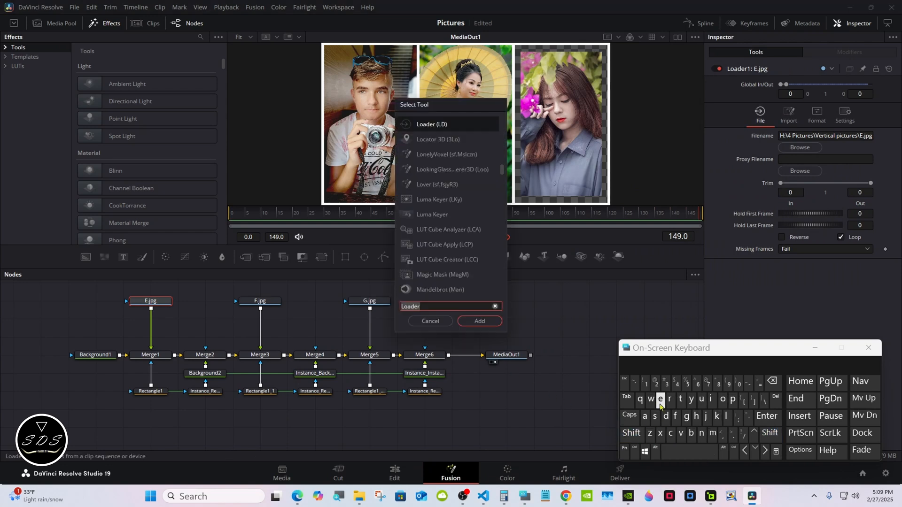
pyautogui.write('res')
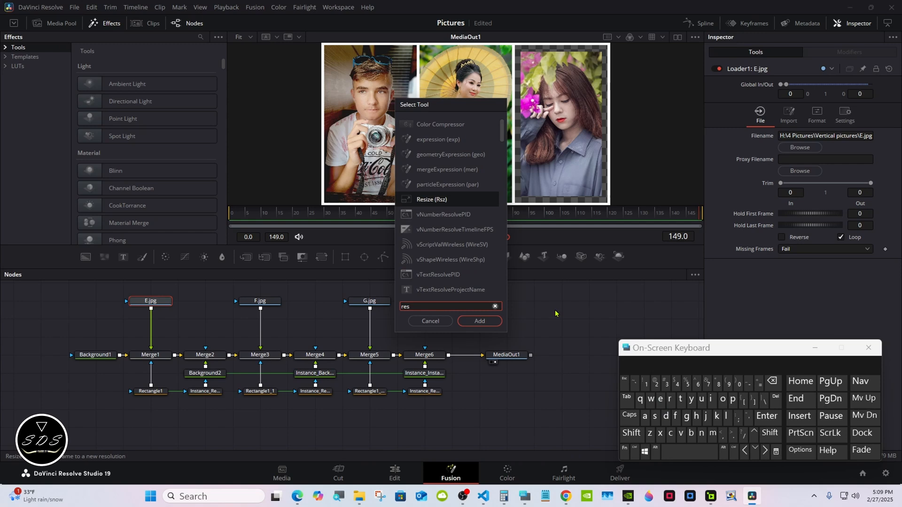
pyautogui.click(439, 200)
pyautogui.click(480, 321)
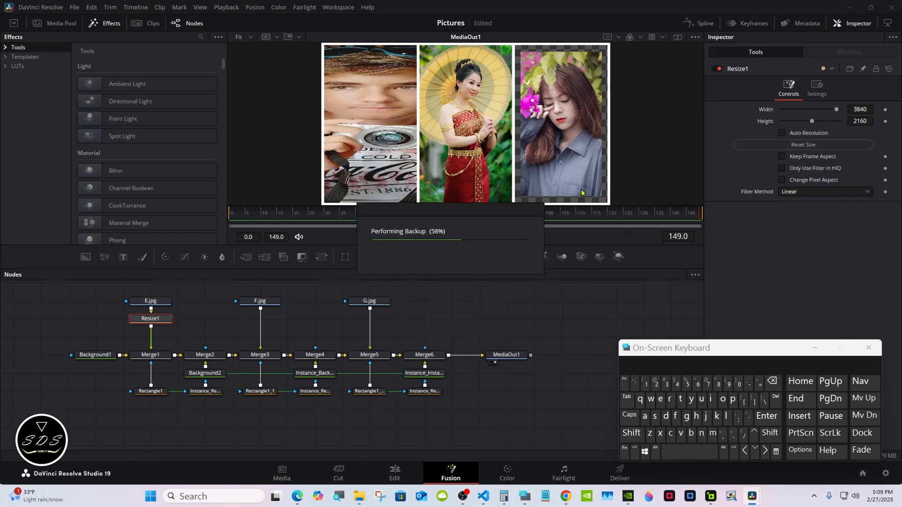
pyautogui.click(779, 151)
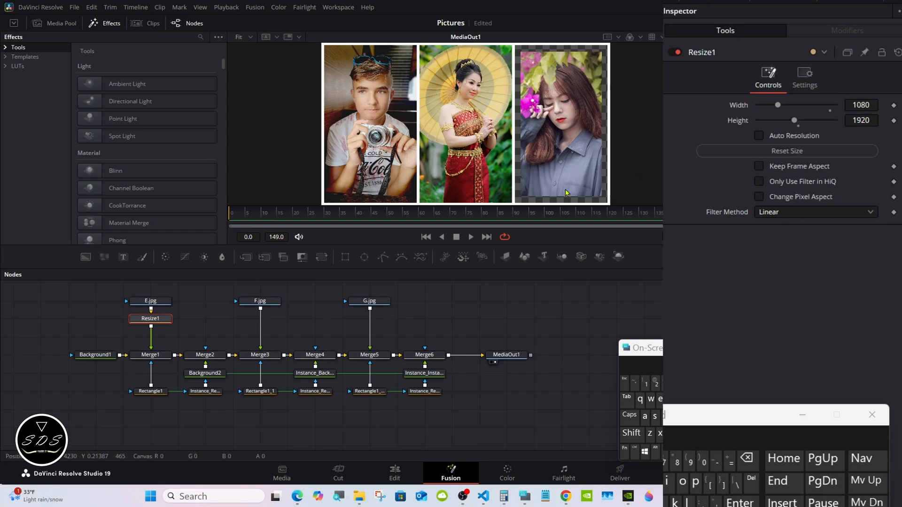
# Test the Resize node by loading 400 x 710.png in the first loader, and restore E.jpg.
pyautogui.click(161, 303)
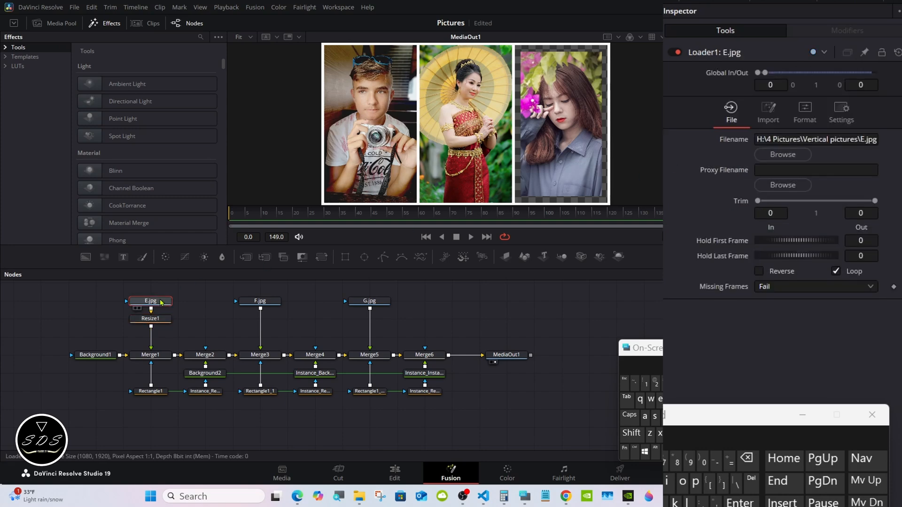
pyautogui.click(782, 155)
pyautogui.doubleClick(526, 122)
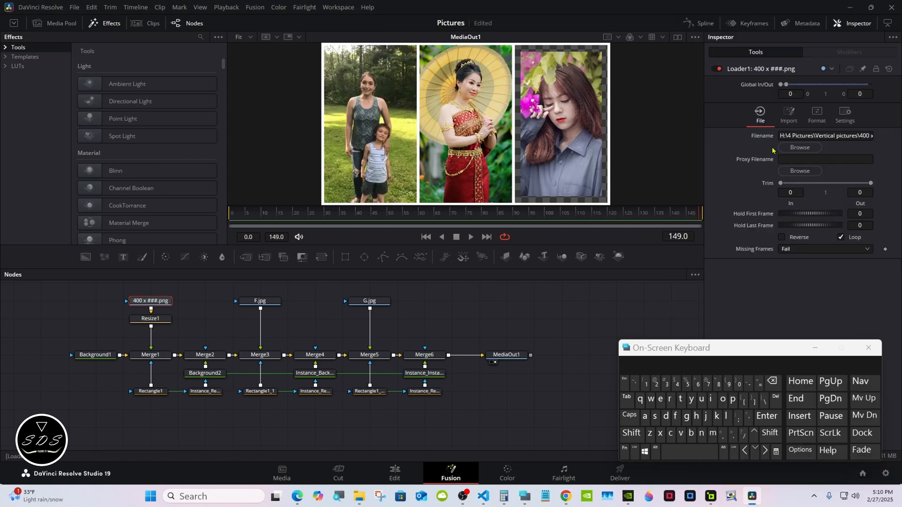
pyautogui.click(800, 148)
pyautogui.doubleClick(640, 190)
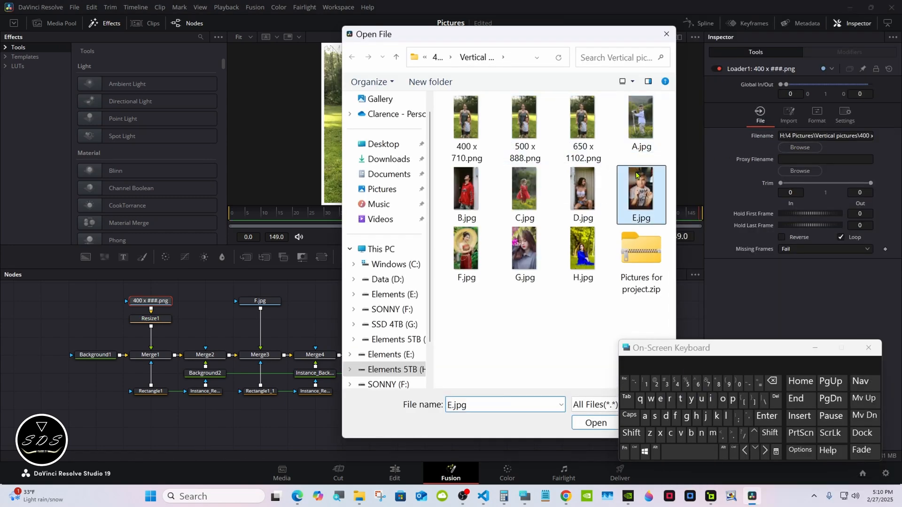
# Add a Resize node after the F.jpg loader and reset its size to 1080 x 1920.
pyautogui.click(260, 301)
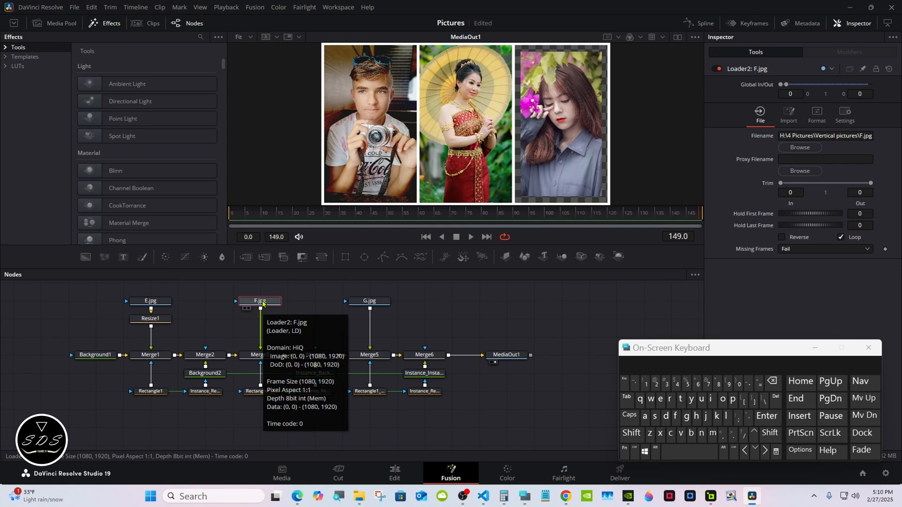
pyautogui.click(631, 433)
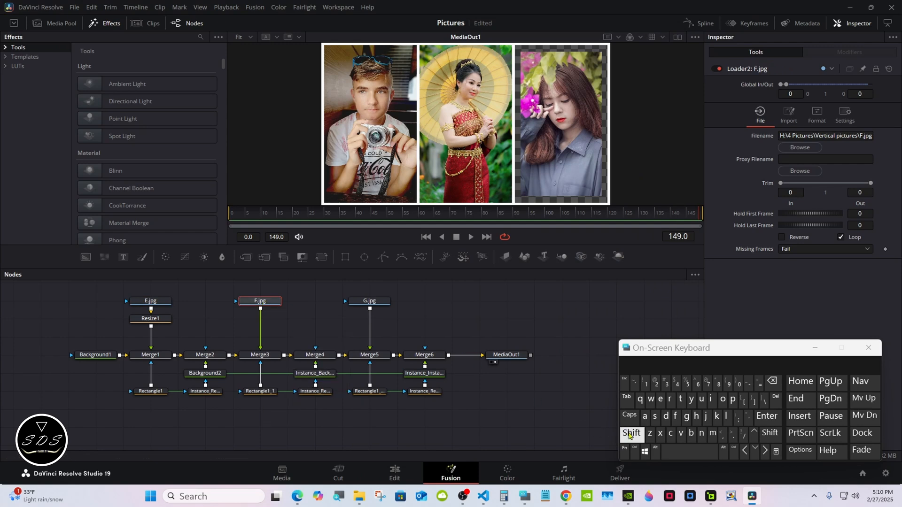
pyautogui.click(691, 452)
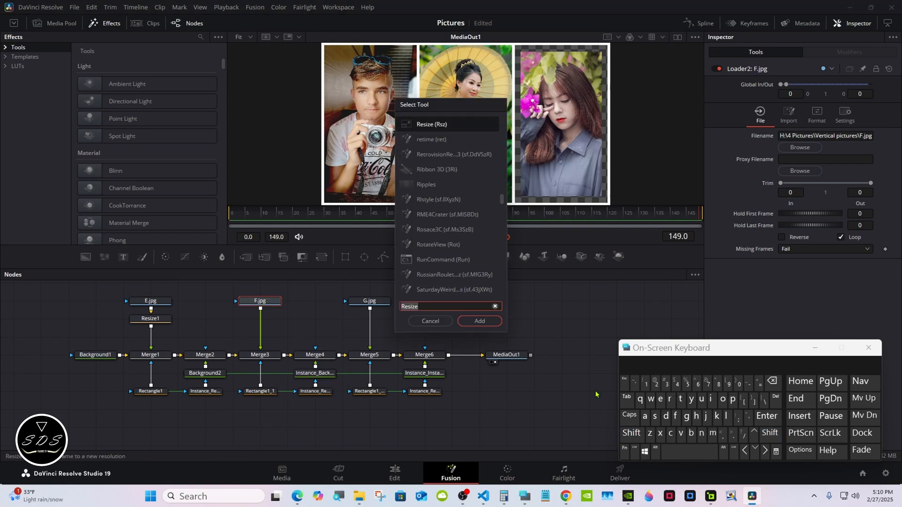
pyautogui.click(480, 321)
pyautogui.click(808, 145)
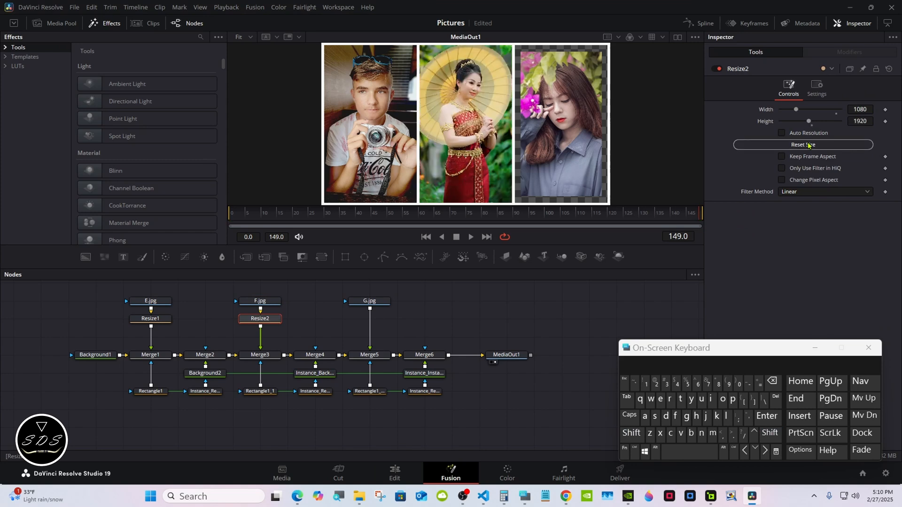
# Set the size of Merge5 to 1.175 so the G.jpg picture fills its frame.
pyautogui.click(370, 301)
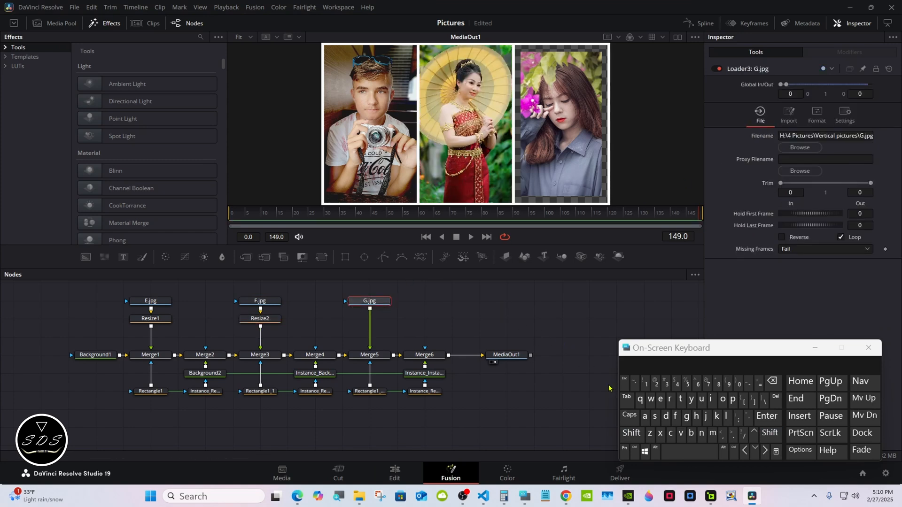
pyautogui.click(370, 356)
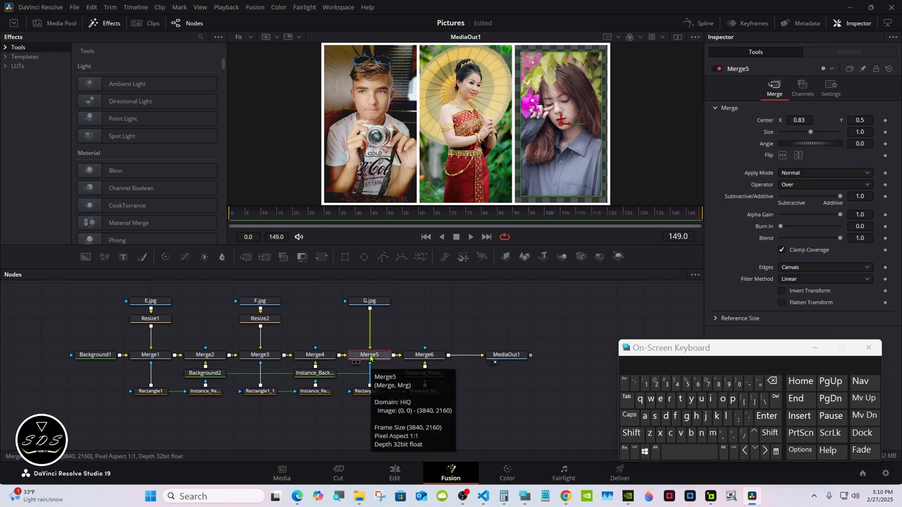
pyautogui.click(862, 132)
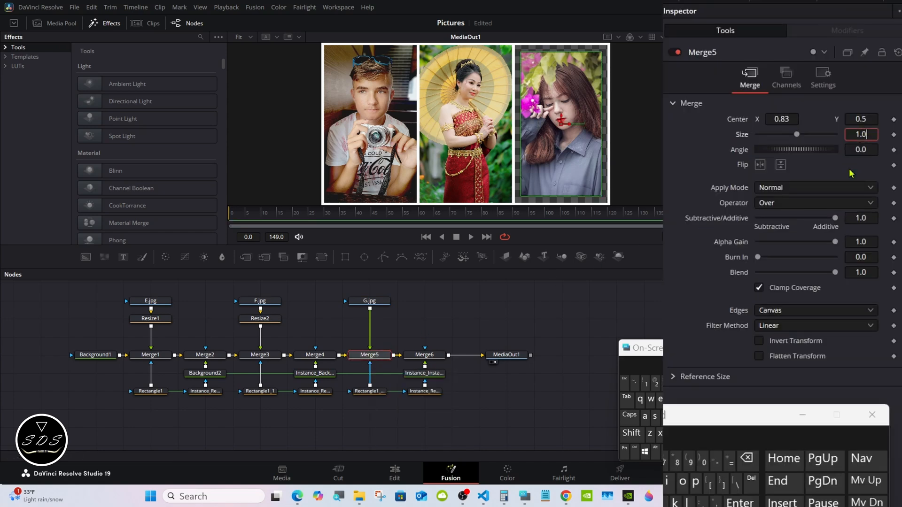
pyautogui.click(747, 458)
pyautogui.click(646, 384)
pyautogui.click(665, 462)
pyautogui.write('5')
pyautogui.press('Tab')
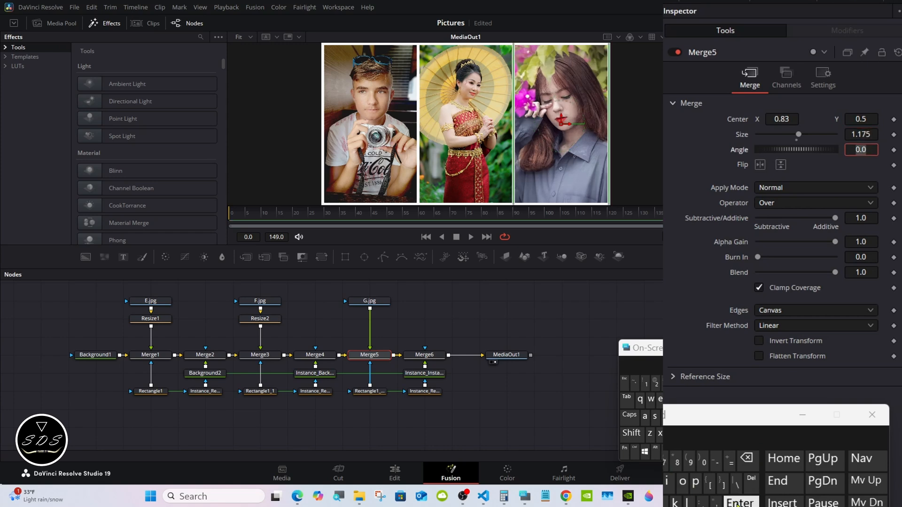
pyautogui.click(584, 332)
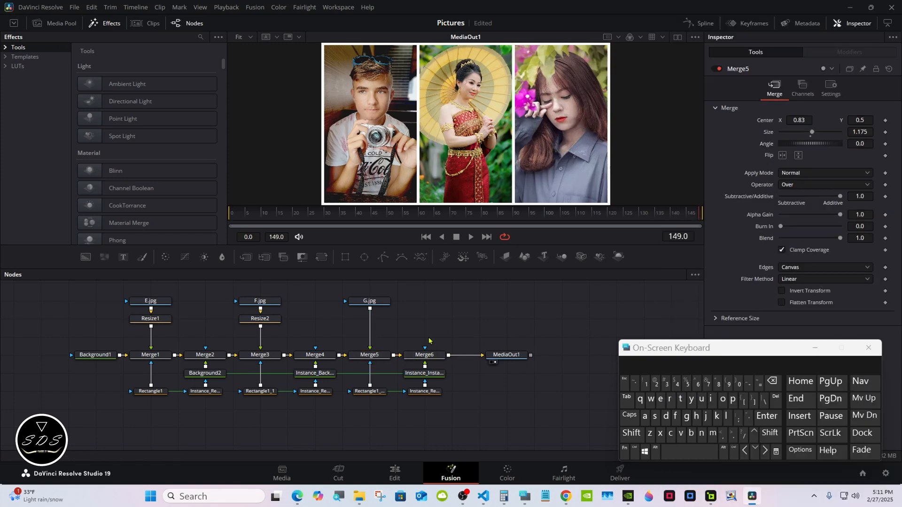
# Add a Resize node after the G.jpg loader and reset its size to 1080 x 1920.
pyautogui.click(370, 301)
pyautogui.click(631, 433)
pyautogui.click(669, 450)
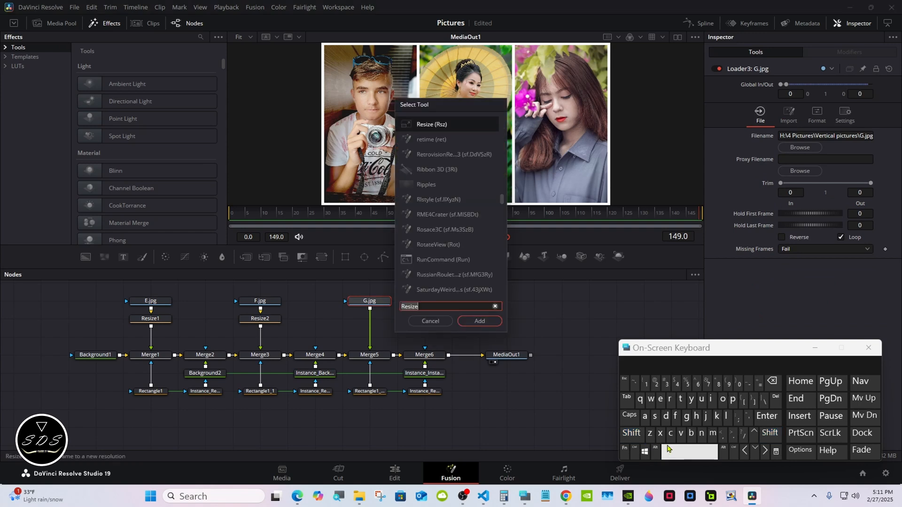
pyautogui.click(479, 321)
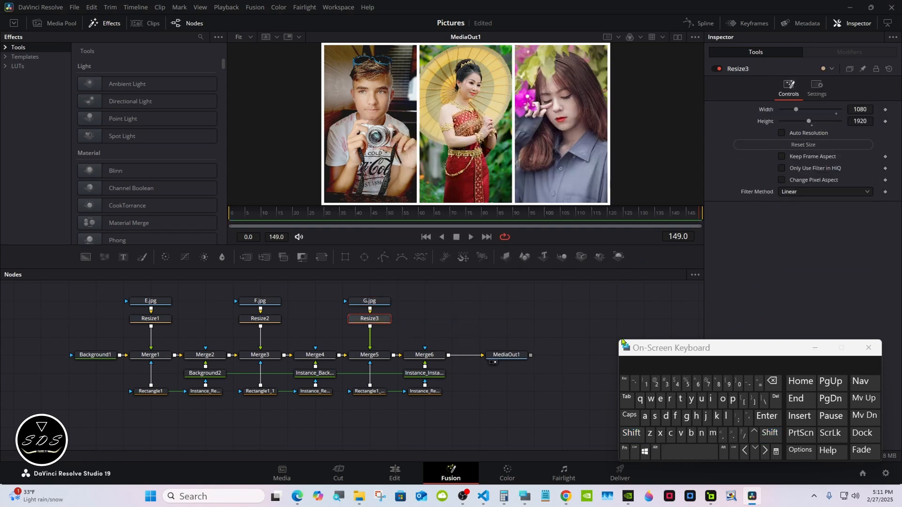
# Rename the Background2 node as BorderColor.
pyautogui.click(217, 375)
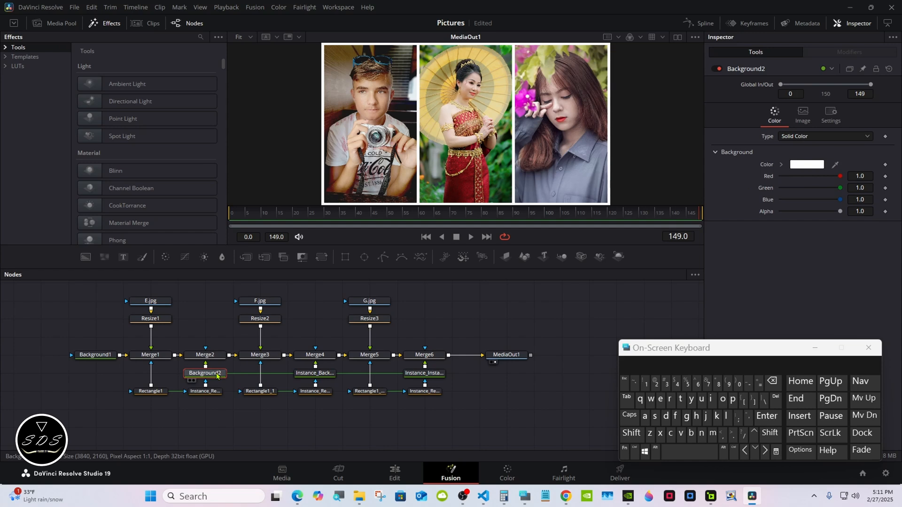
pyautogui.rightClick(217, 375)
pyautogui.click(249, 291)
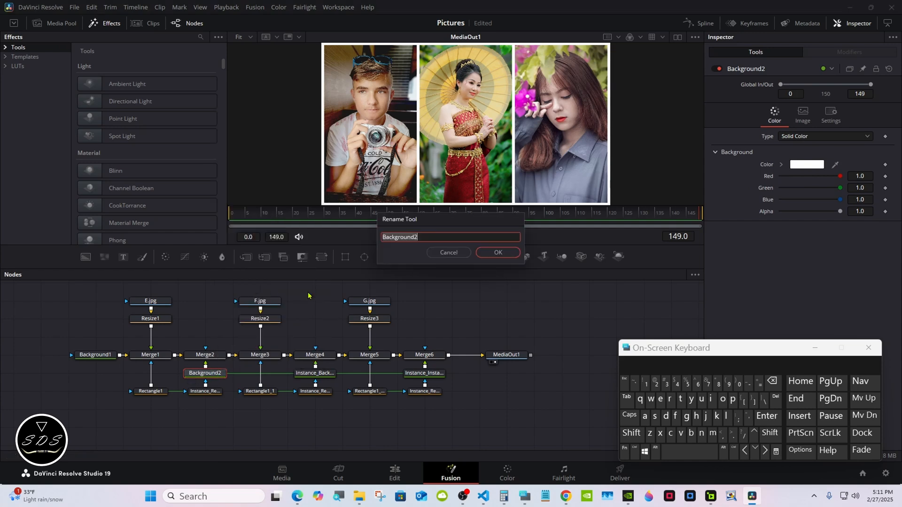
pyautogui.click(640, 433)
pyautogui.click(691, 434)
pyautogui.click(723, 399)
pyautogui.click(671, 399)
pyautogui.click(700, 365)
pyautogui.click(636, 435)
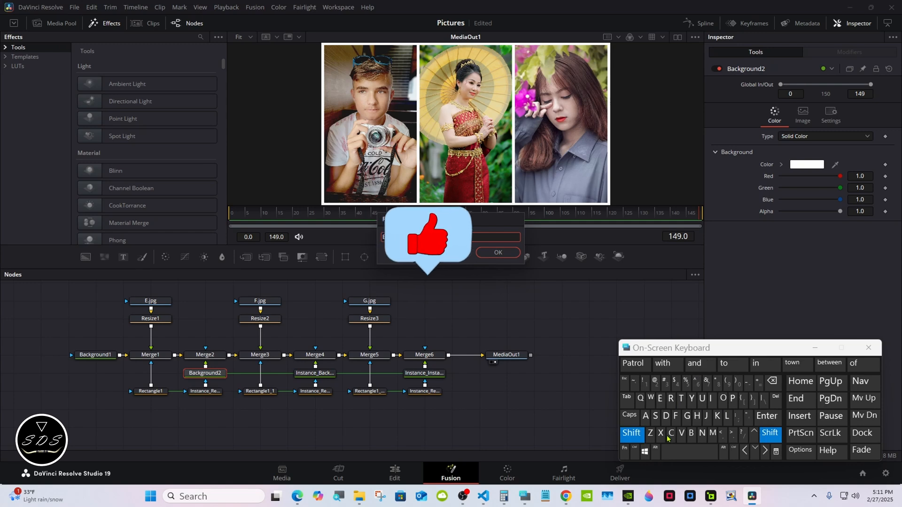
pyautogui.click(671, 435)
pyautogui.click(723, 399)
pyautogui.click(727, 417)
pyautogui.click(636, 365)
pyautogui.click(498, 253)
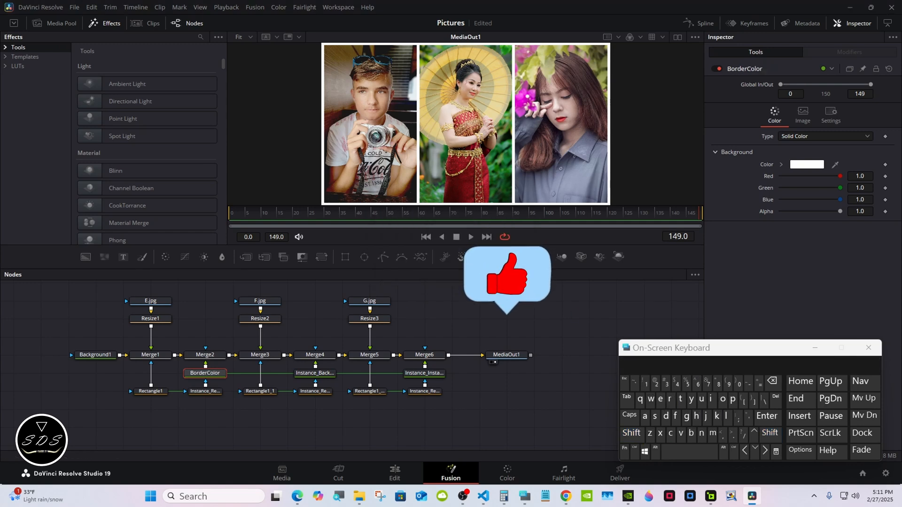
pyautogui.moveTo(649, 349); pyautogui.dragTo(643, 318)
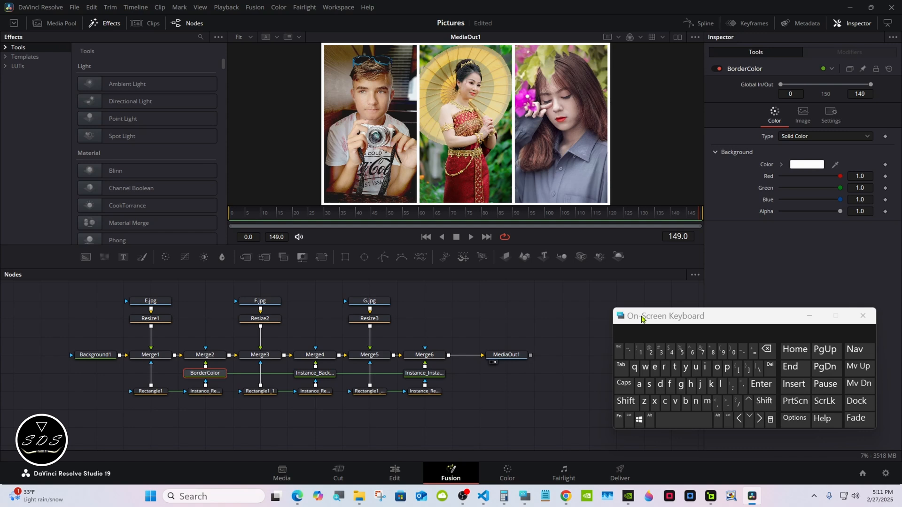
pyautogui.click(566, 375)
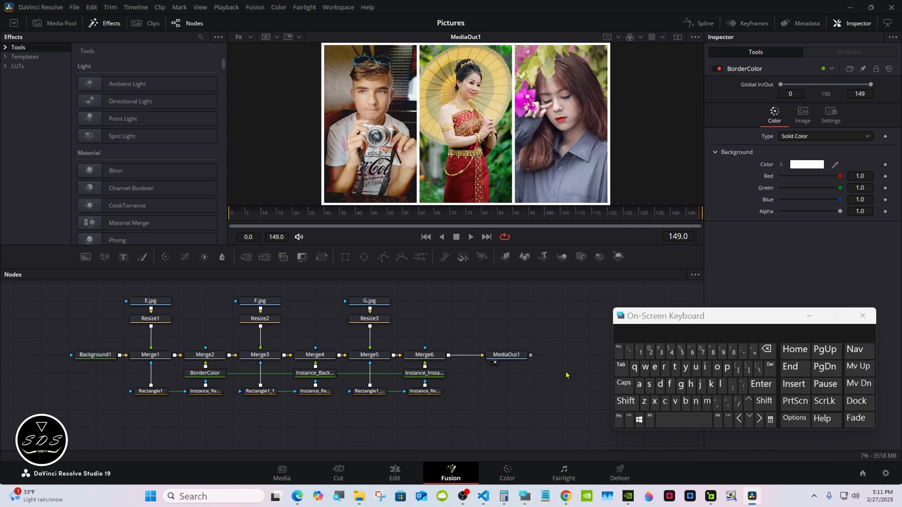
# Select the E.jpg, F.jpg and G.jpg loaders in order, BorderColor, and all other nodes except MediaOut1, and start creating a macro from them.
pyautogui.click(628, 418)
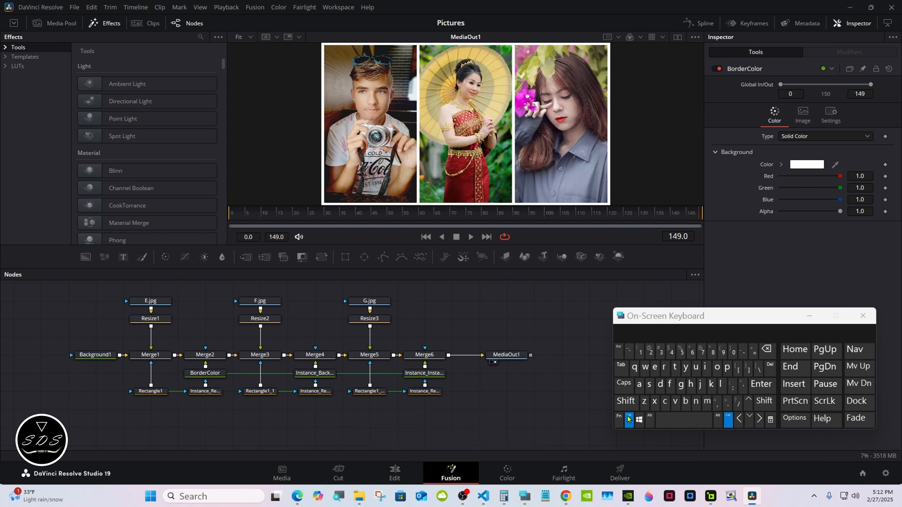
pyautogui.click(150, 301)
pyautogui.click(253, 303)
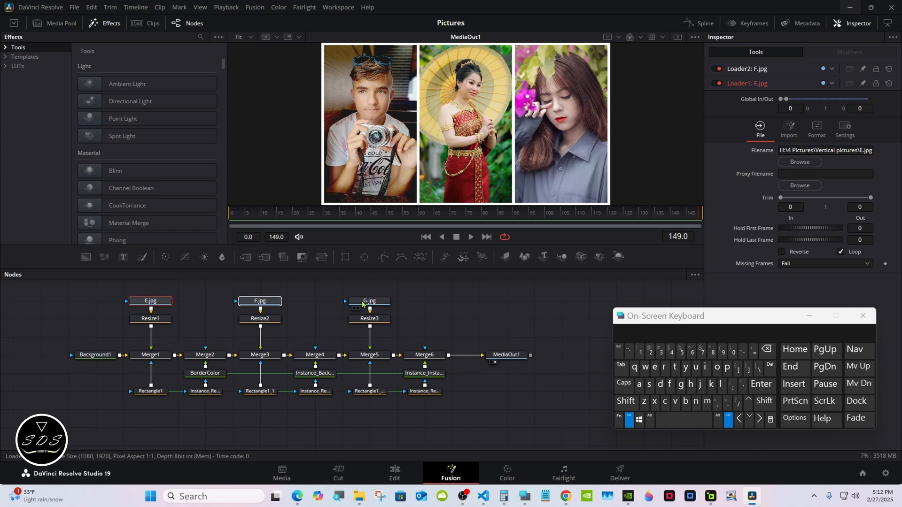
pyautogui.click(366, 301)
pyautogui.click(210, 375)
pyautogui.click(640, 385)
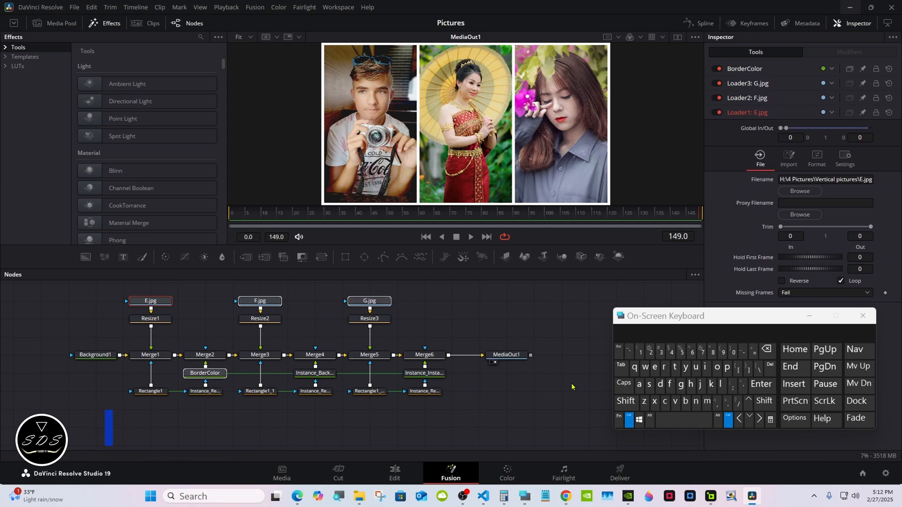
pyautogui.click(641, 386)
pyautogui.click(629, 419)
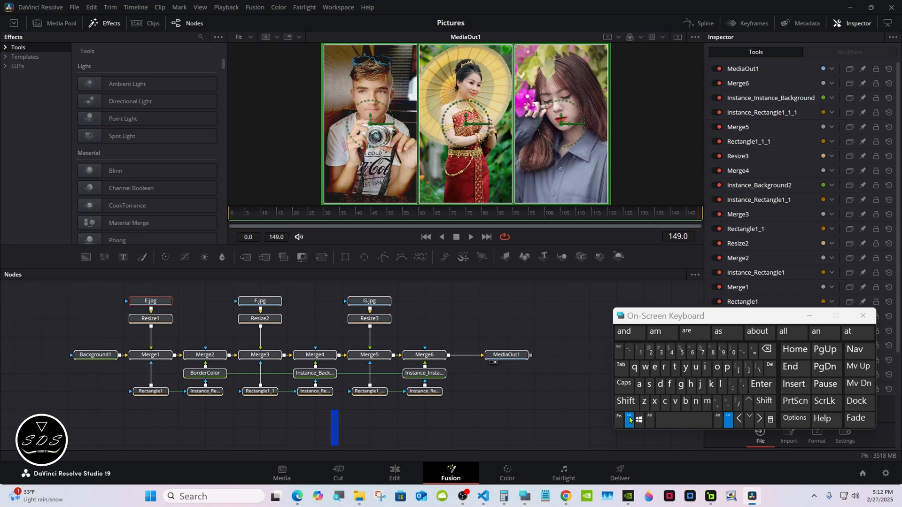
pyautogui.rightClick(141, 305)
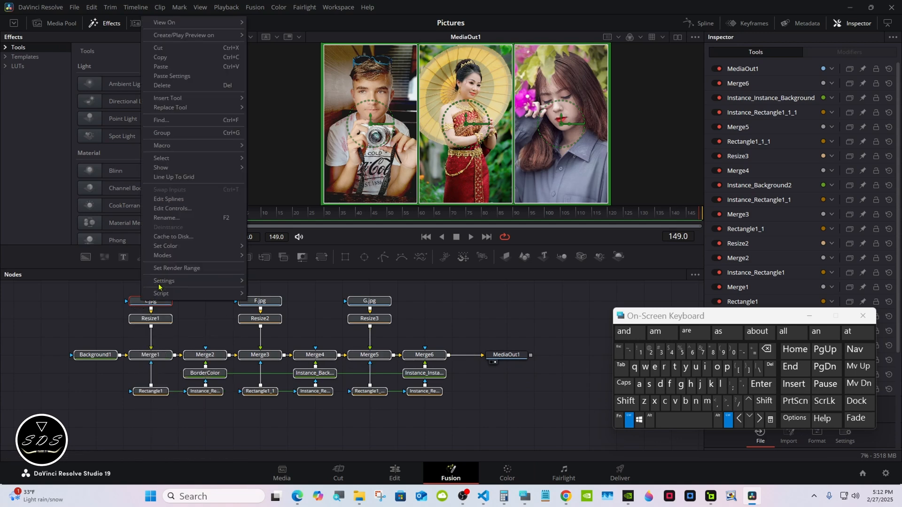
pyautogui.moveTo(177, 148)
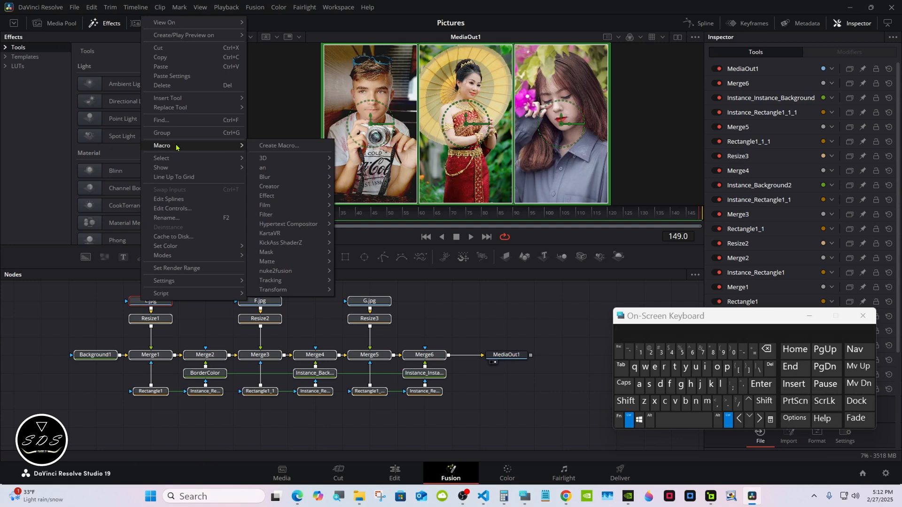
pyautogui.click(276, 146)
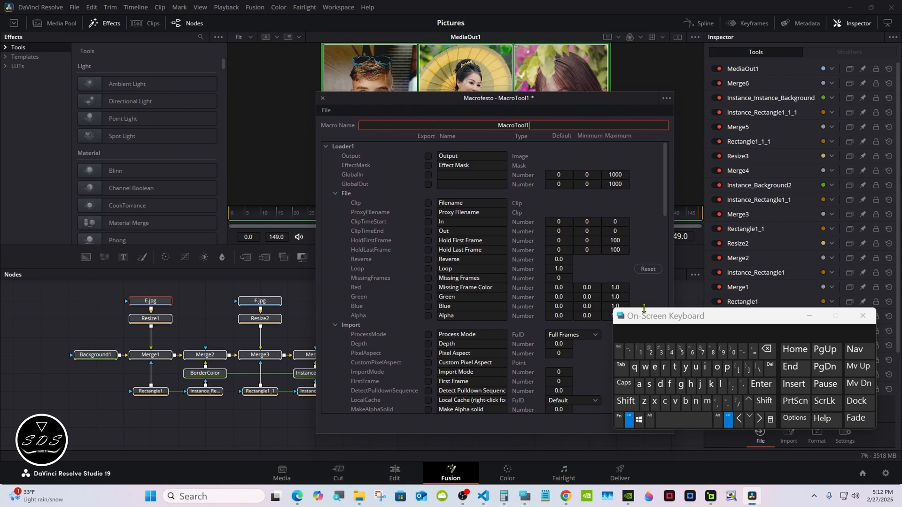
# Name the macro "3 Picture Frame Tutorial".
pyautogui.moveTo(666, 319); pyautogui.dragTo(606, 285)
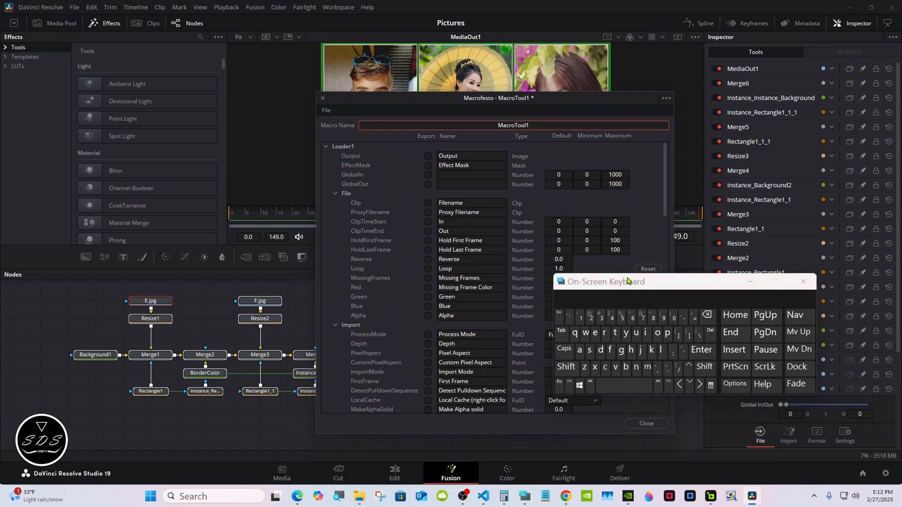
pyautogui.click(707, 316)
pyautogui.click(707, 317)
pyautogui.click(601, 317)
pyautogui.click(566, 366)
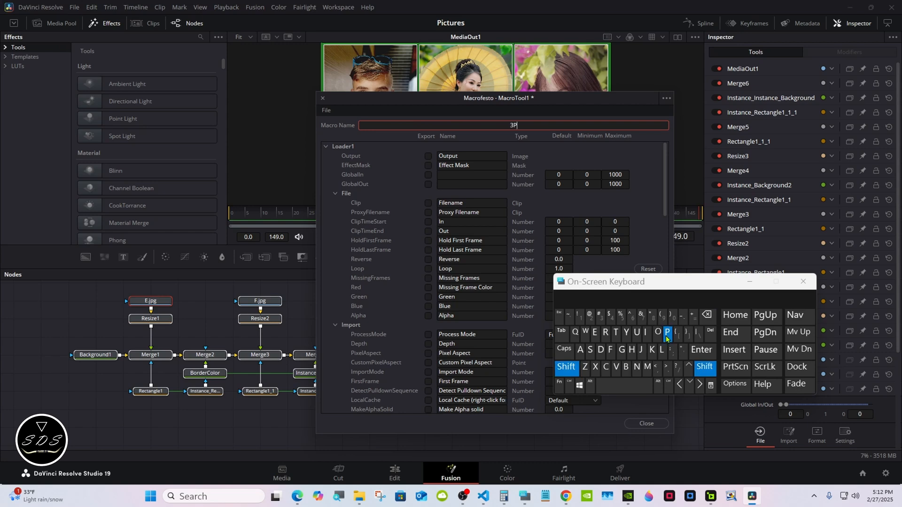
pyautogui.click(667, 333)
pyautogui.click(645, 333)
pyautogui.click(707, 316)
pyautogui.click(707, 316)
pyautogui.click(625, 387)
pyautogui.click(566, 368)
pyautogui.click(667, 332)
pyautogui.click(645, 333)
pyautogui.click(602, 297)
pyautogui.click(566, 366)
pyautogui.click(609, 350)
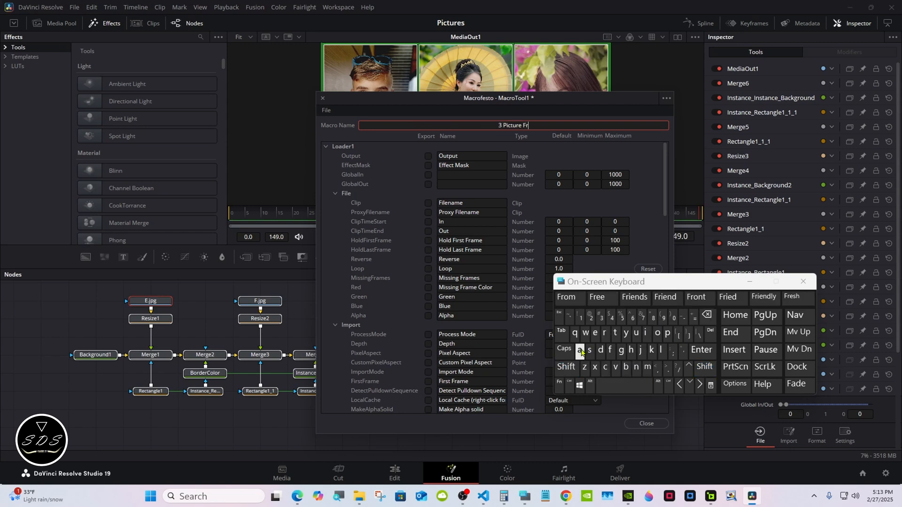
pyautogui.click(569, 297)
pyautogui.click(566, 367)
pyautogui.click(569, 297)
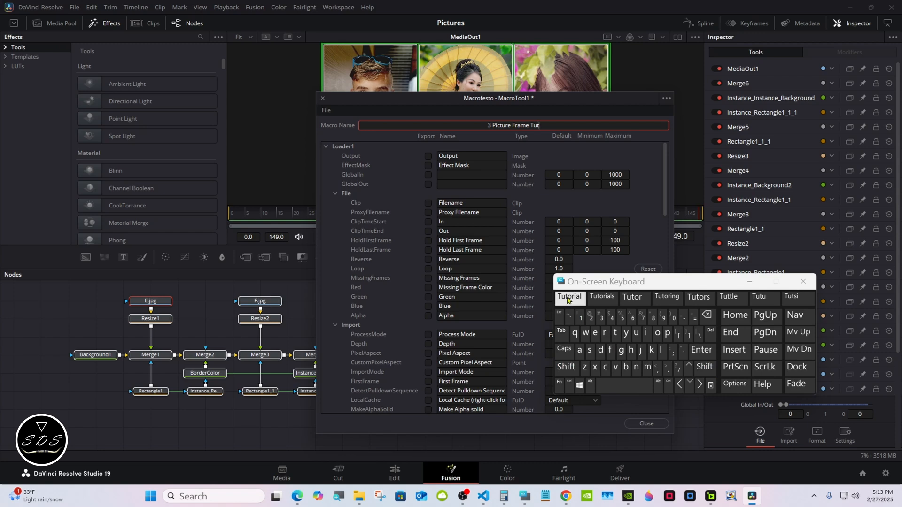
pyautogui.click(417, 195)
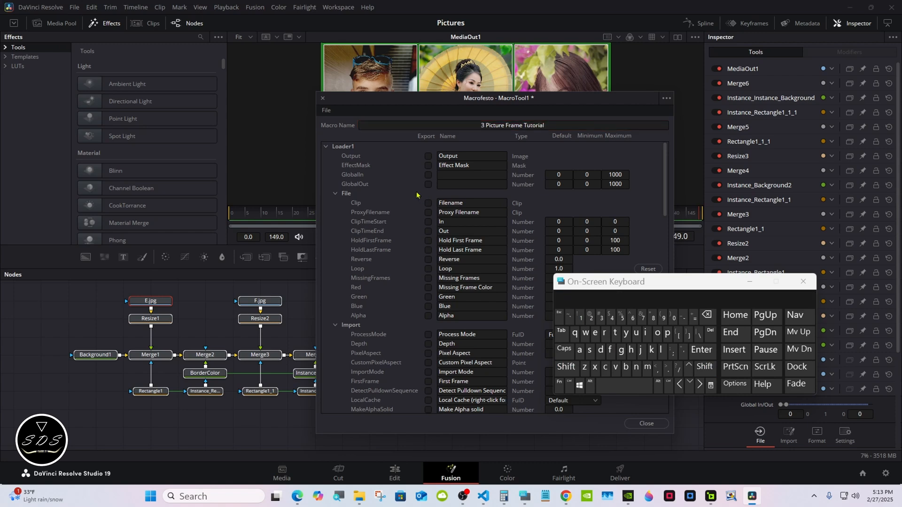
# Export Loader1's Clip control in the macro and name it "Left Picture".
pyautogui.click(428, 203)
pyautogui.click(706, 315)
pyautogui.click(706, 315)
pyautogui.click(706, 316)
pyautogui.click(706, 316)
pyautogui.click(706, 317)
pyautogui.click(706, 317)
pyautogui.click(706, 316)
pyautogui.click(706, 317)
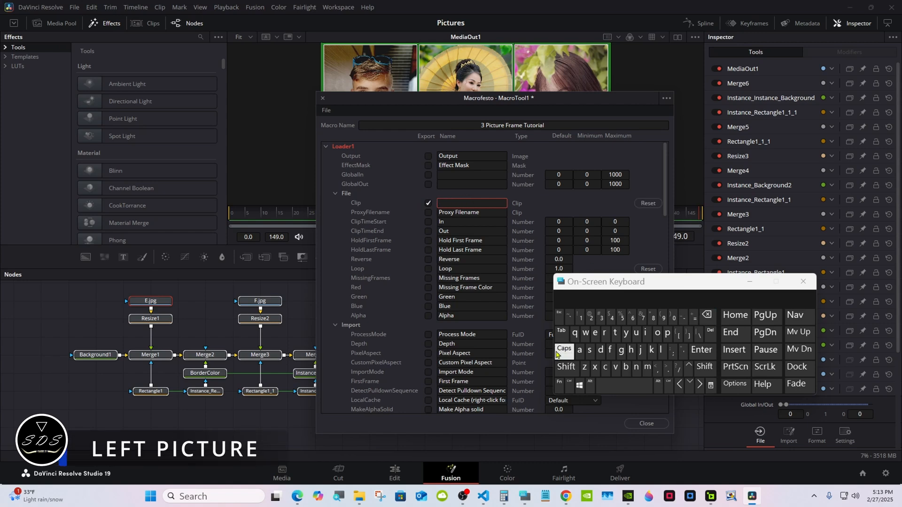
pyautogui.click(570, 366)
pyautogui.click(661, 351)
pyautogui.click(595, 333)
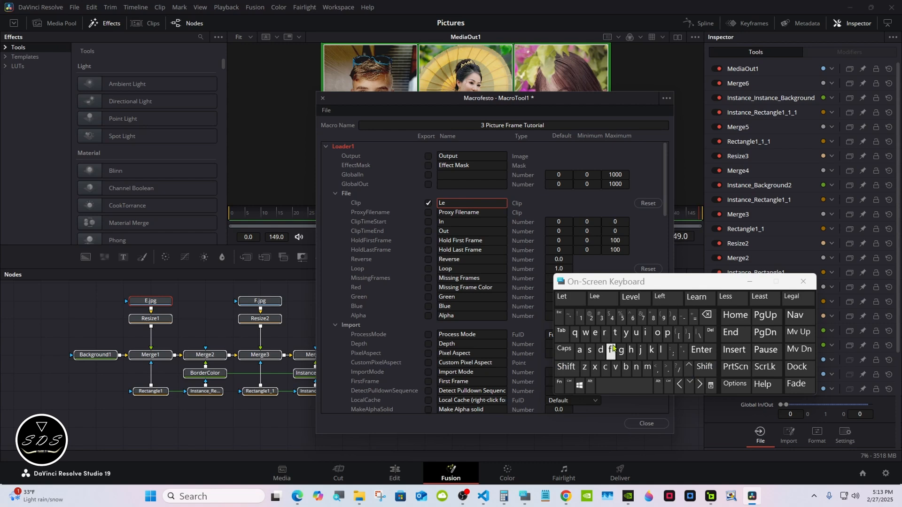
pyautogui.click(610, 350)
pyautogui.click(568, 296)
pyautogui.click(566, 367)
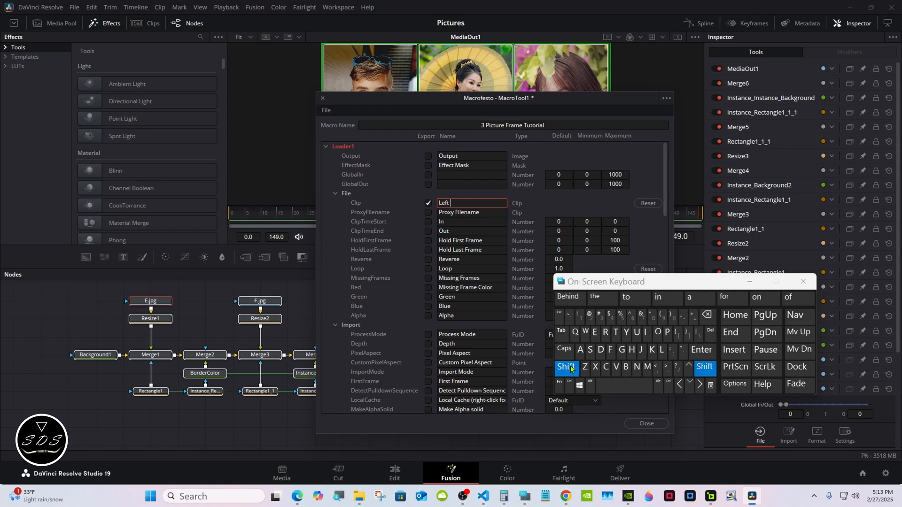
pyautogui.click(667, 334)
pyautogui.click(647, 333)
pyautogui.click(599, 300)
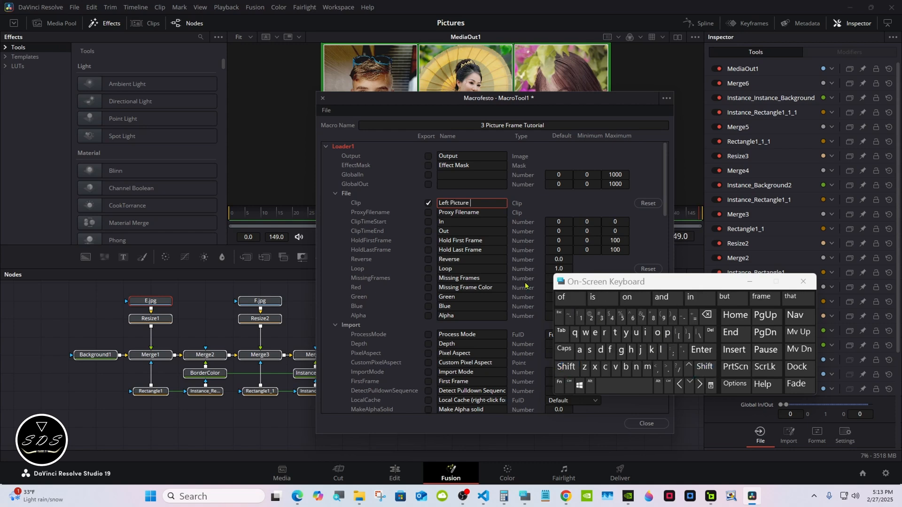
# Export Loader2's Clip control in the macro and name it "Center Picture".
pyautogui.click(335, 194)
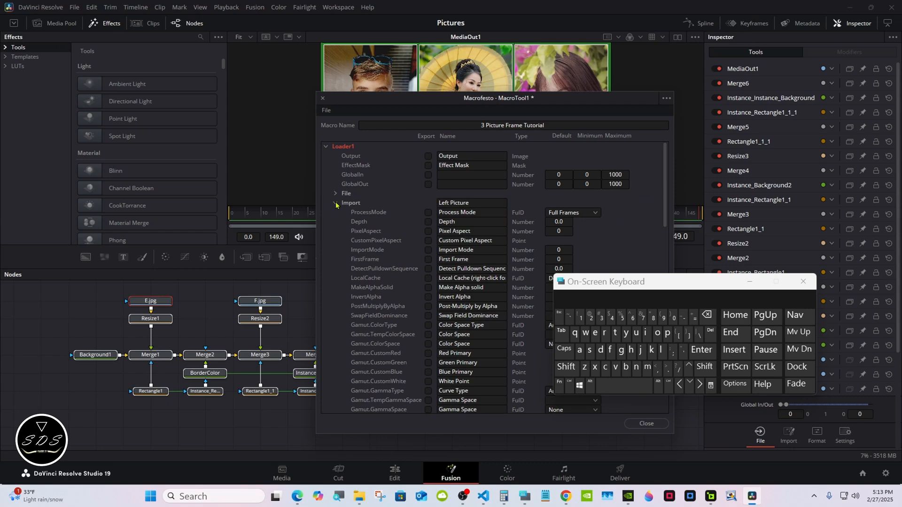
pyautogui.click(325, 147)
pyautogui.click(326, 156)
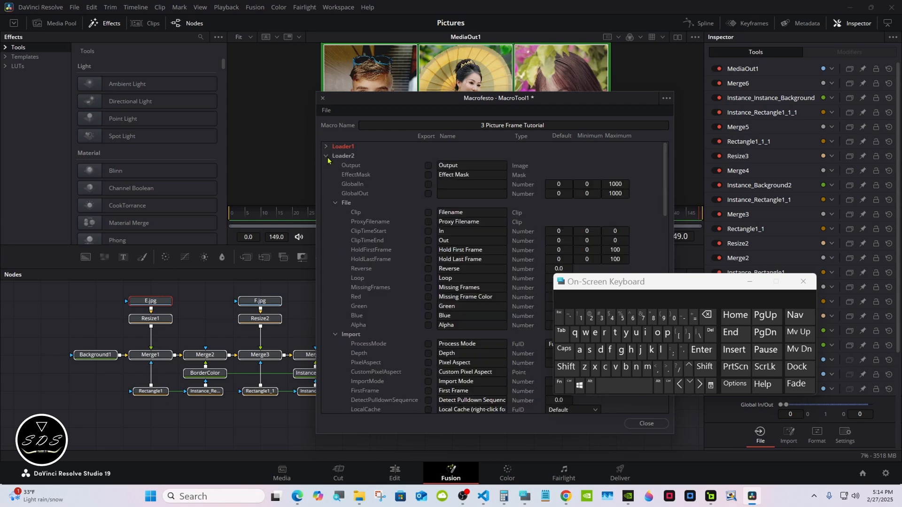
pyautogui.click(427, 213)
pyautogui.click(474, 212)
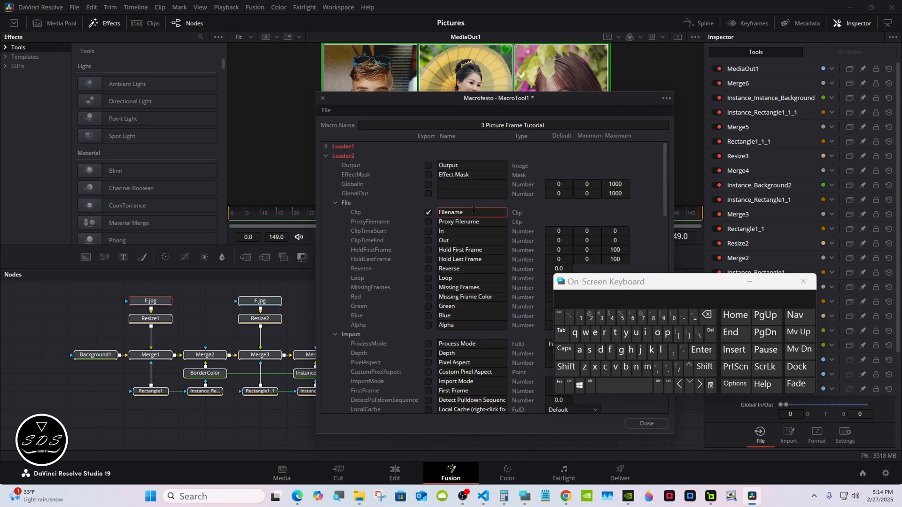
pyautogui.click(707, 315)
pyautogui.click(566, 367)
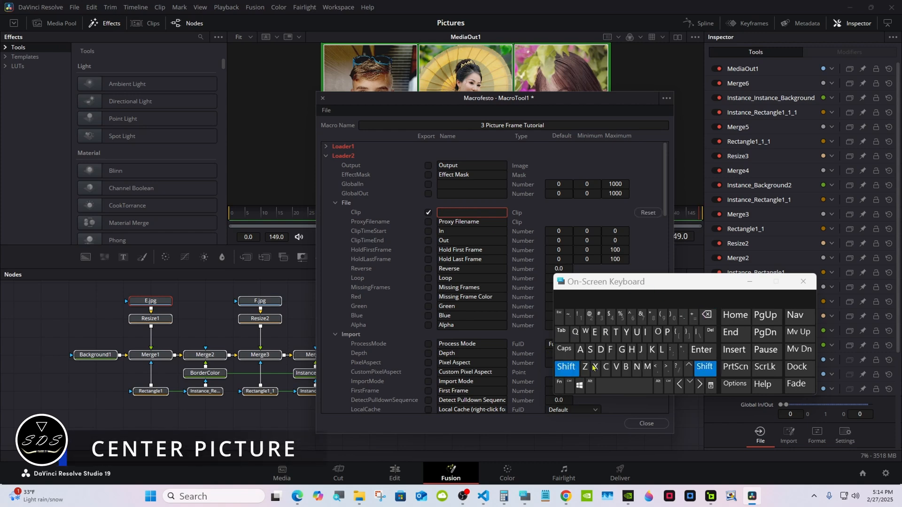
pyautogui.click(605, 367)
pyautogui.click(594, 333)
pyautogui.click(637, 367)
pyautogui.click(570, 297)
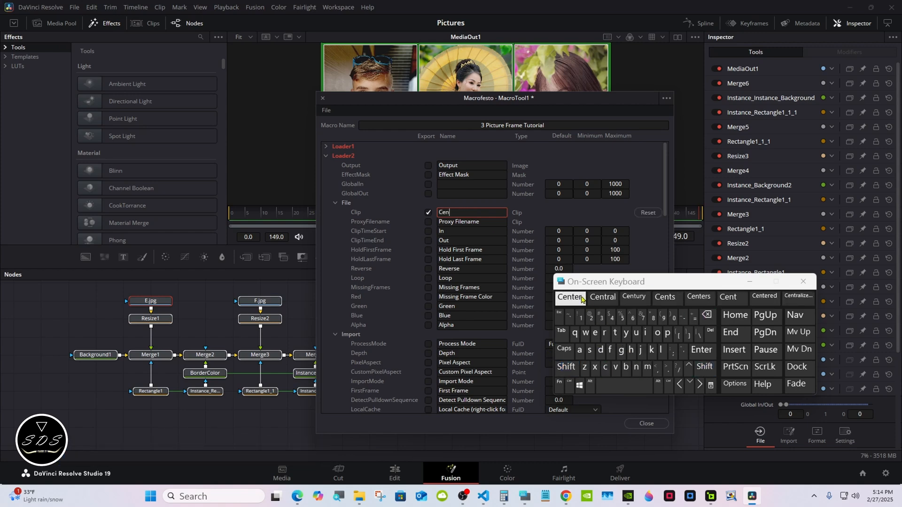
pyautogui.click(566, 367)
pyautogui.click(667, 332)
pyautogui.click(645, 333)
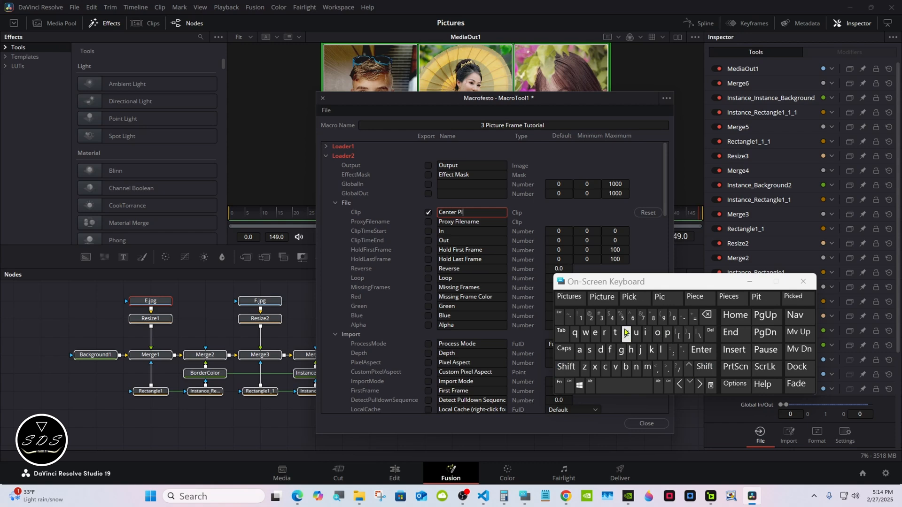
pyautogui.click(603, 297)
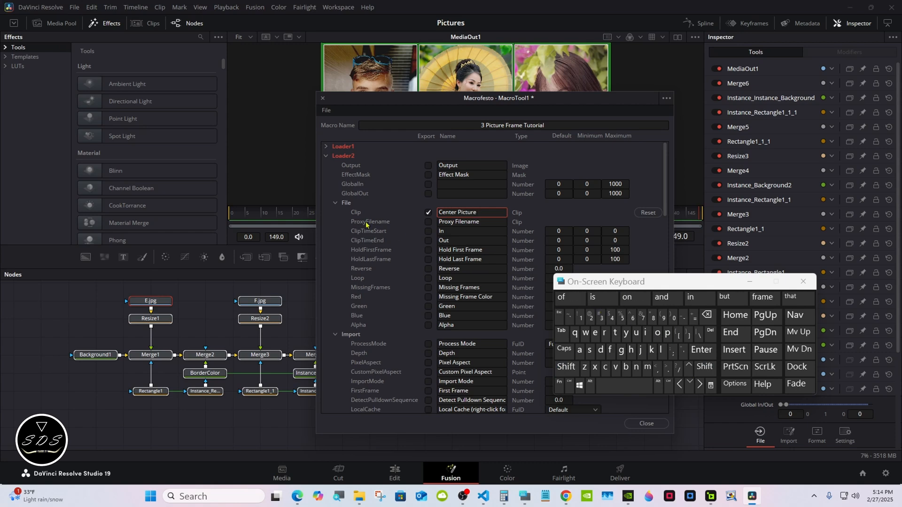
# Export Loader3's Clip control in the macro and name it "Right Picture".
pyautogui.click(326, 155)
pyautogui.click(326, 165)
pyautogui.click(429, 221)
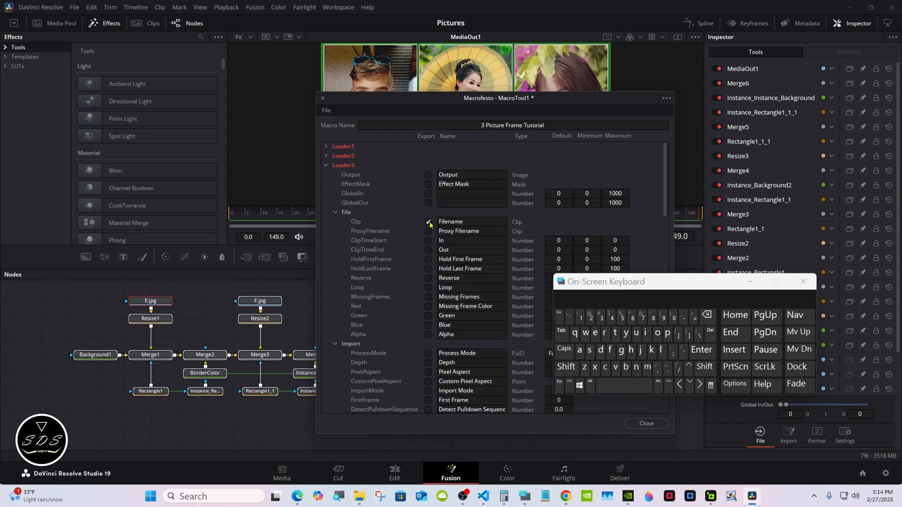
pyautogui.click(473, 221)
pyautogui.click(707, 316)
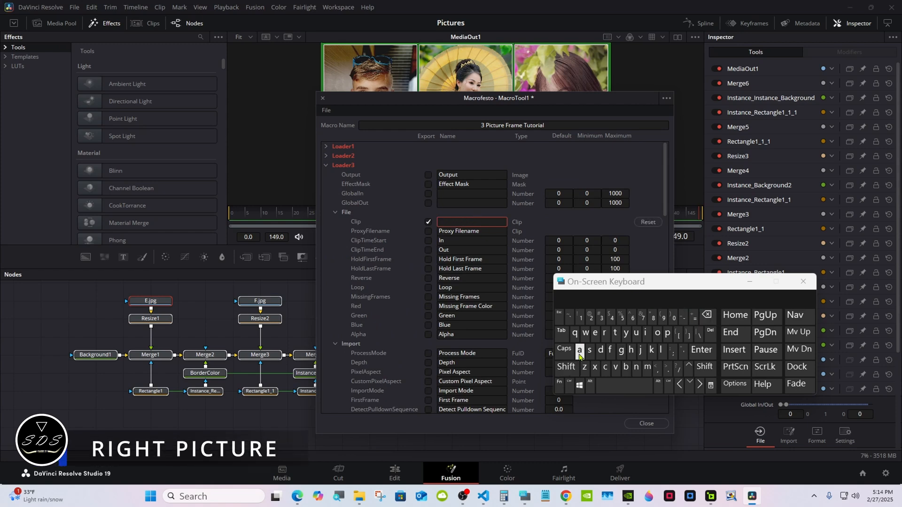
pyautogui.click(566, 368)
pyautogui.click(605, 333)
pyautogui.click(645, 334)
pyautogui.click(567, 298)
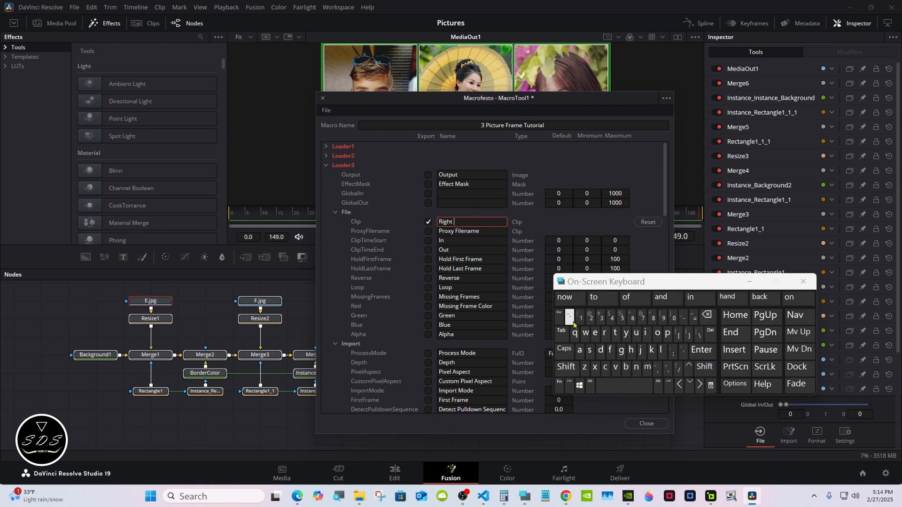
pyautogui.click(566, 368)
pyautogui.click(667, 334)
pyautogui.click(645, 334)
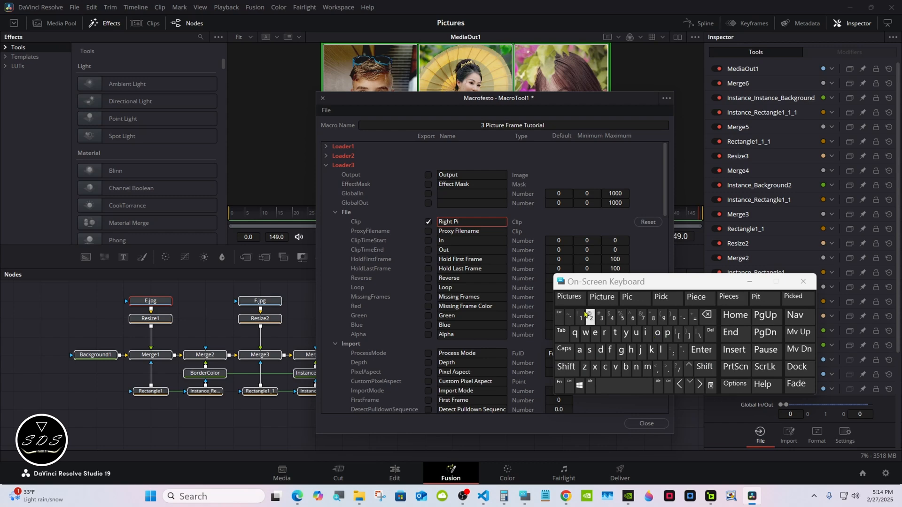
pyautogui.click(602, 297)
# Export BorderColor's TopLeftRed, TopLeftGreen and TopLeftBlue controls in the macro.
pyautogui.click(335, 213)
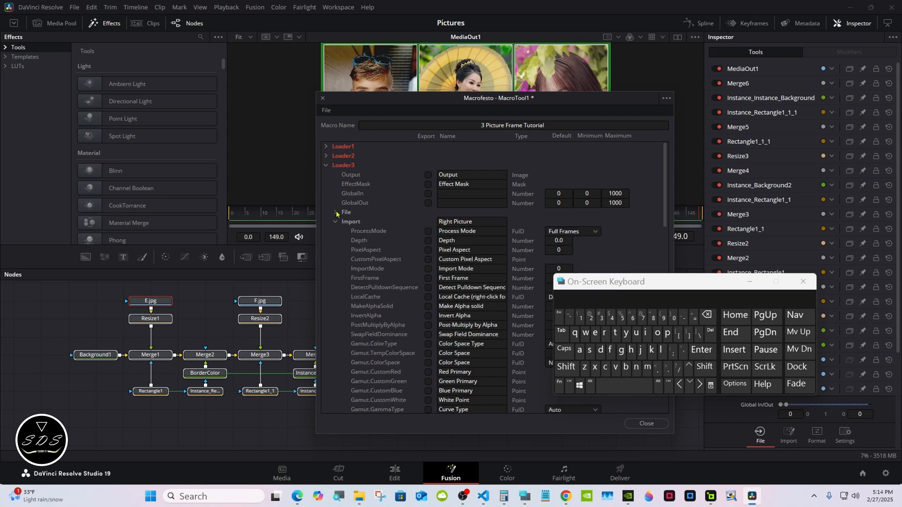
pyautogui.click(327, 165)
pyautogui.click(326, 175)
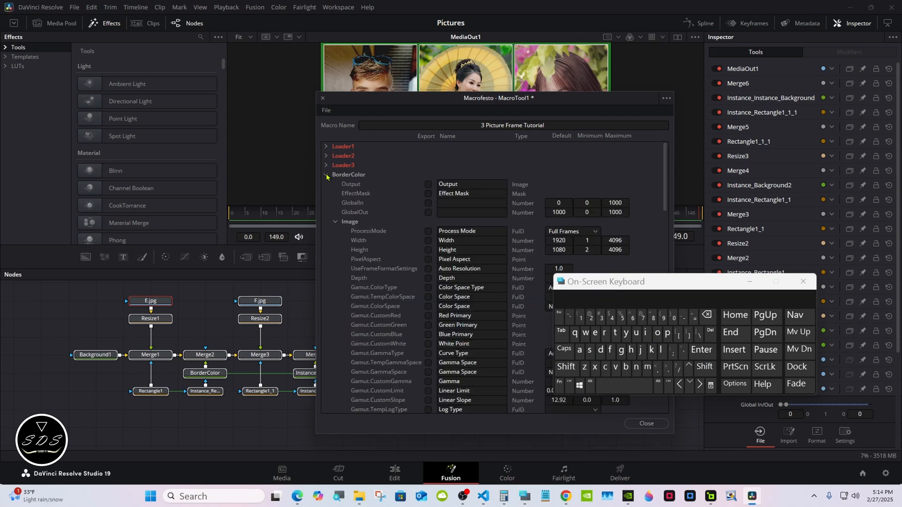
pyautogui.click(342, 224)
pyautogui.click(428, 250)
pyautogui.click(428, 259)
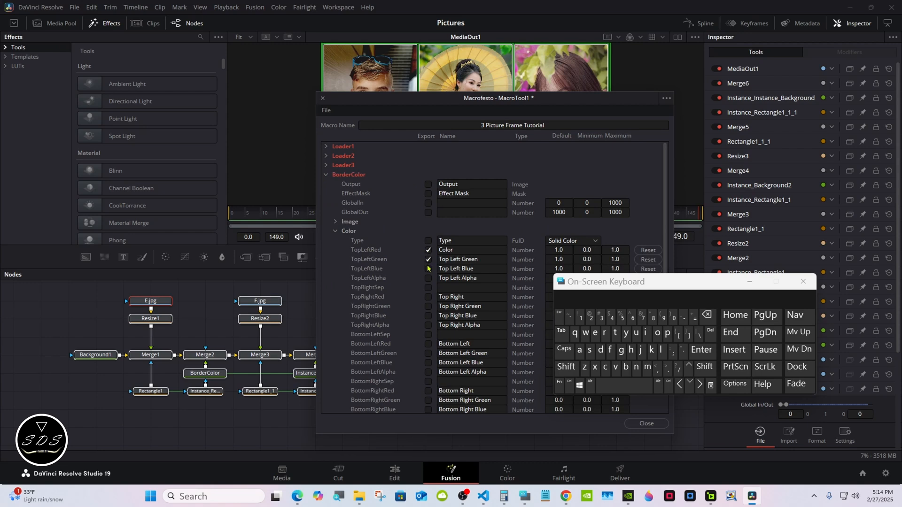
# Rename BorderColor's exported TopLeftRed control as "Border Color".
pyautogui.click(439, 250)
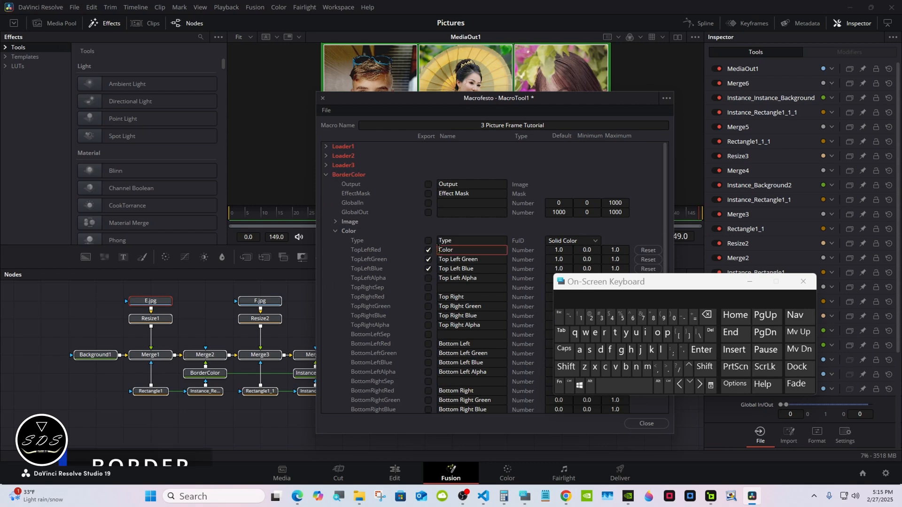
pyautogui.click(566, 367)
pyautogui.click(626, 367)
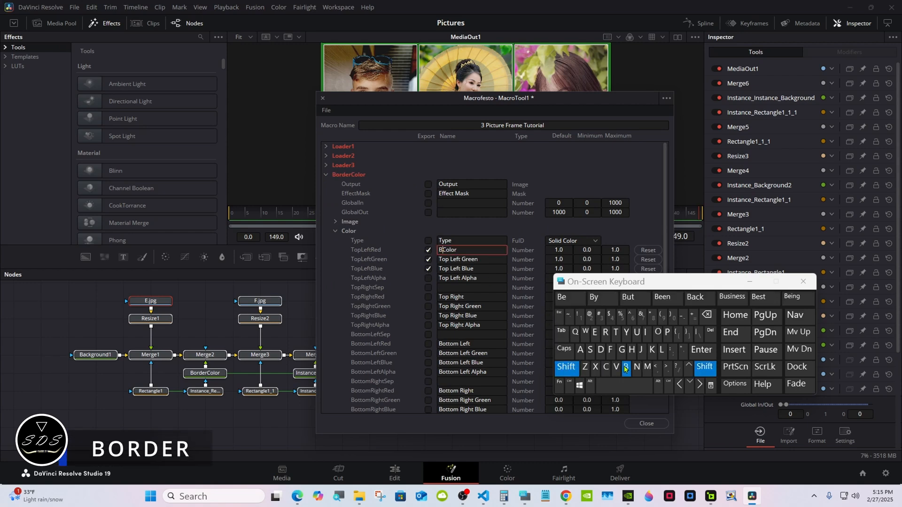
pyautogui.click(656, 334)
pyautogui.click(605, 334)
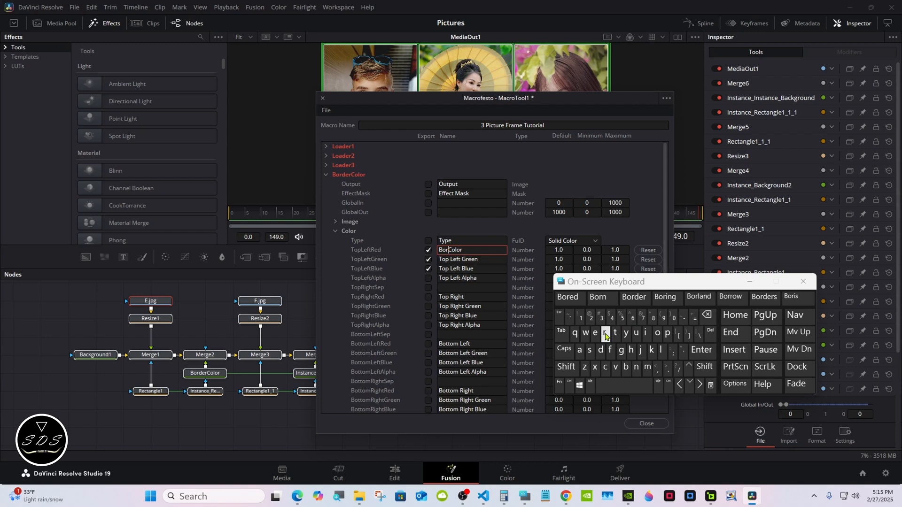
pyautogui.click(630, 297)
pyautogui.click(483, 152)
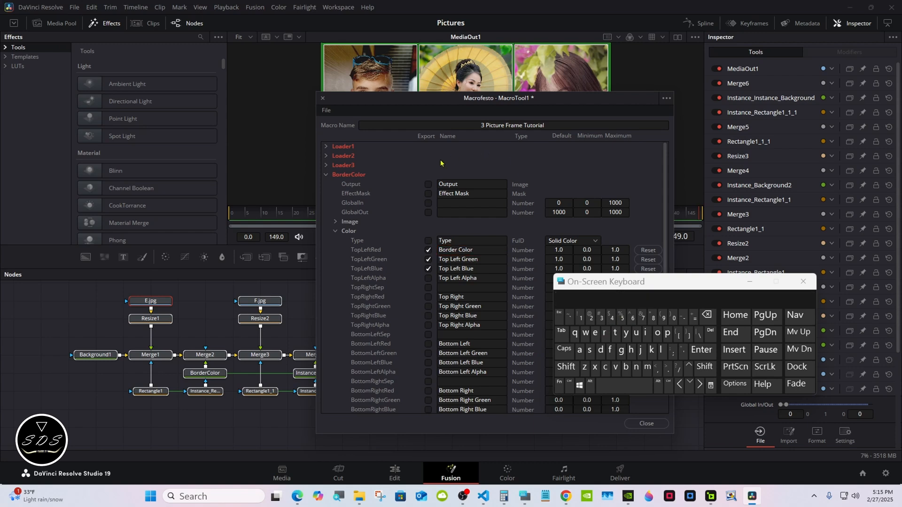
pyautogui.click(325, 175)
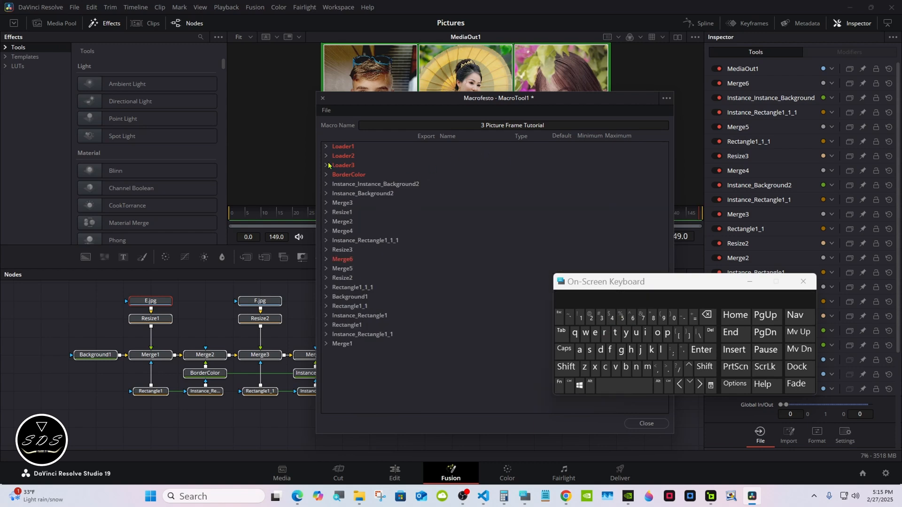
# Save the macro as a group named "3 Picture Frame Tutorial.setting" in Fusion's Templates\Edit\Titles\3_Picture Frame folder and close the macro editor.
pyautogui.click(328, 110)
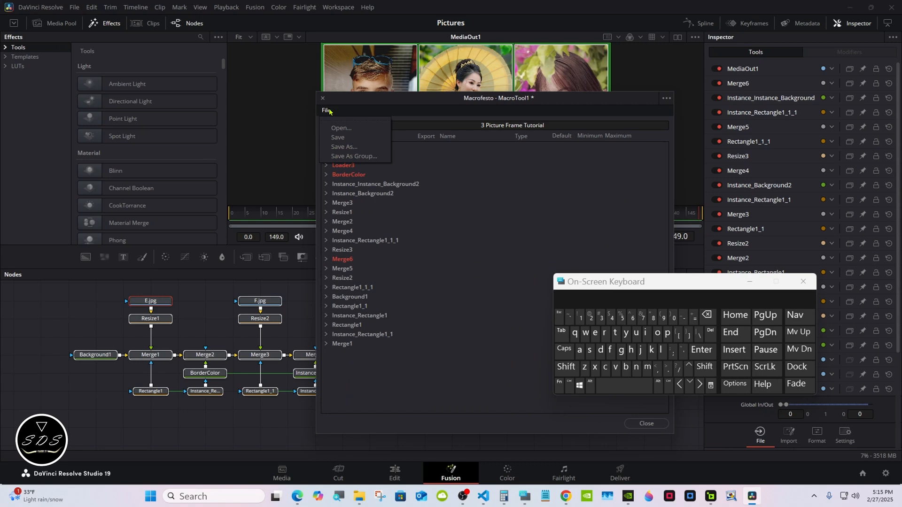
pyautogui.click(368, 159)
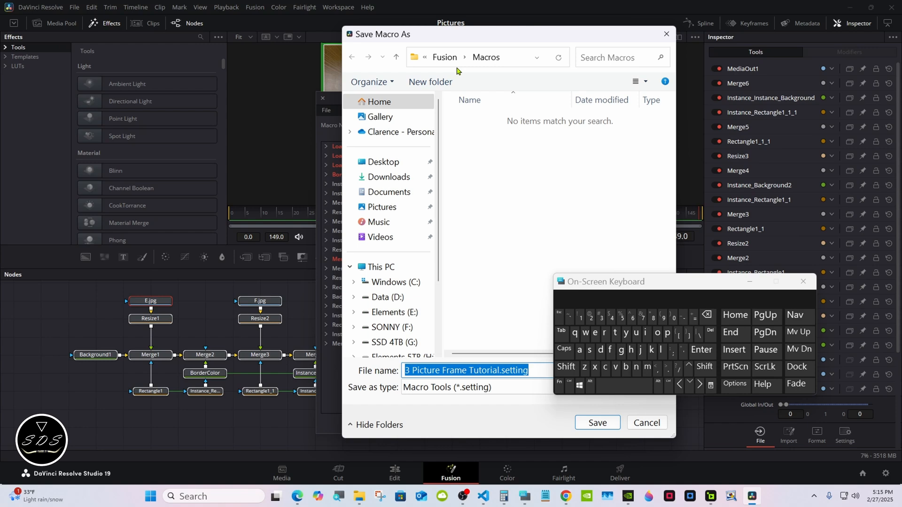
pyautogui.click(449, 57)
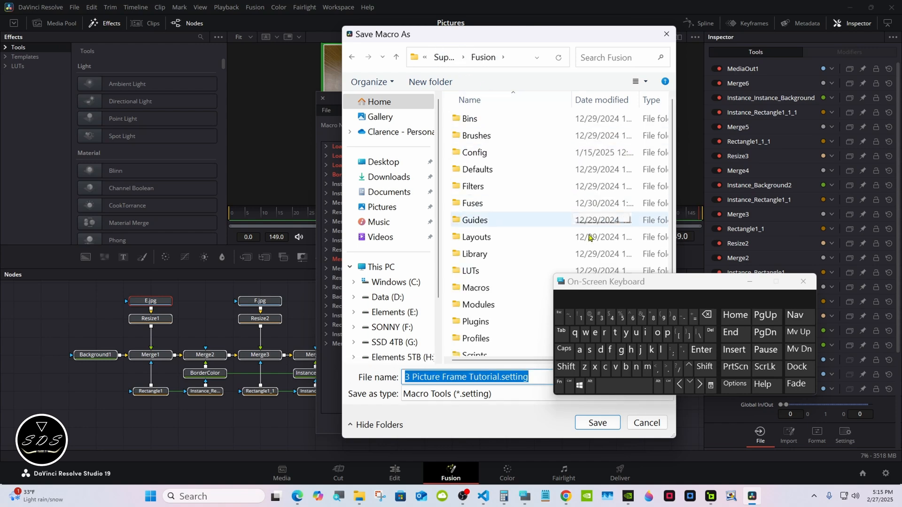
pyautogui.moveTo(614, 292); pyautogui.dragTo(688, 316)
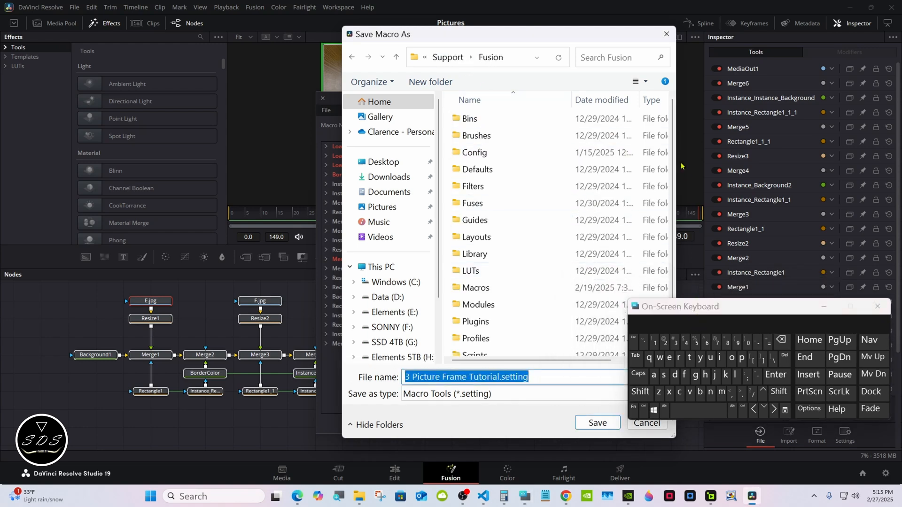
pyautogui.scroll(-2, 673, 166)
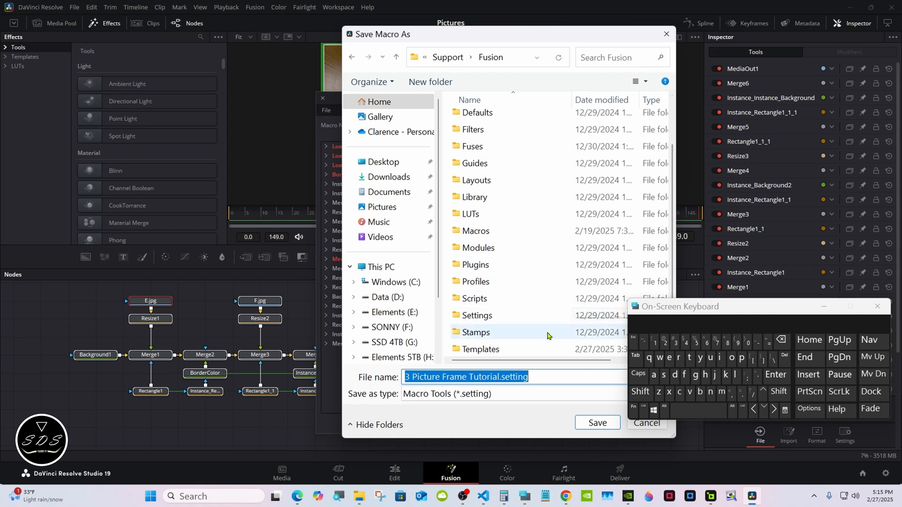
pyautogui.click(528, 349)
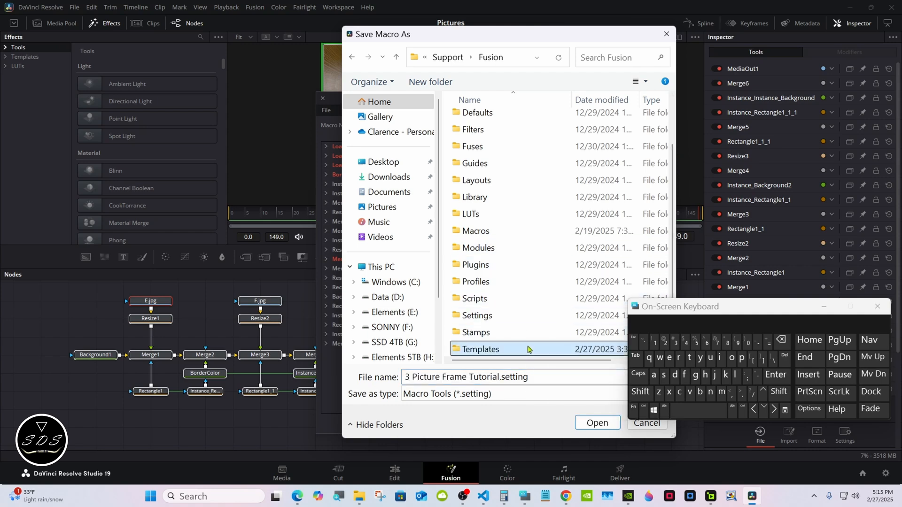
pyautogui.doubleClick(528, 349)
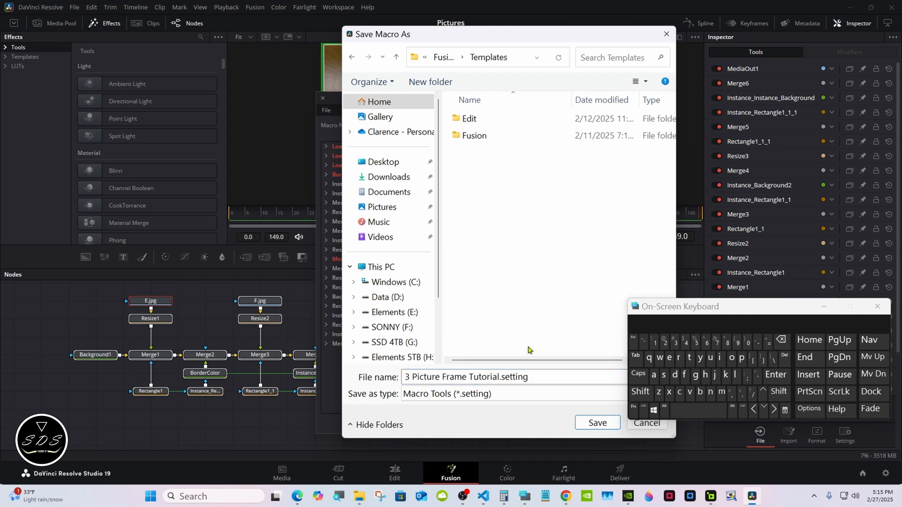
pyautogui.doubleClick(516, 120)
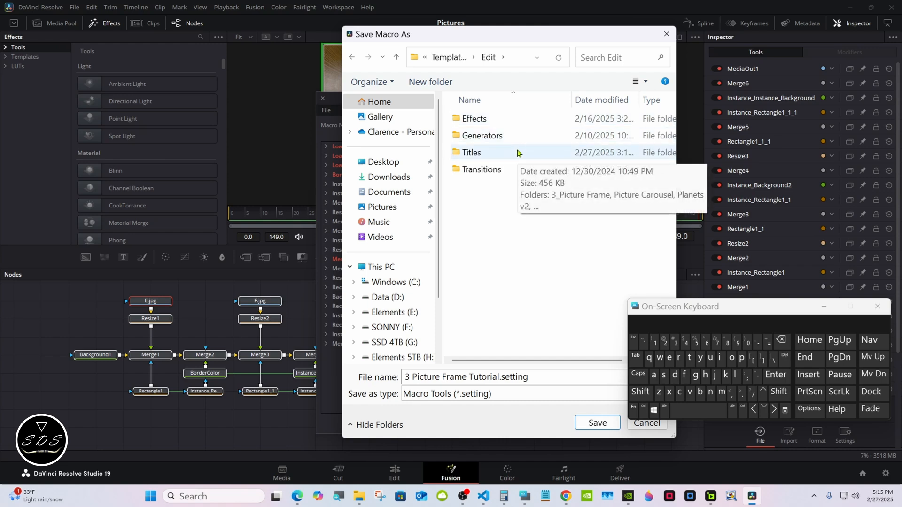
pyautogui.doubleClick(517, 153)
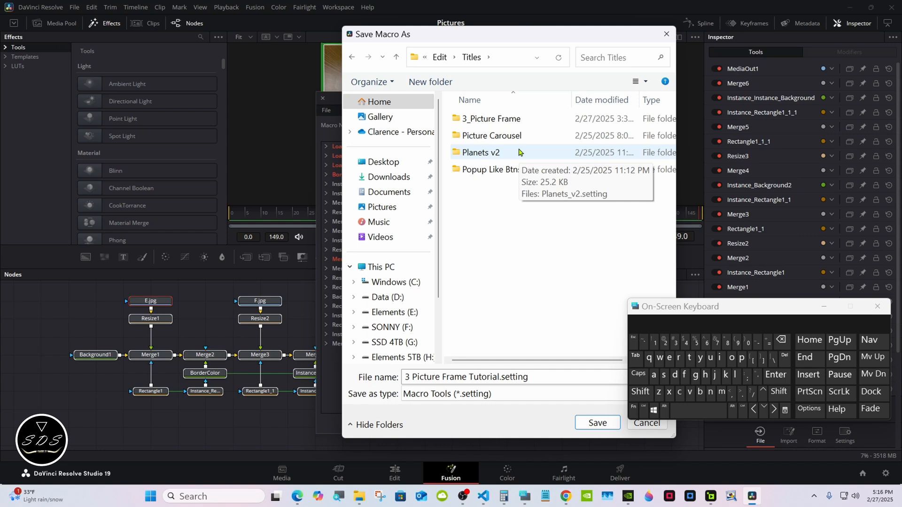
pyautogui.doubleClick(508, 119)
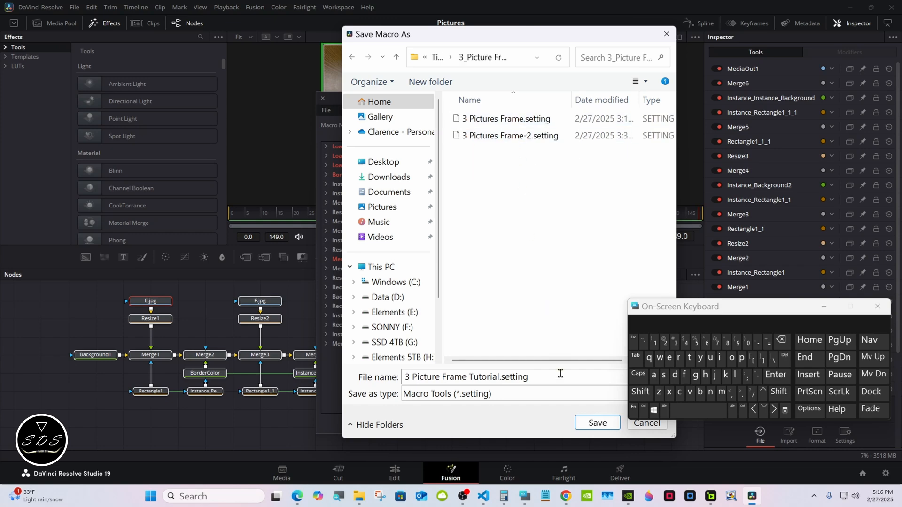
pyautogui.click(593, 423)
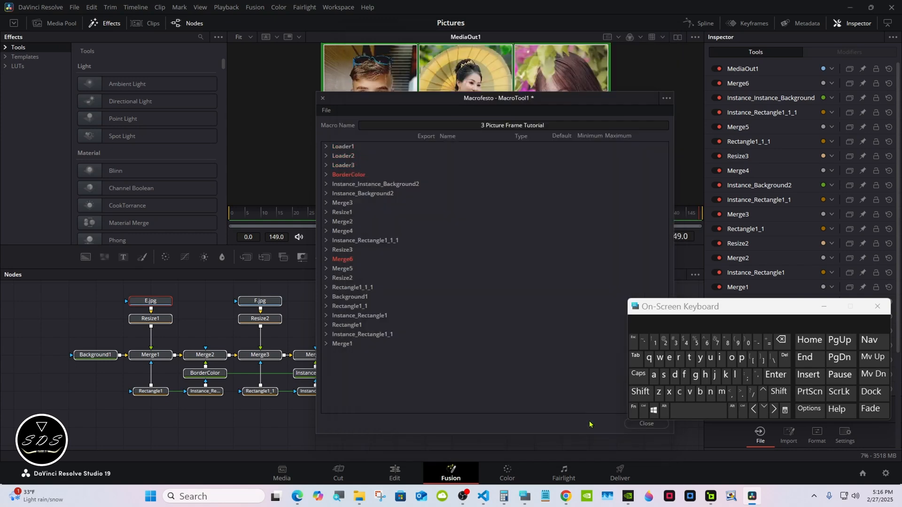
pyautogui.click(639, 427)
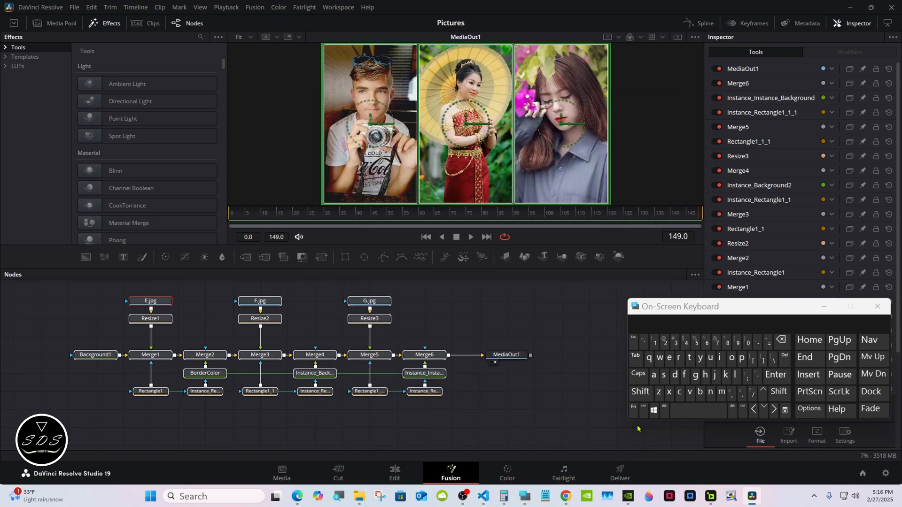
# On the Edit page, add the 3 Picture Frame Tutorial title to Video 1 at about 6 seconds and move the playhead over it.
pyautogui.click(878, 306)
pyautogui.click(395, 471)
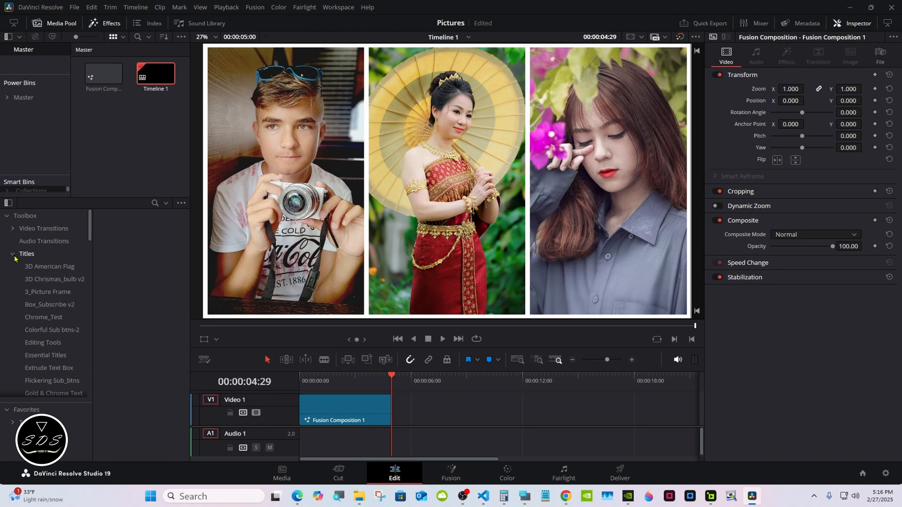
pyautogui.moveTo(89, 223); pyautogui.dragTo(89, 226)
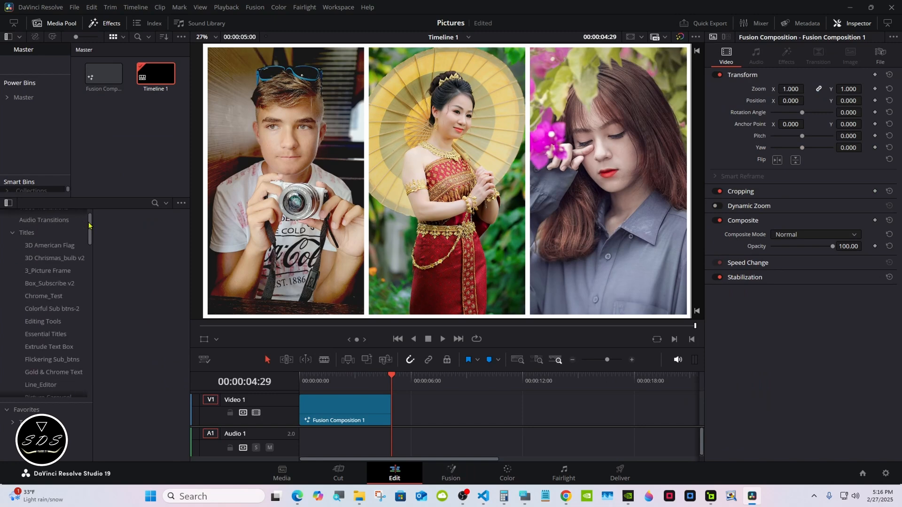
pyautogui.click(48, 271)
pyautogui.moveTo(149, 235); pyautogui.dragTo(434, 381)
pyautogui.click(421, 380)
# Set the 3 Picture Frame Tutorial title's border color to magenta, about red 0.90, green 0.02 and blue 1.0.
pyautogui.click(455, 401)
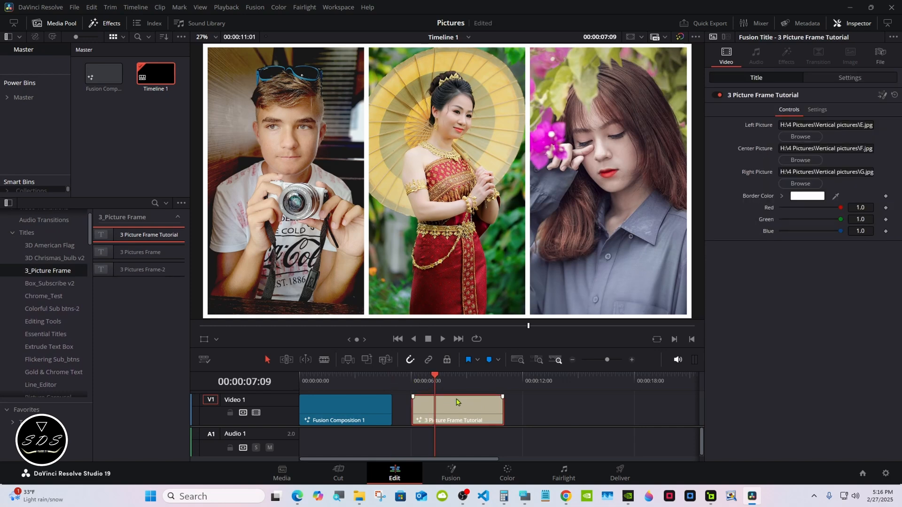
pyautogui.click(782, 196)
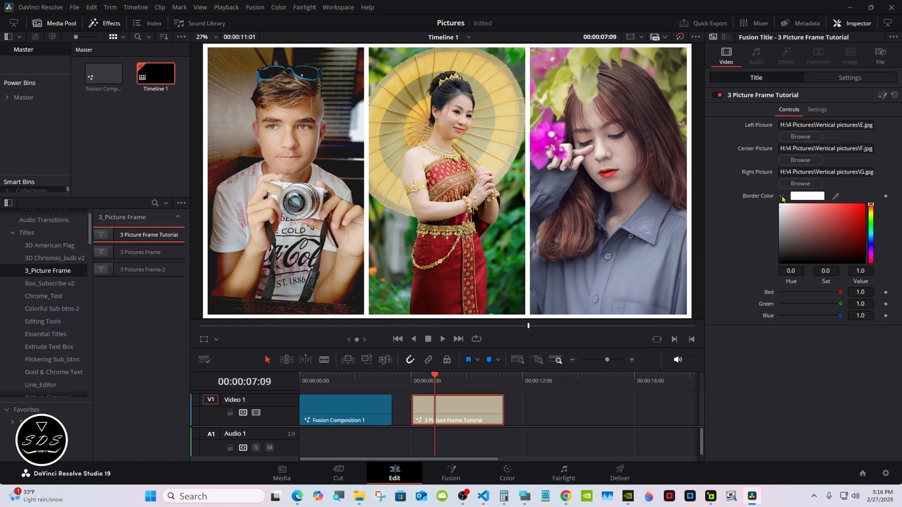
pyautogui.moveTo(872, 237); pyautogui.dragTo(872, 253)
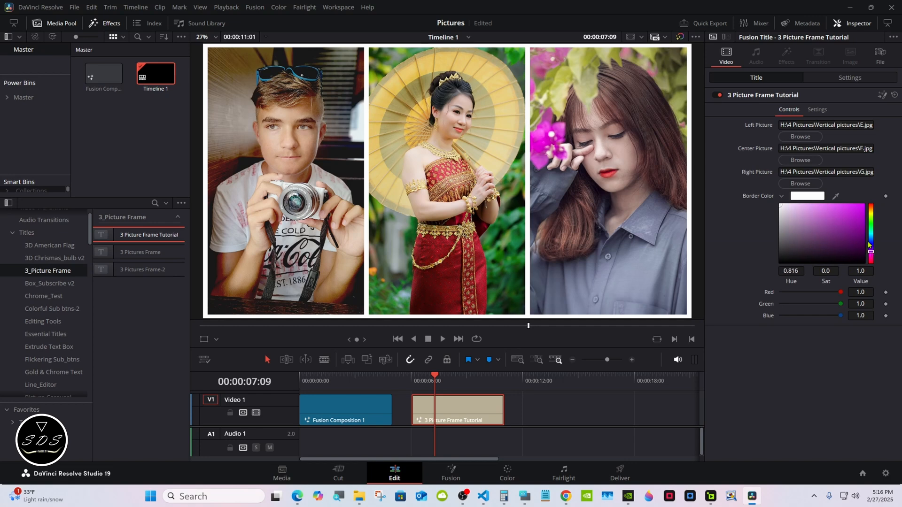
pyautogui.click(865, 206)
pyautogui.click(781, 196)
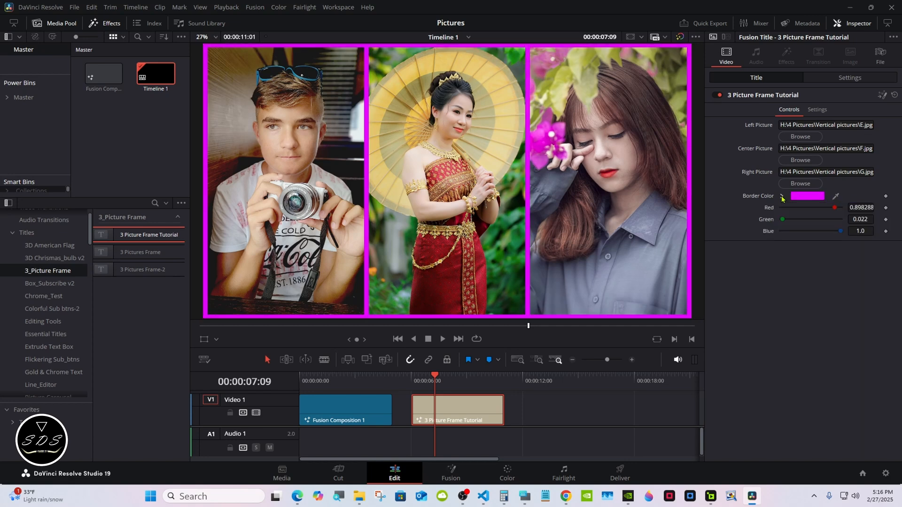
# Load 500 x 888.png as the title's left picture and 400 x 710.png as its center picture.
pyautogui.click(801, 137)
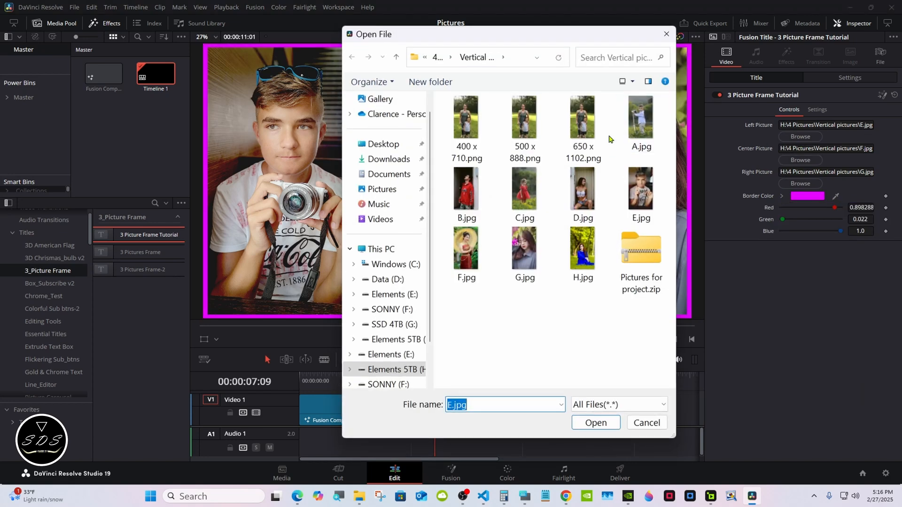
pyautogui.doubleClick(524, 117)
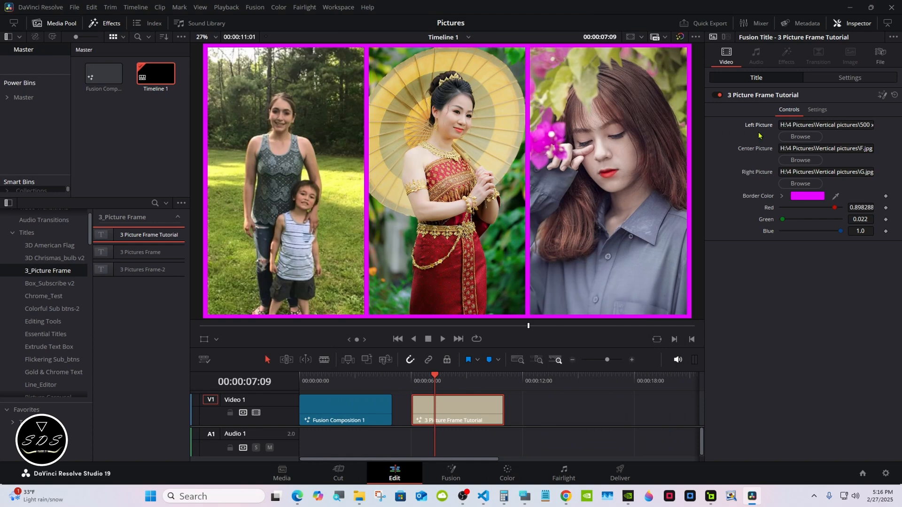
pyautogui.click(800, 160)
pyautogui.click(466, 133)
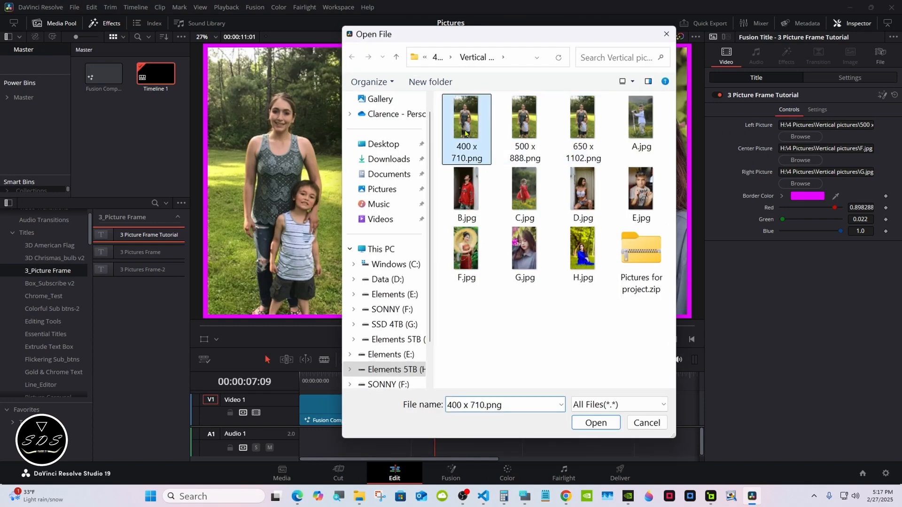
pyautogui.doubleClick(465, 133)
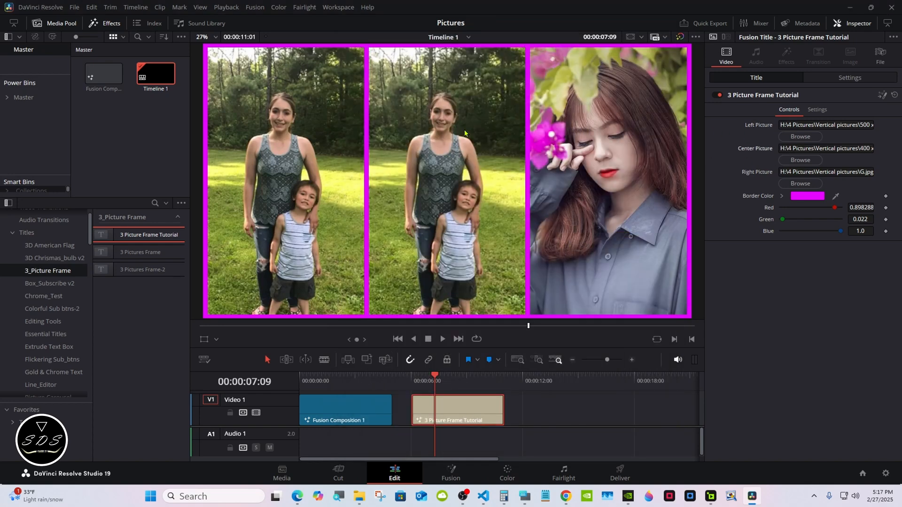
# Replace the title's left picture with F.jpg and its center picture with E.jpg, and move the playhead to 00:00:06:20.
pyautogui.click(800, 136)
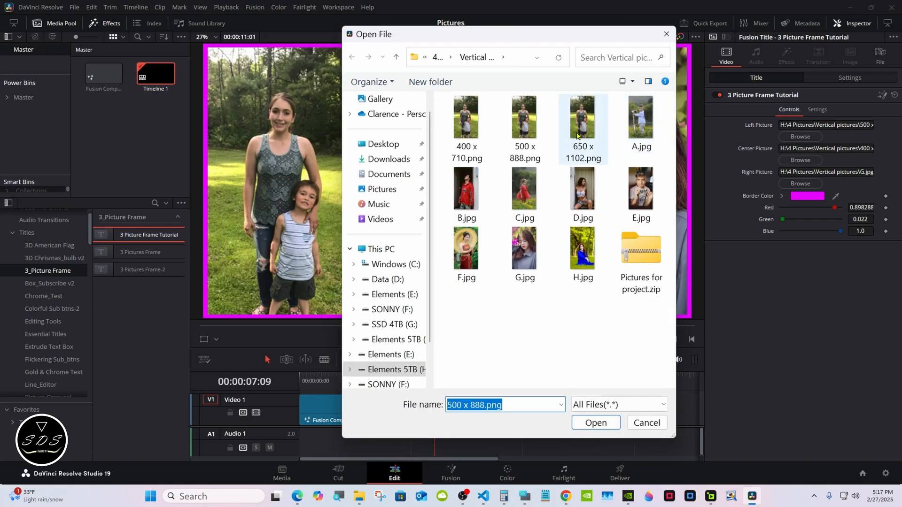
pyautogui.doubleClick(466, 247)
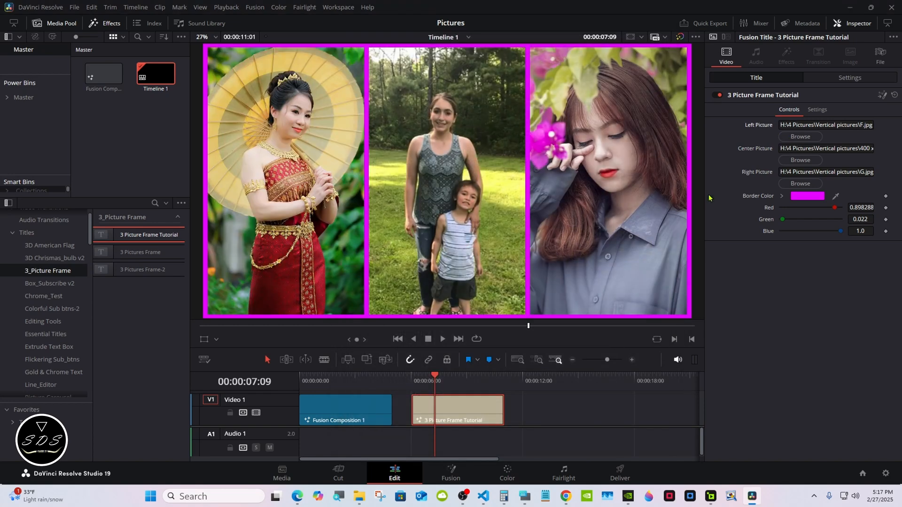
pyautogui.click(800, 160)
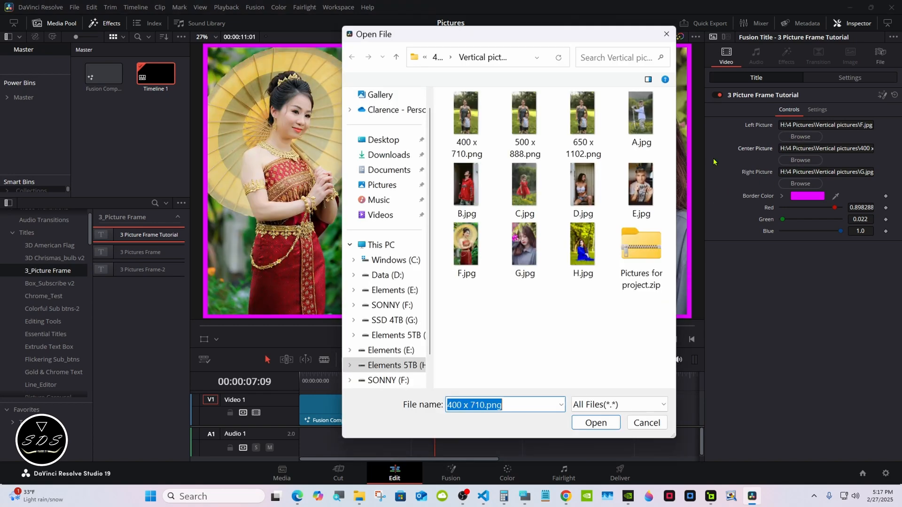
pyautogui.click(643, 185)
pyautogui.doubleClick(644, 184)
pyautogui.click(423, 376)
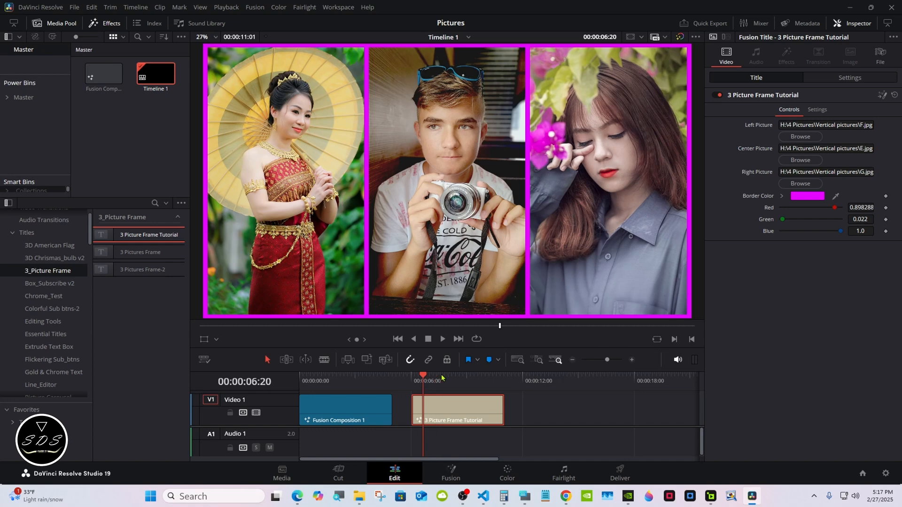